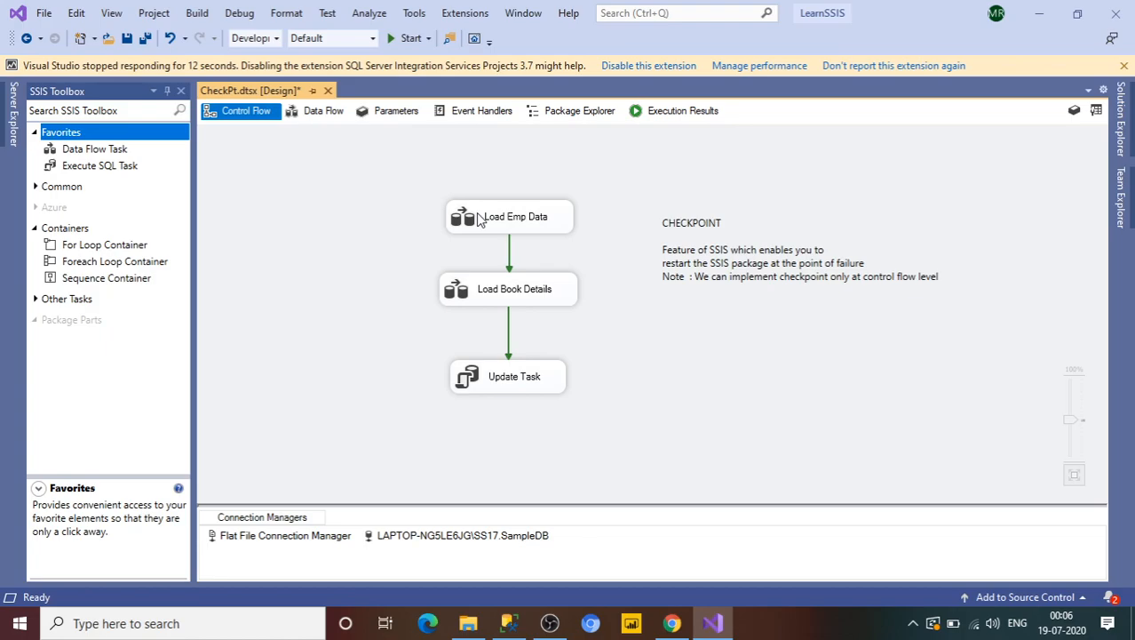
Step: Inspect the XML source and OLE DB destination in the Load Book Details data flow, and return to the control flow
click(807, 273)
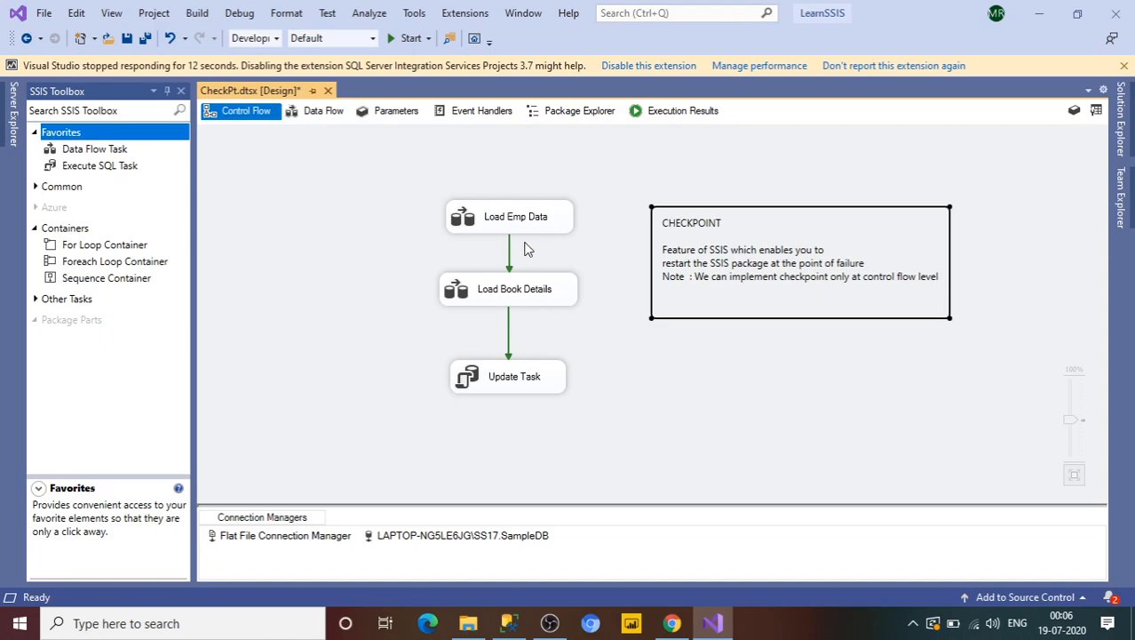
double_click(538, 293)
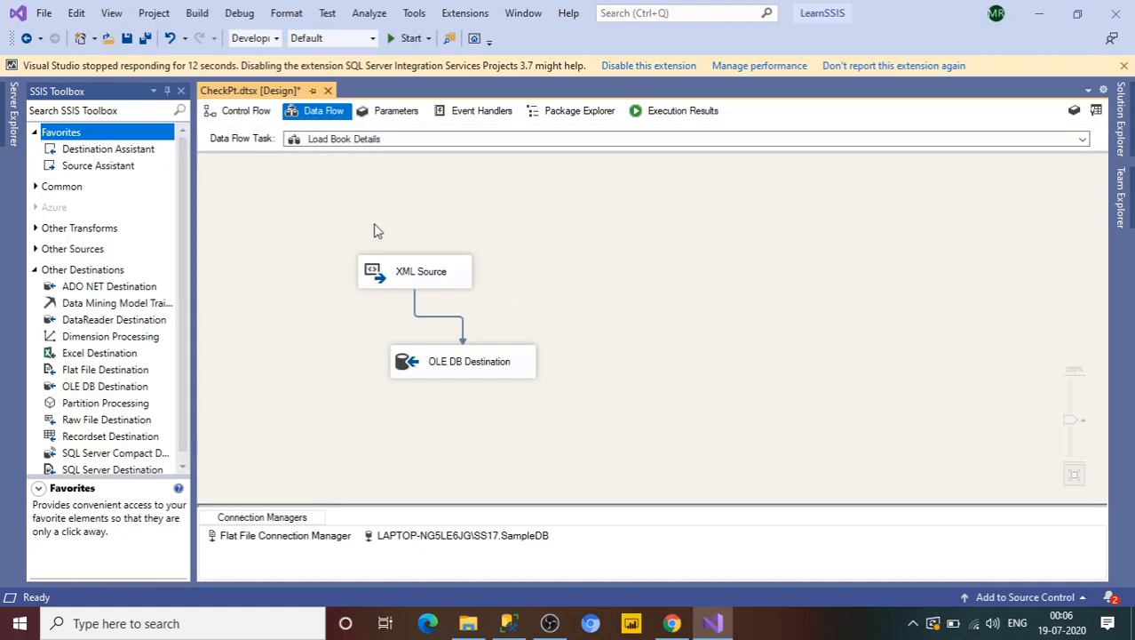
click(491, 373)
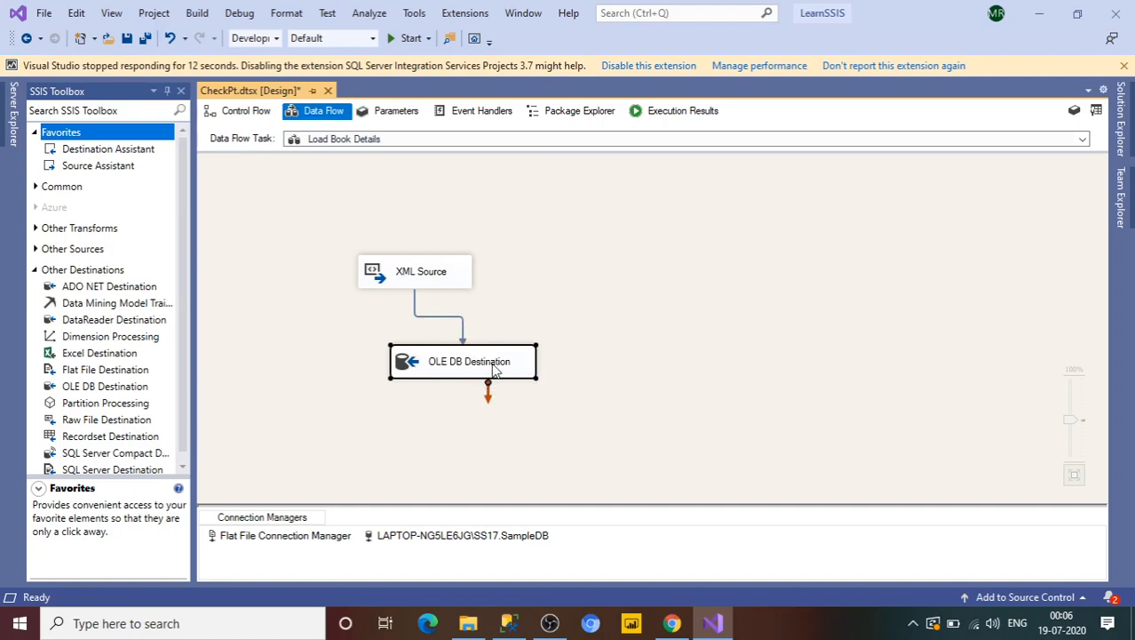
click(245, 120)
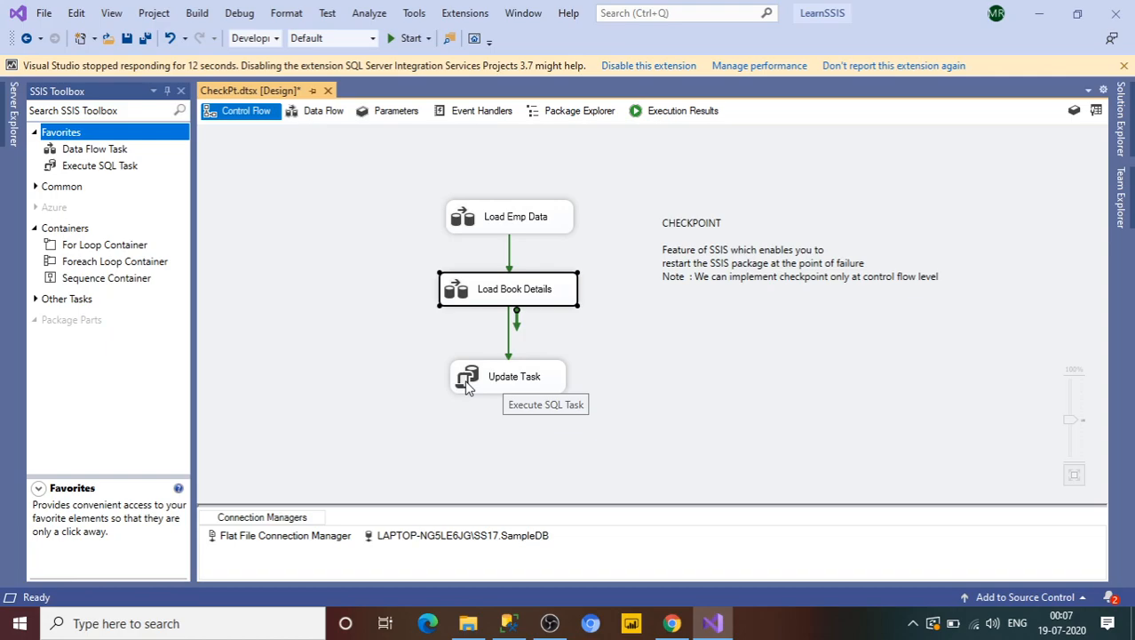
Step: Open the data flow of the Load Emp Data task to view its flat file source, conversion and destination
click(634, 373)
click(716, 278)
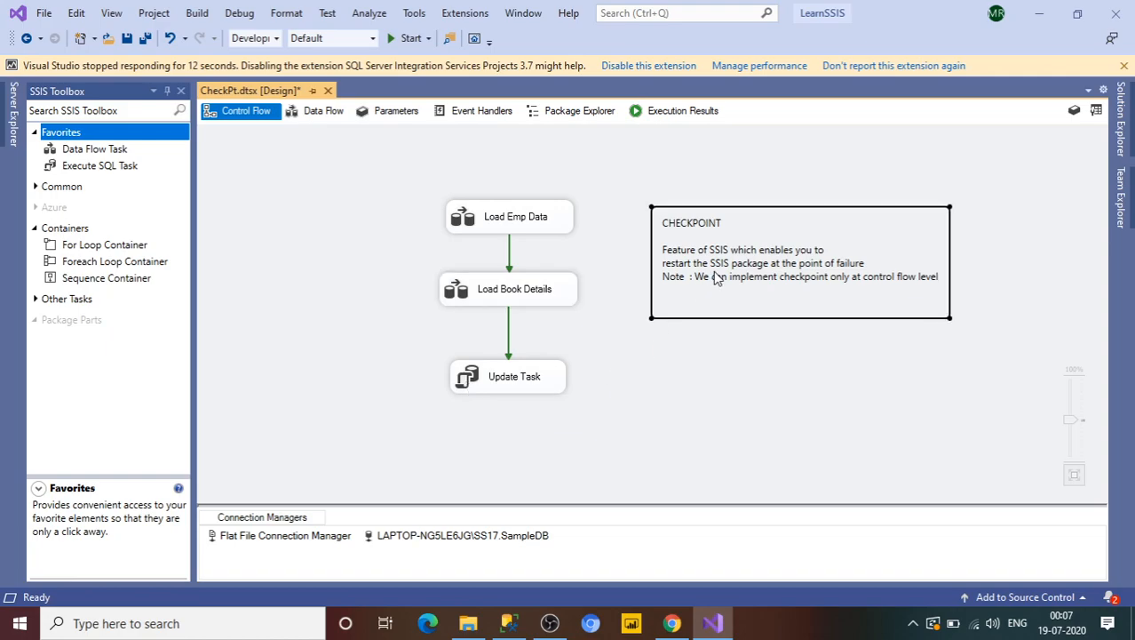
click(540, 233)
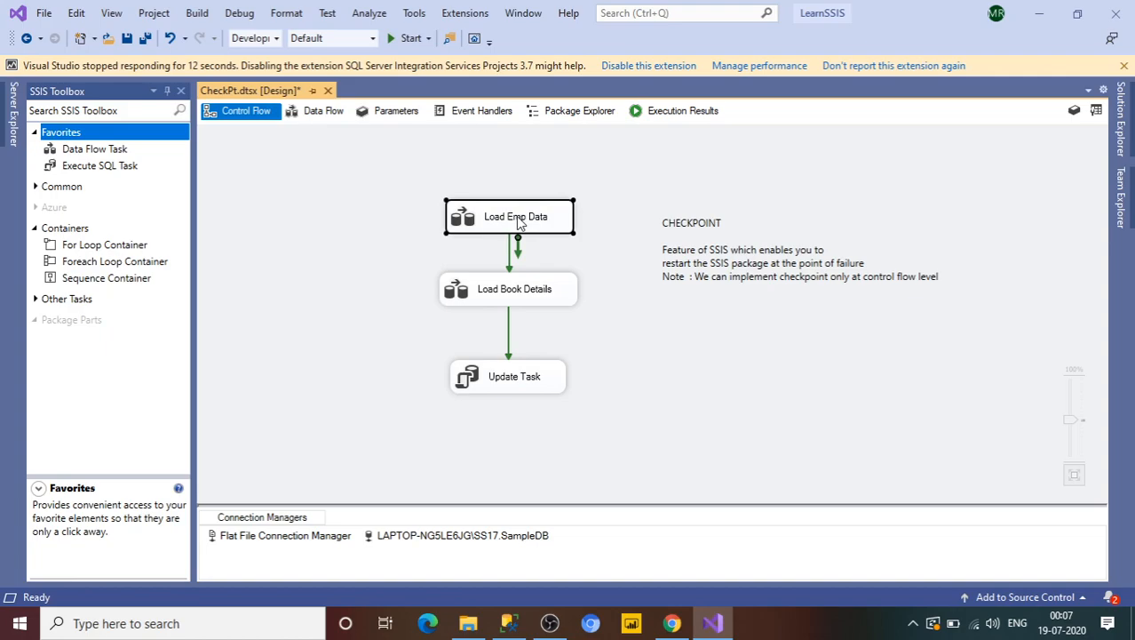
double_click(526, 220)
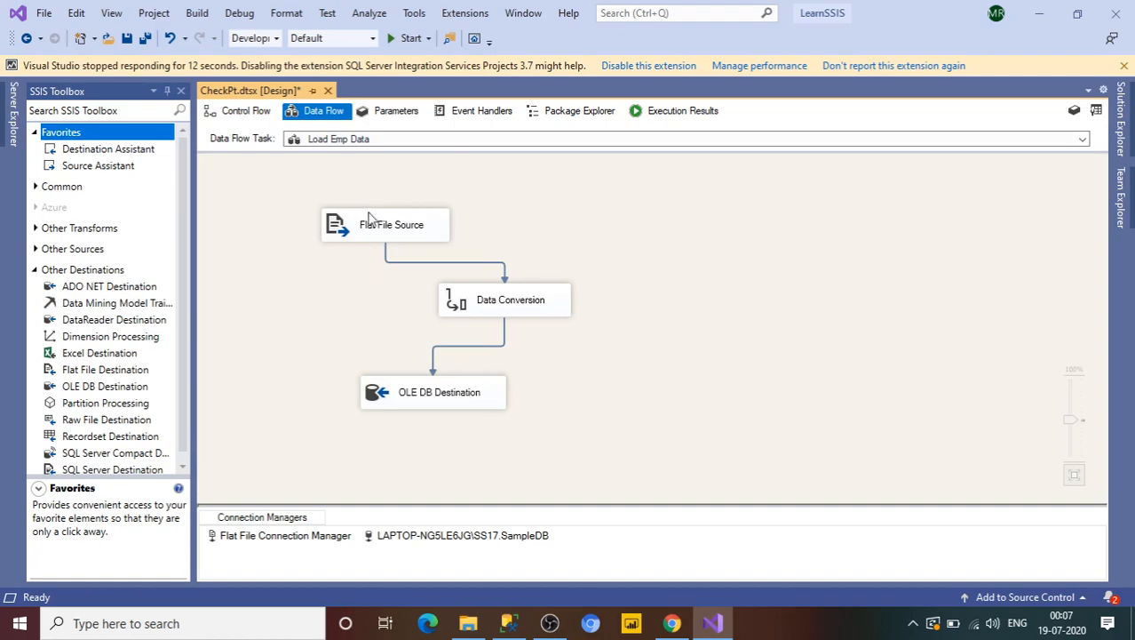
Step: View the EmpData_CommaSeparated text file from SourceFileFolder under MSBI Prep in File Explorer, and return to Visual Studio
mouse_move(475, 634)
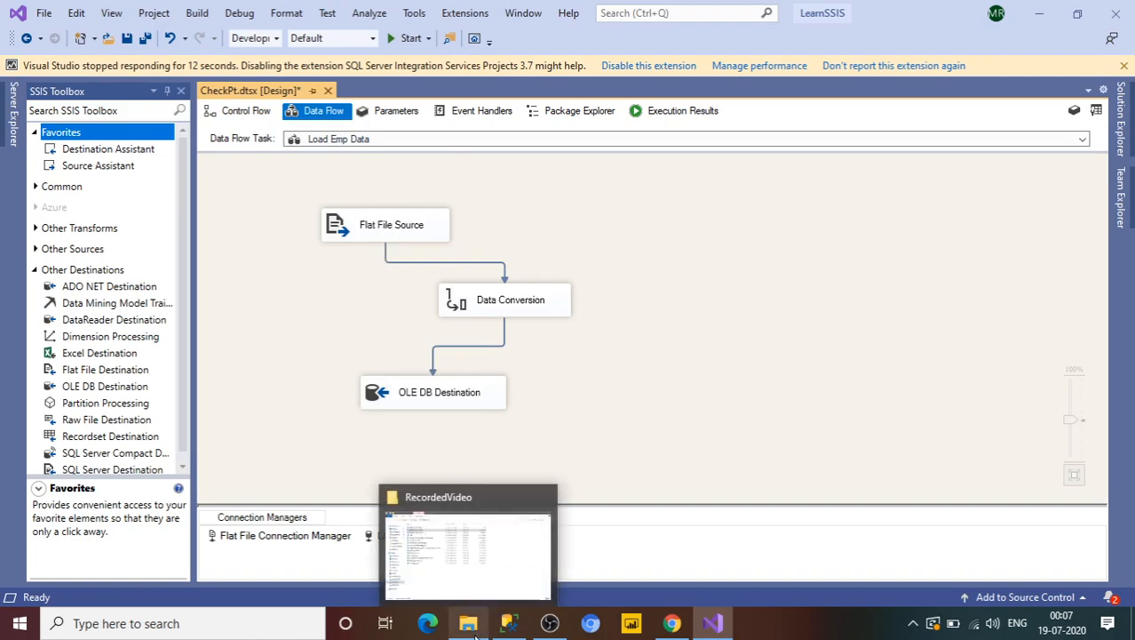
click(502, 573)
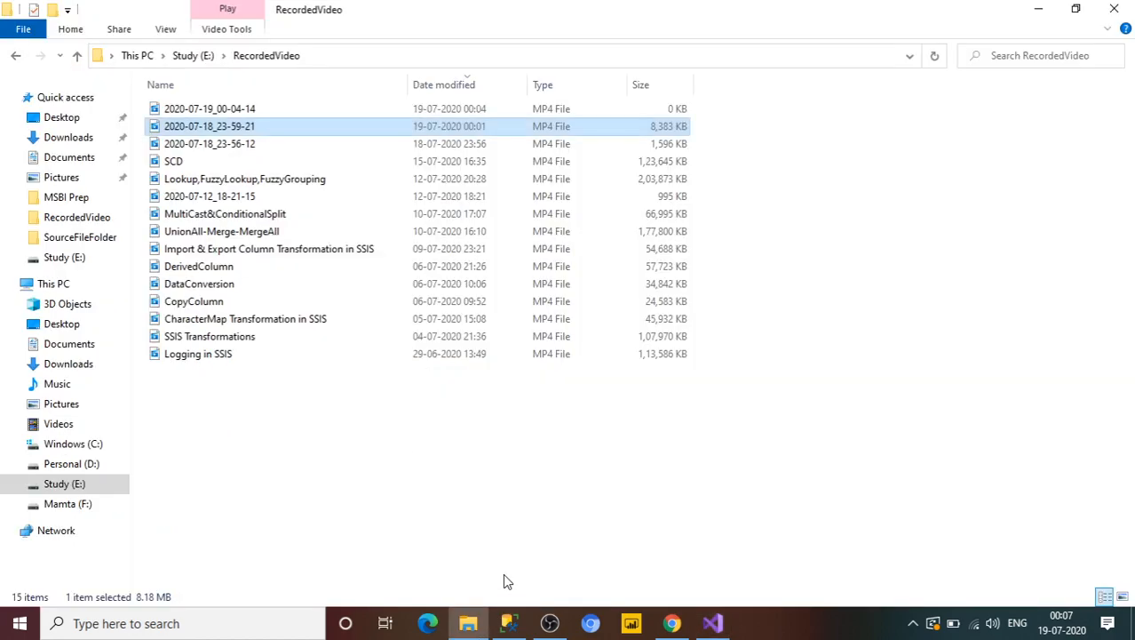
click(195, 57)
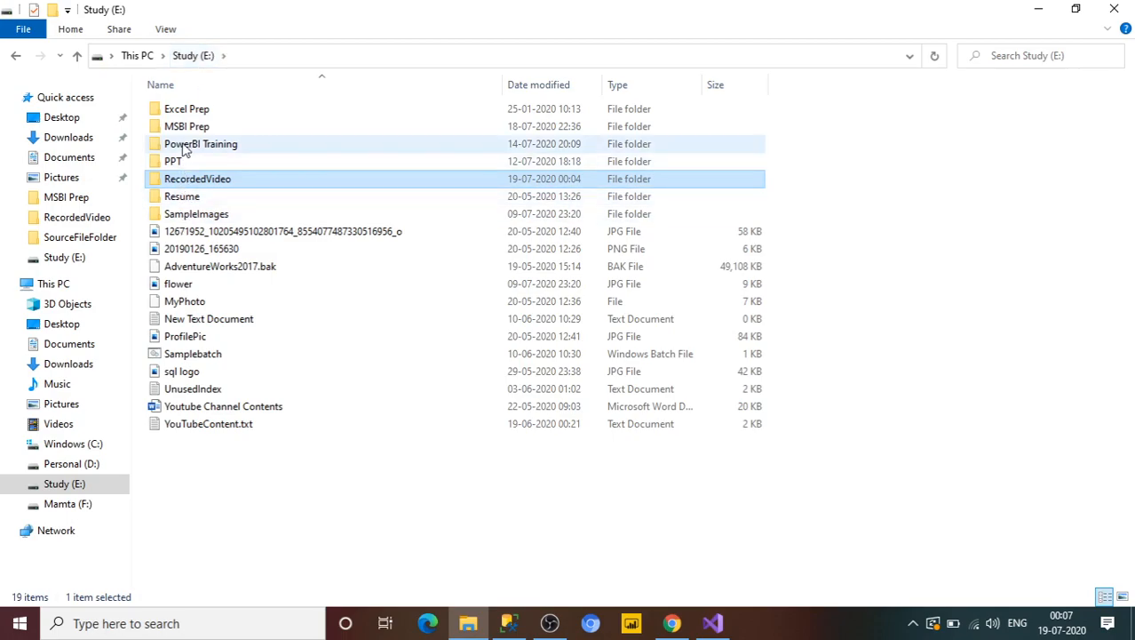
click(183, 129)
double_click(182, 129)
click(205, 130)
double_click(205, 130)
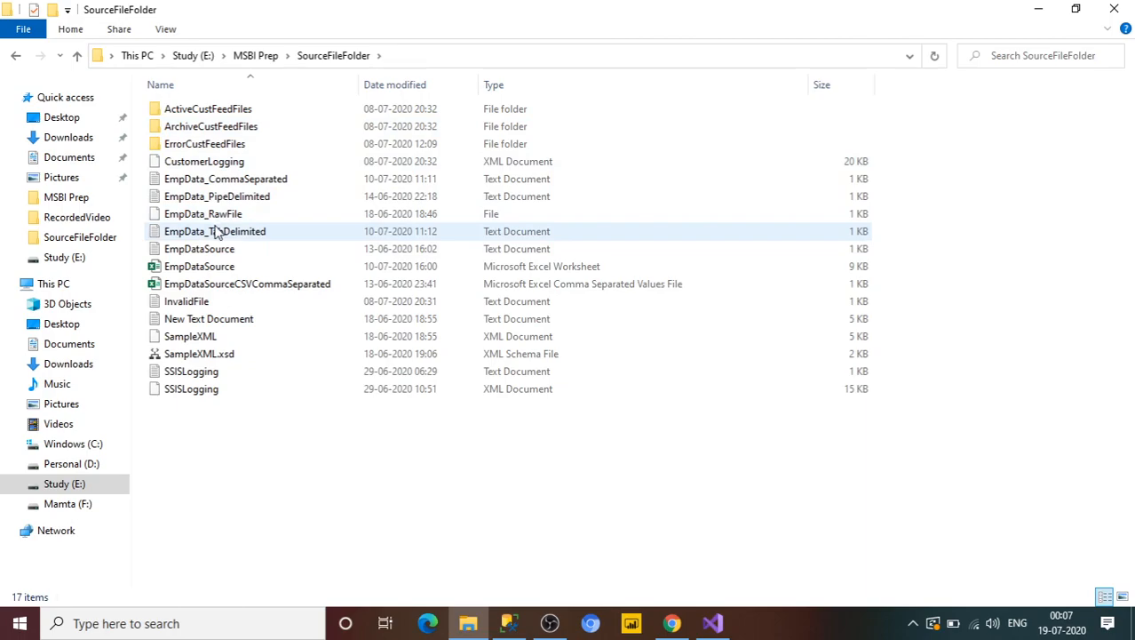
double_click(229, 180)
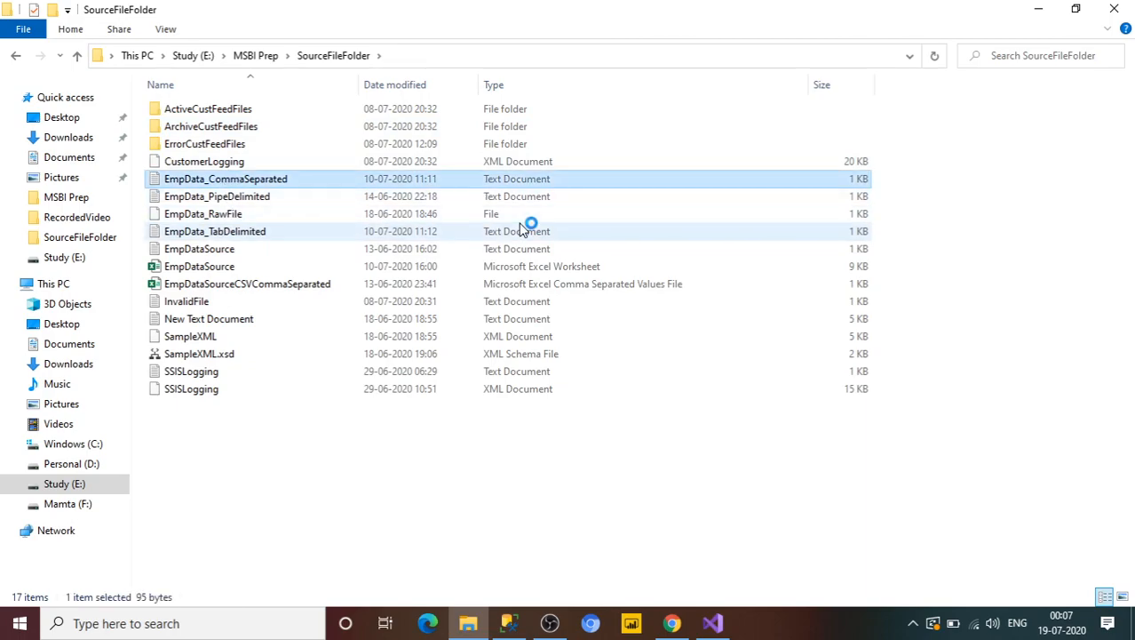
drag(774, 149, 627, 118)
click(1104, 65)
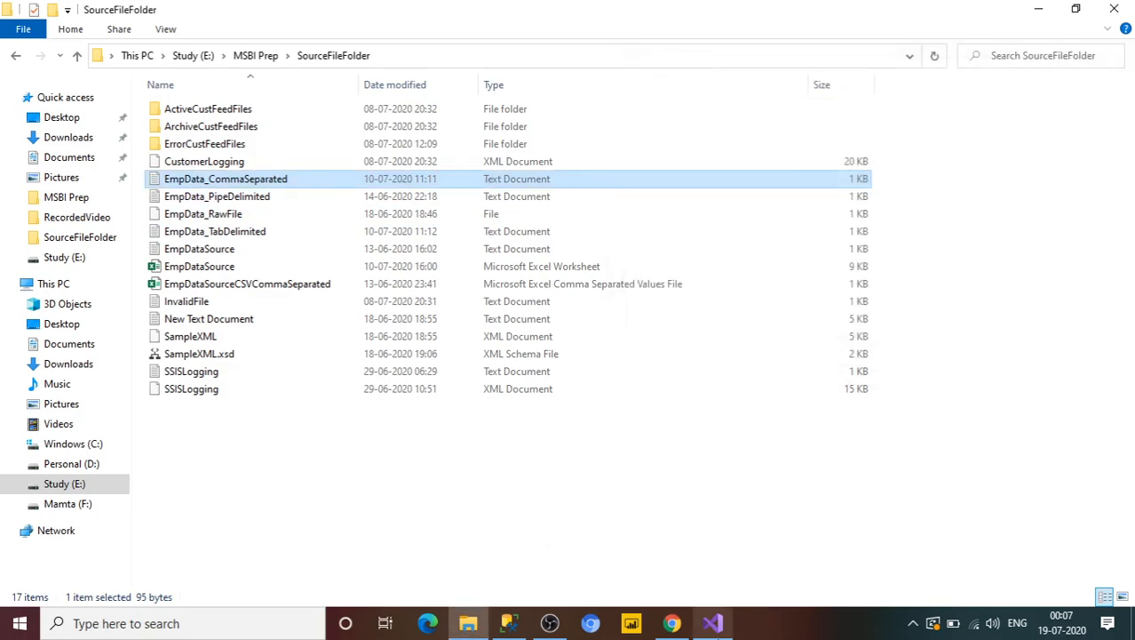
click(713, 622)
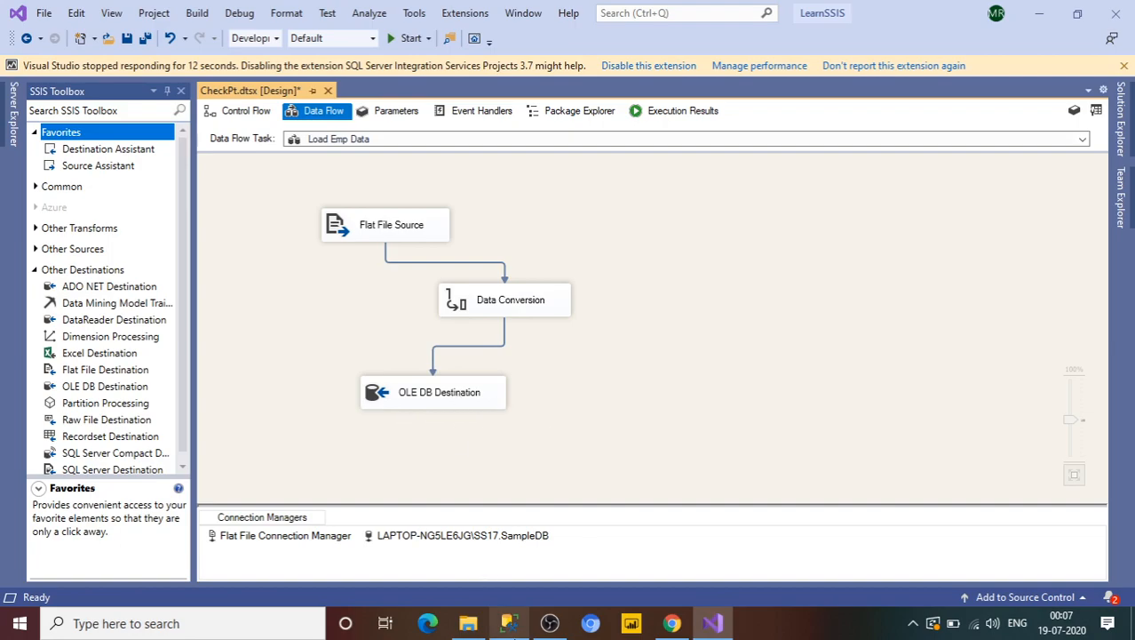
Step: Run only the query SELECT * FROM EMPDATA in SQL Server Management Studio, and return to Visual Studio
click(509, 623)
click(467, 170)
drag(467, 169, 264, 160)
click(242, 77)
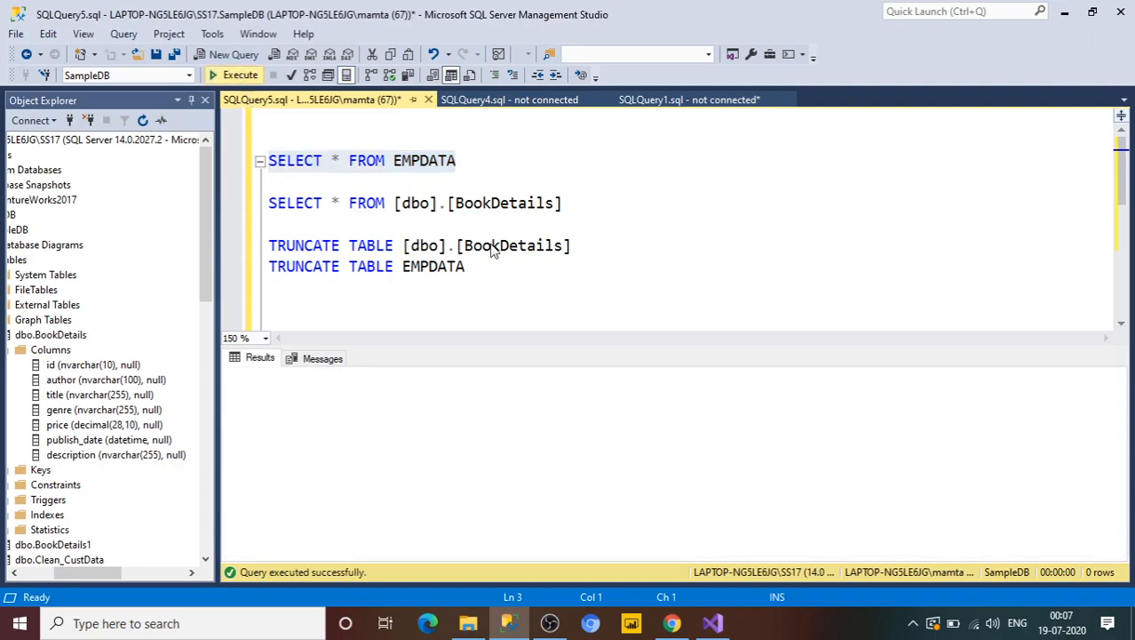
key(alt+Tab)
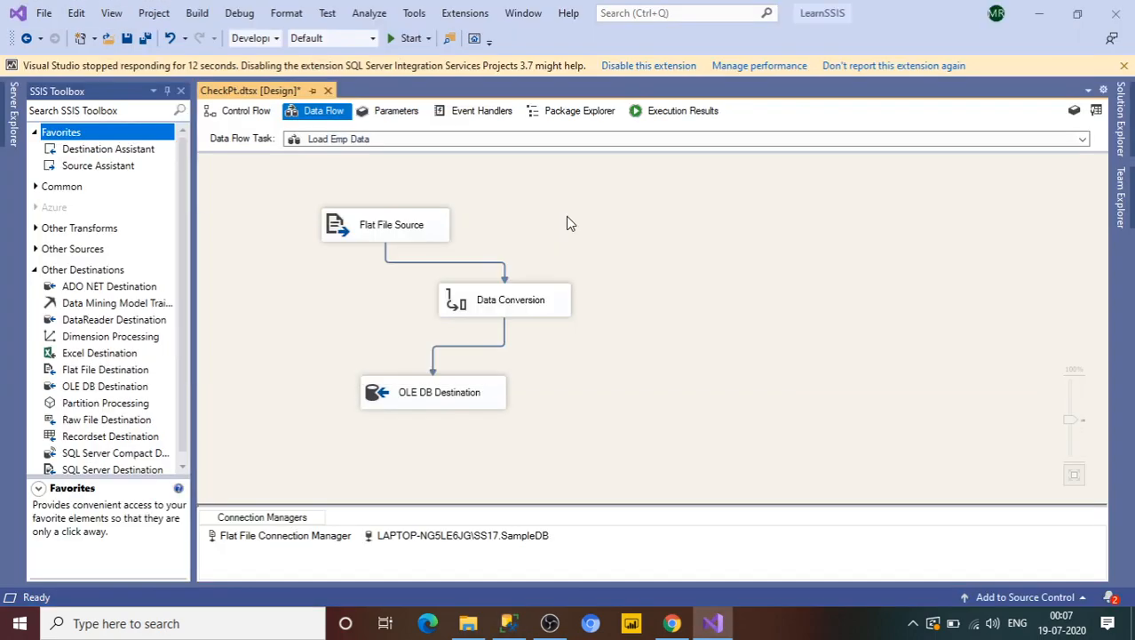
Step: Open the Load Book Details data flow and locate its source file SampleXML in File Explorer's SourceFileFolder
click(257, 113)
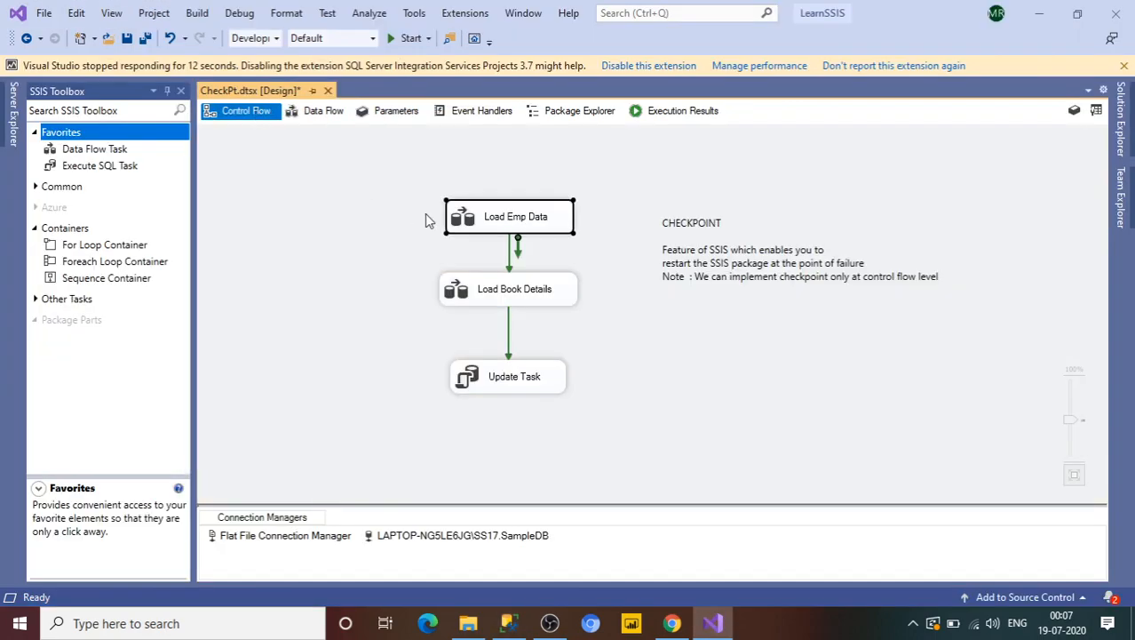
double_click(502, 289)
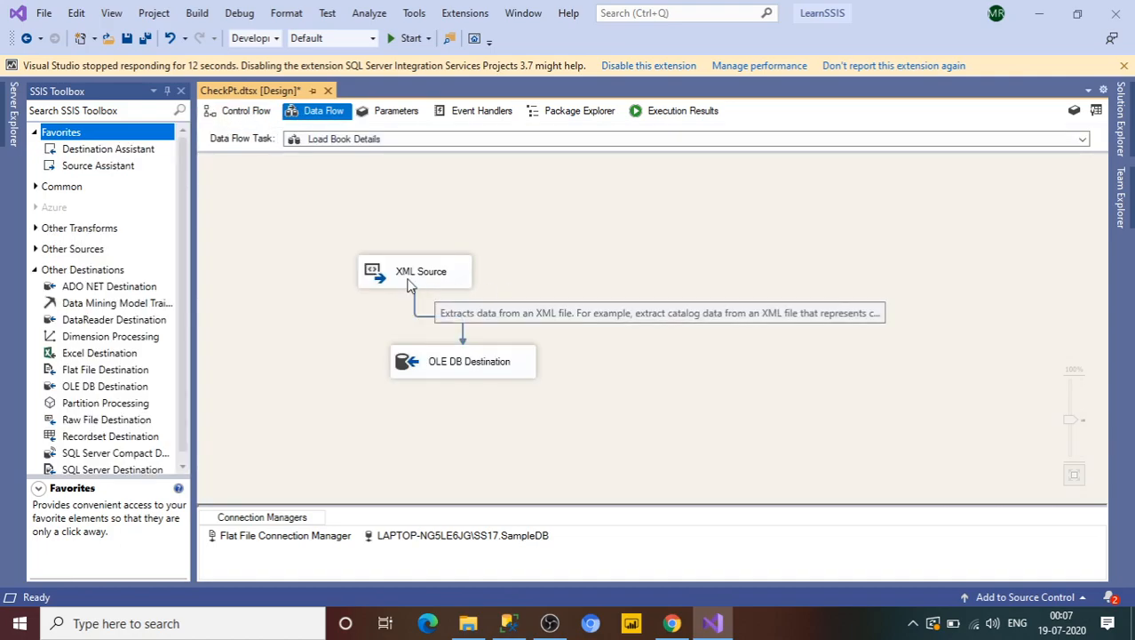
click(469, 623)
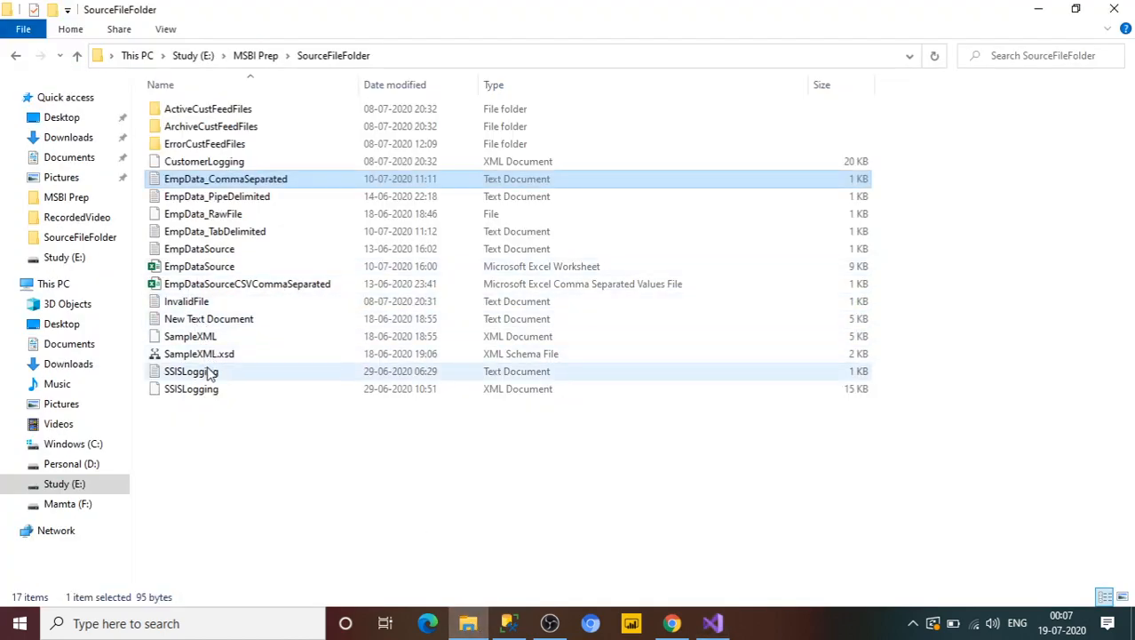
click(195, 338)
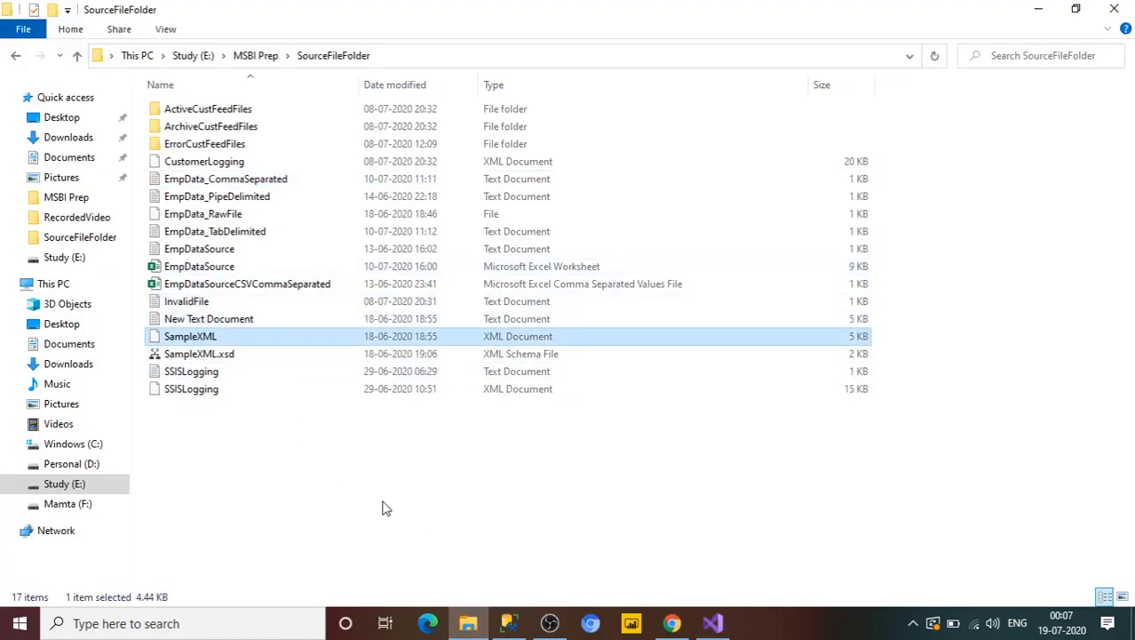
Step: Run only the query SELECT * FROM [dbo].[BookDetails] in SQL Server Management Studio, and return to the package's control flow in Visual Studio
click(509, 623)
drag(569, 205, 266, 206)
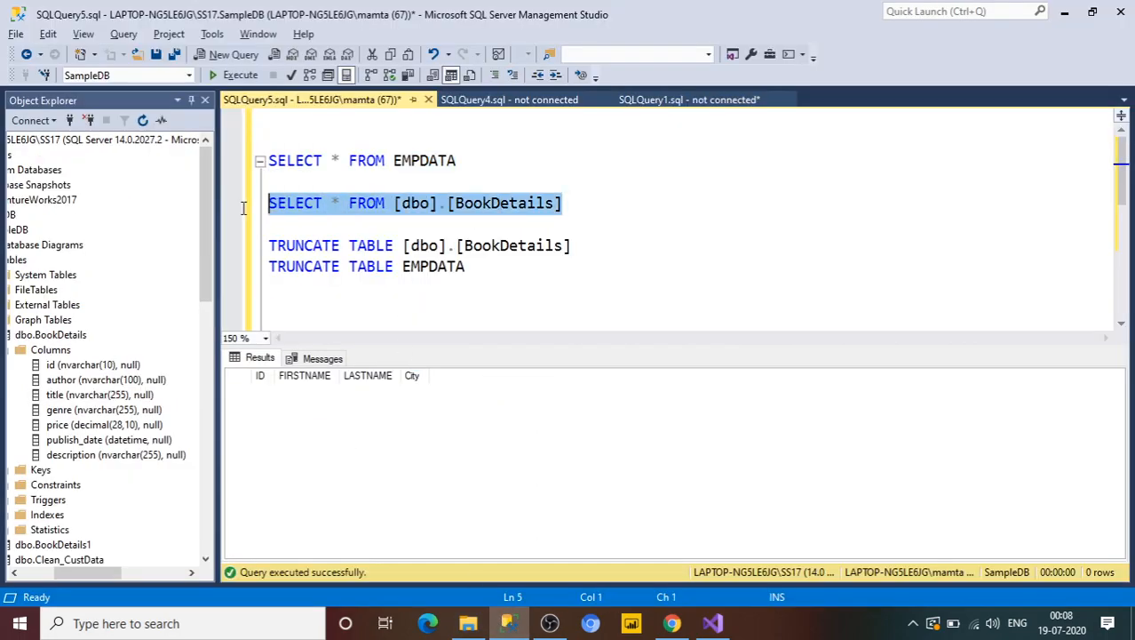
click(240, 76)
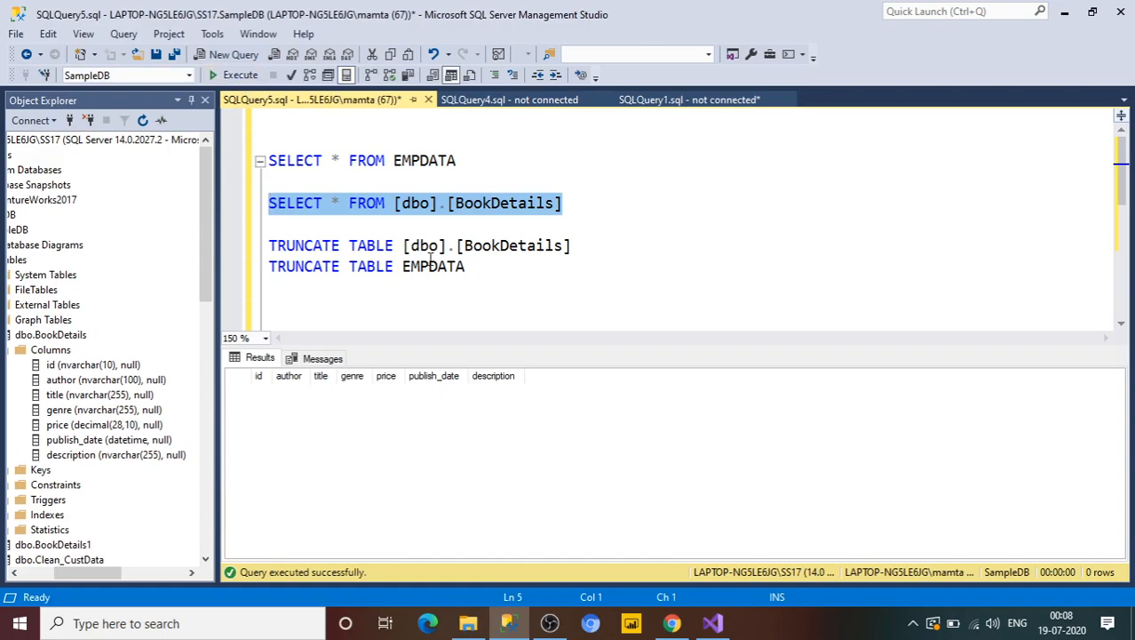
click(712, 623)
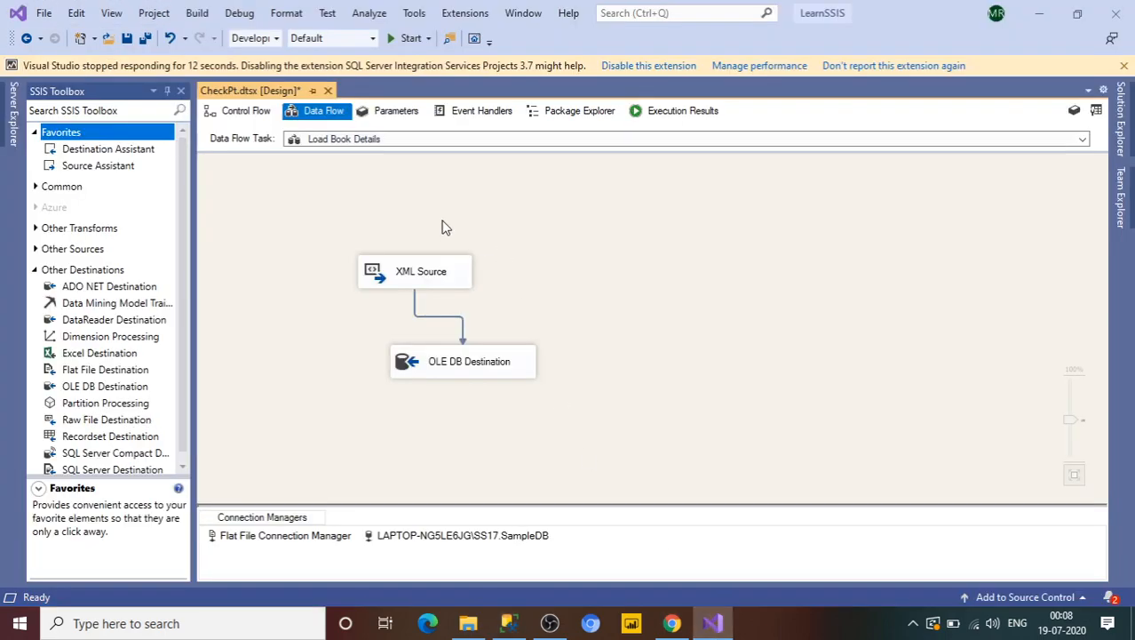
click(236, 115)
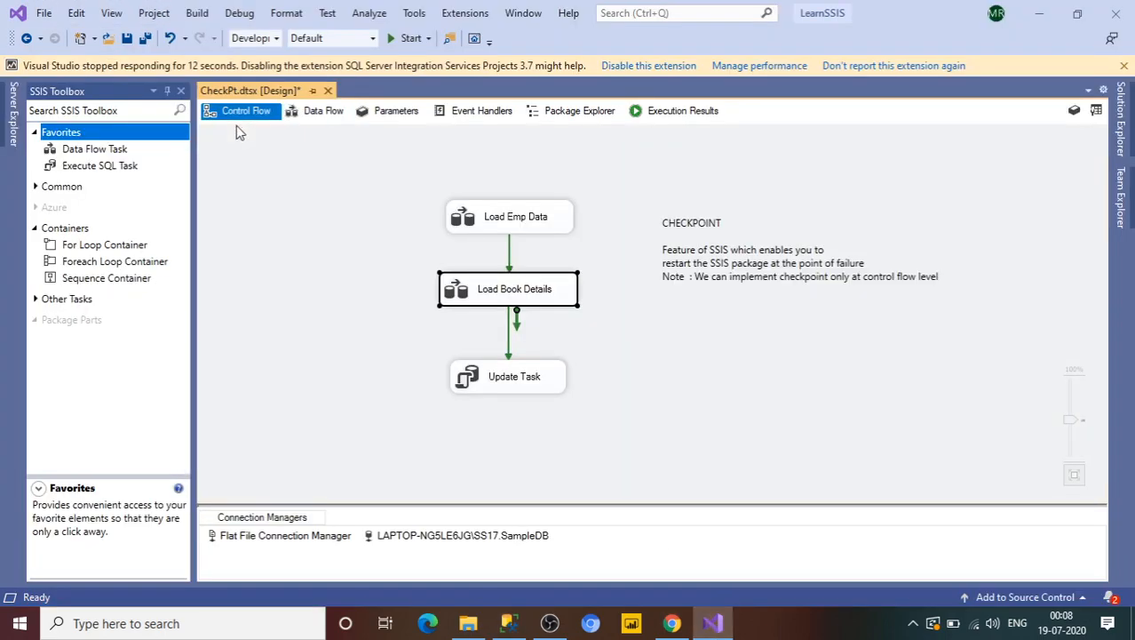
Step: Change Update Task's SQL statement to UPDATE EMPDATA SET FIRSTNAME='XYZ WHERE ID=12, omitting the closing quote, and save the package
double_click(515, 389)
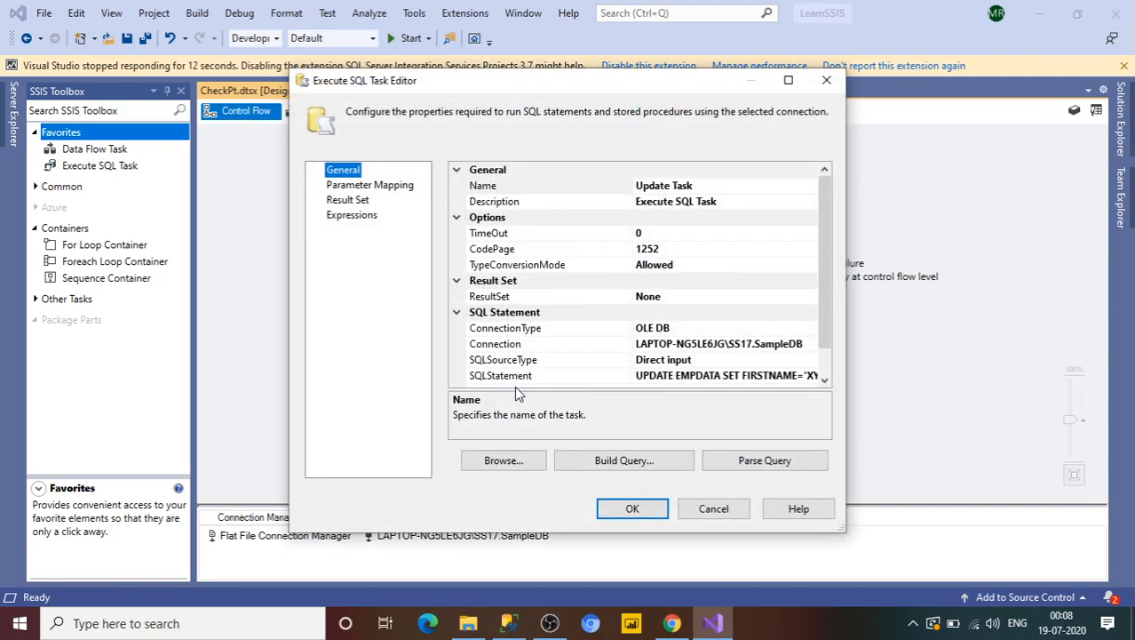
click(750, 376)
click(816, 378)
click(624, 205)
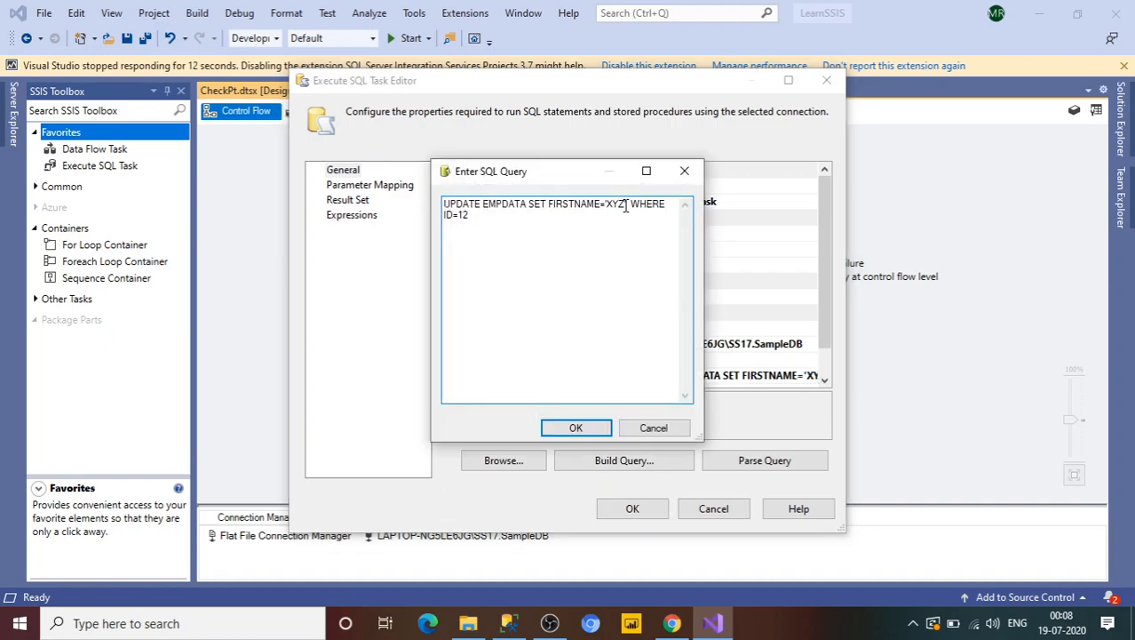
key(BackSpace)
key(BackSpace)
click(595, 429)
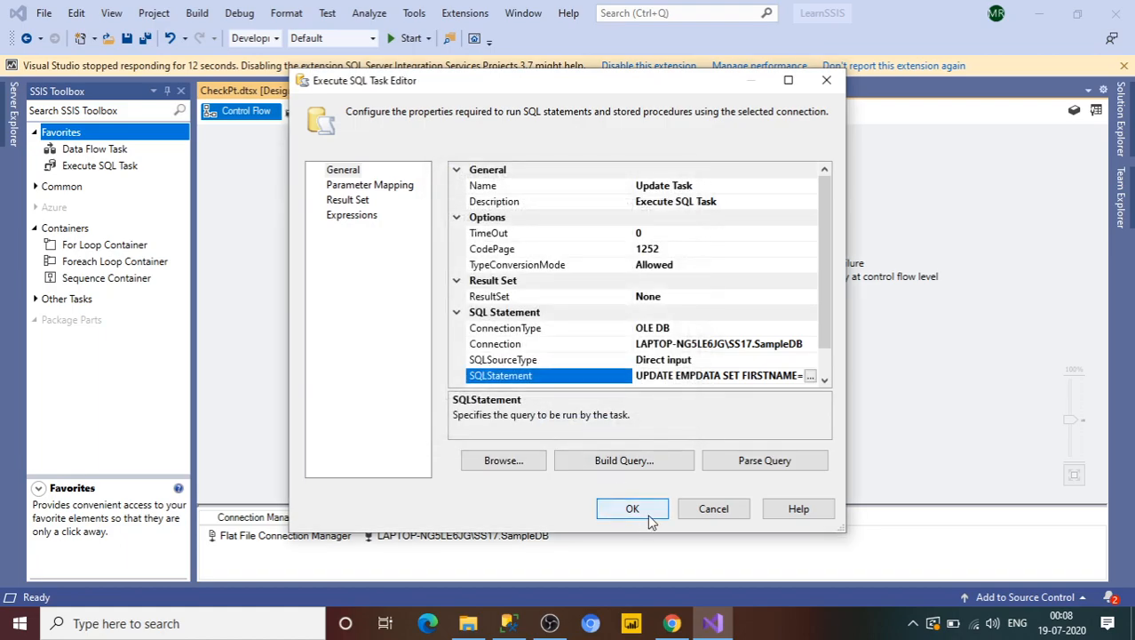
click(645, 513)
key(ctrl+s)
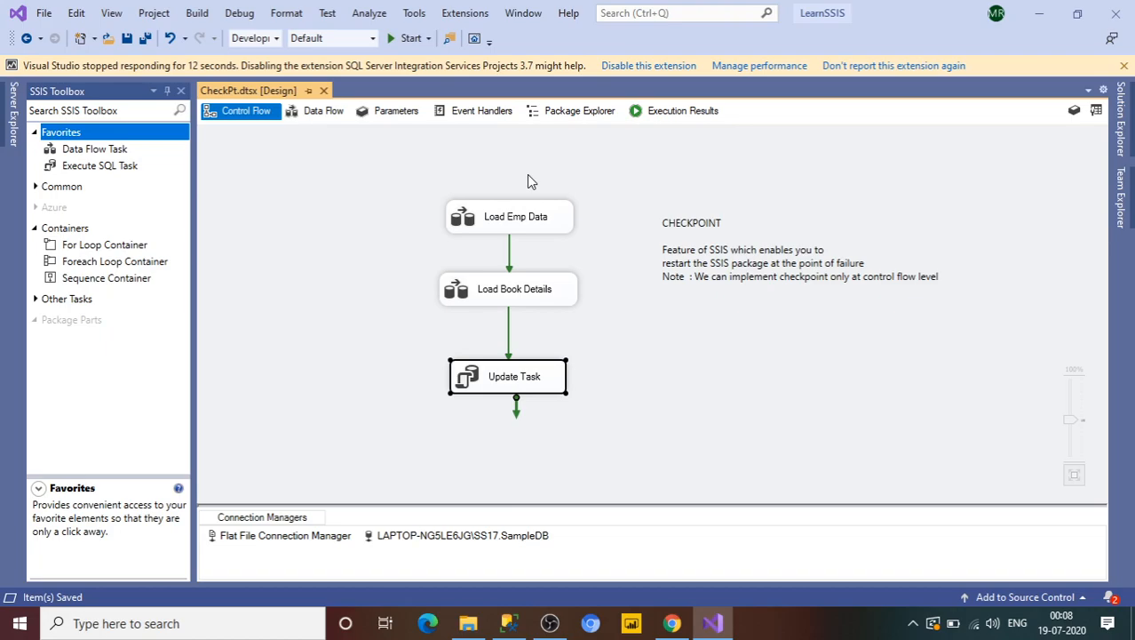
Step: Run the CheckPt package, and query EMPDATA and BookDetails together in SQL Server Management Studio to check the loaded rows
click(413, 39)
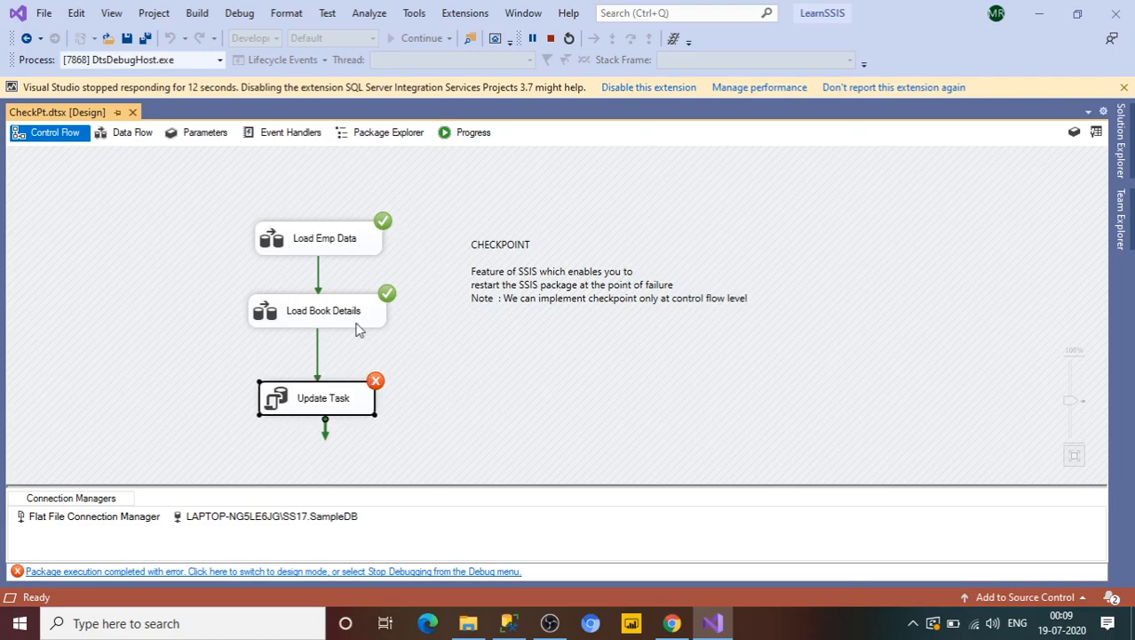
click(509, 624)
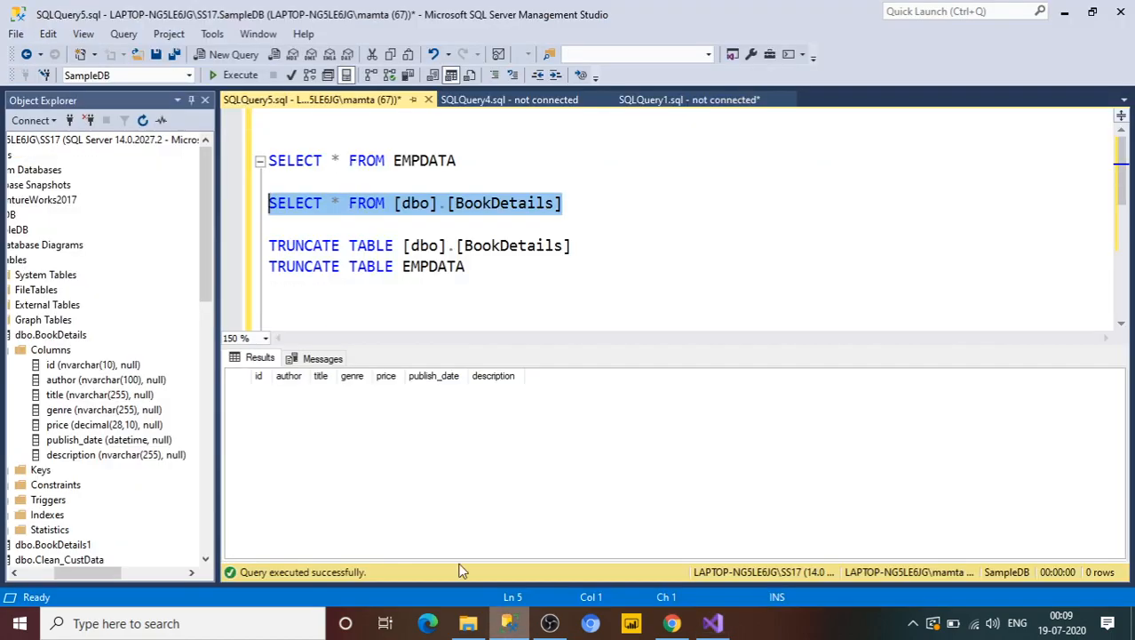
drag(557, 218, 273, 142)
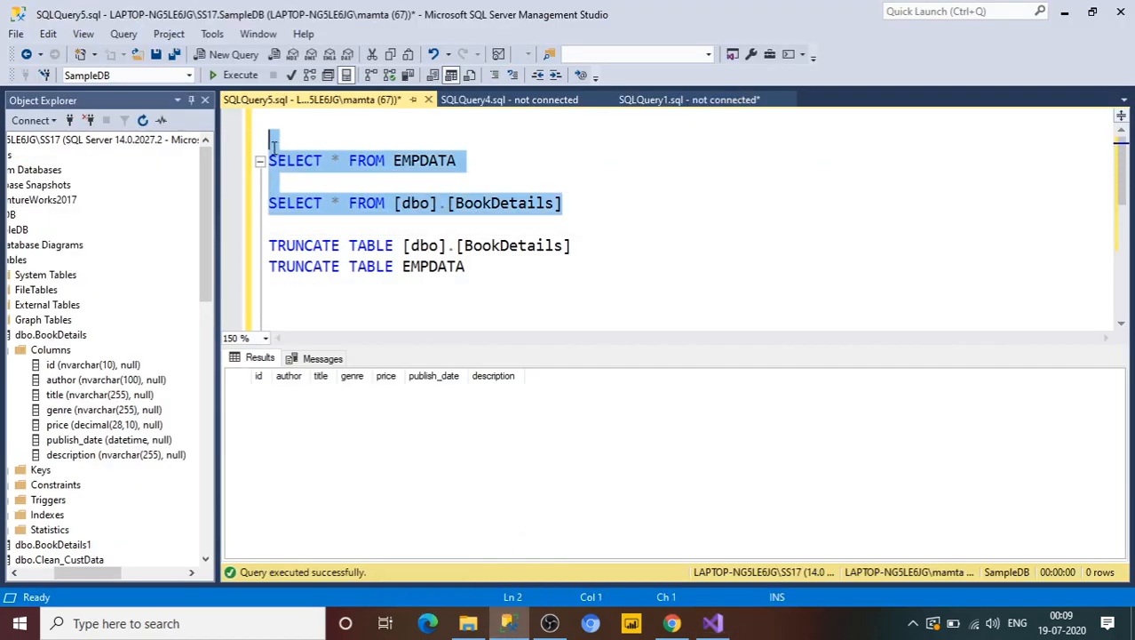
click(235, 75)
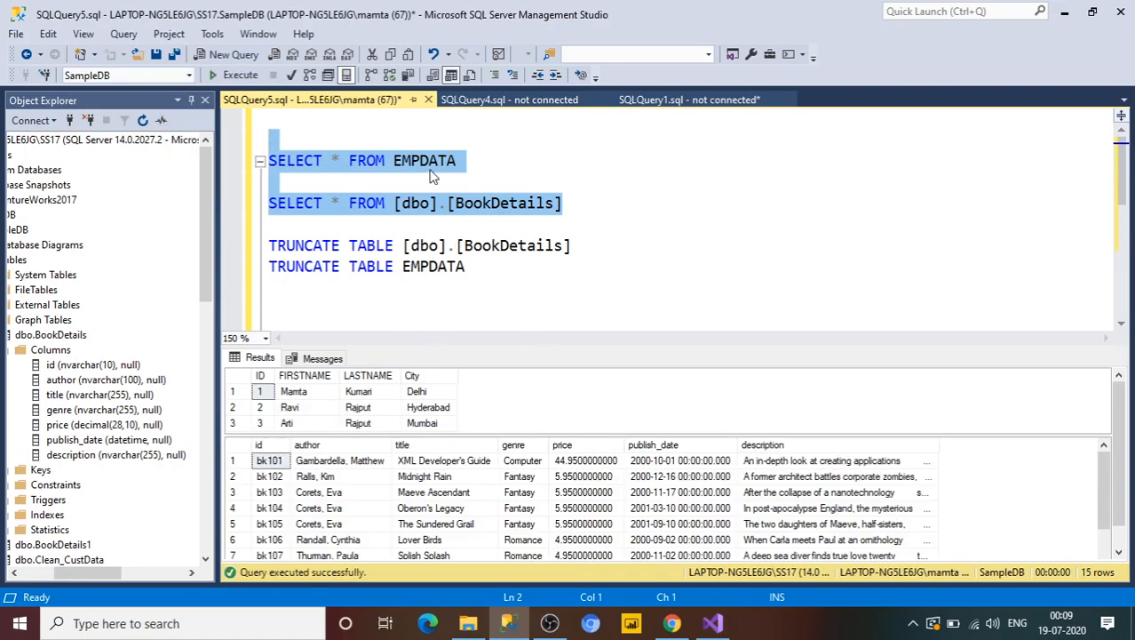
click(804, 542)
drag(805, 542, 831, 538)
click(643, 520)
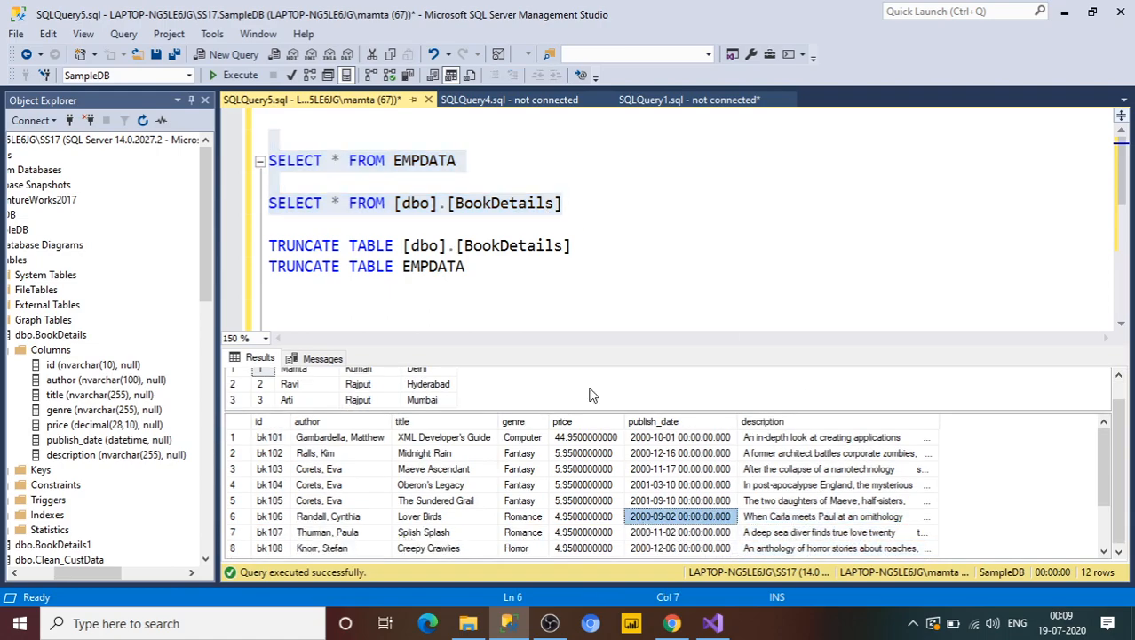
Step: Review the package's execution progress log in Visual Studio and stop debugging
key(alt+Tab)
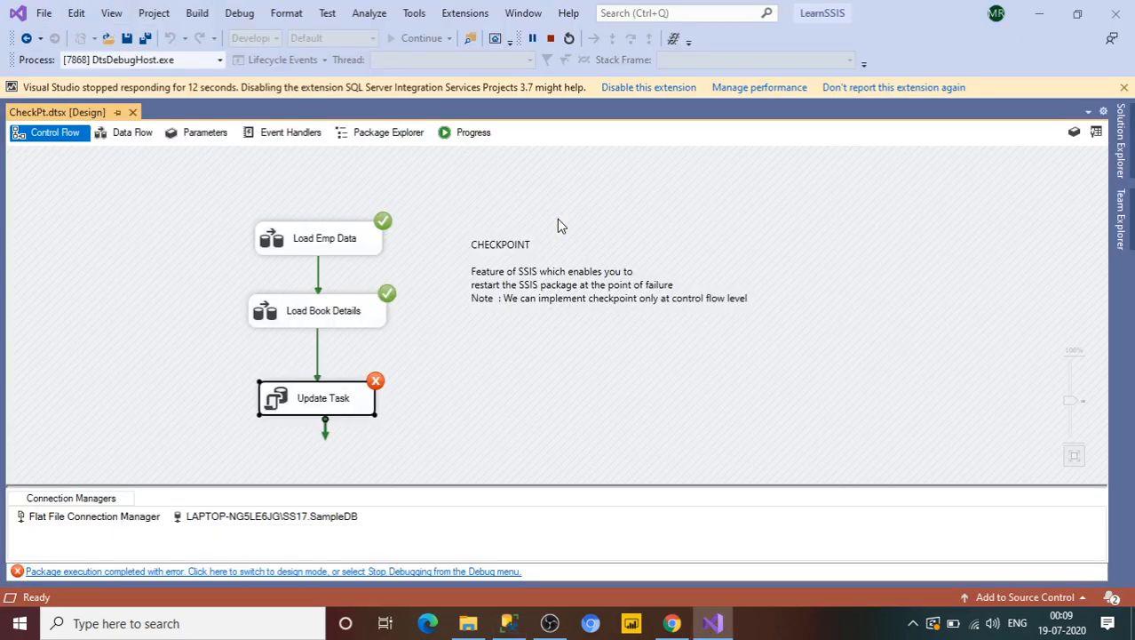
click(487, 131)
drag(1111, 259, 1047, 131)
click(550, 38)
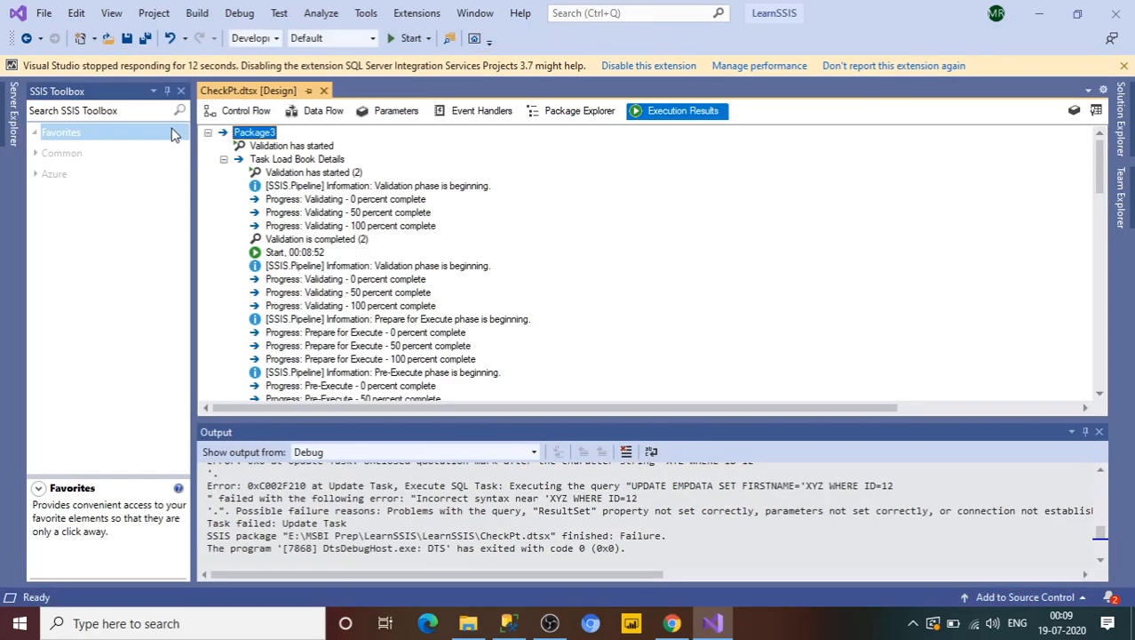
Step: Return from the execution results to the package's control flow and close the Output window
click(252, 113)
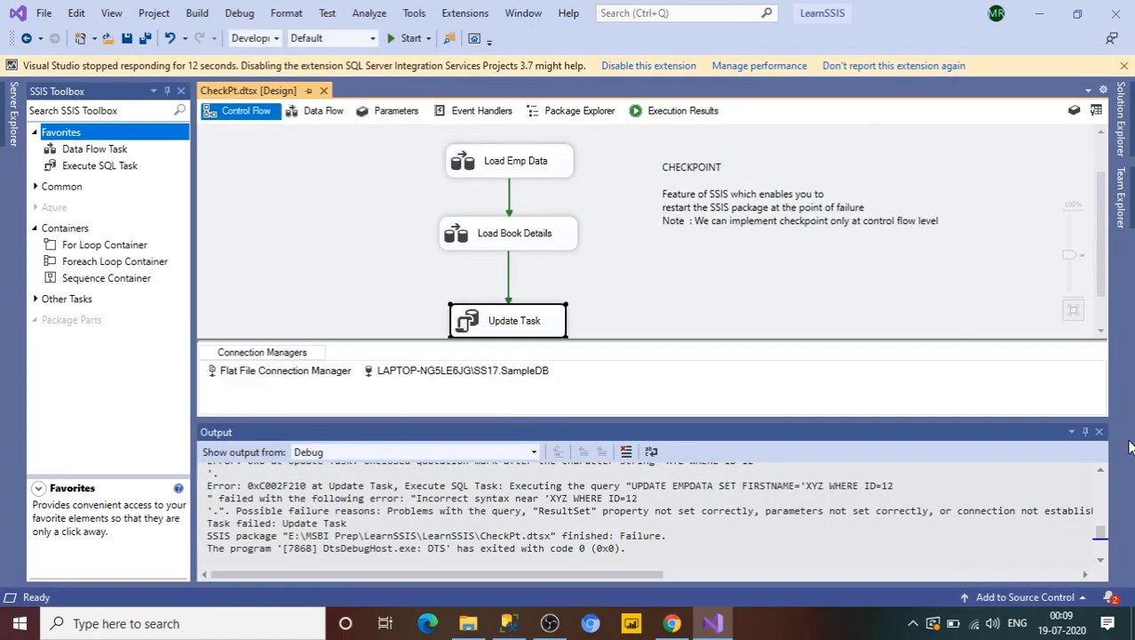
click(1099, 432)
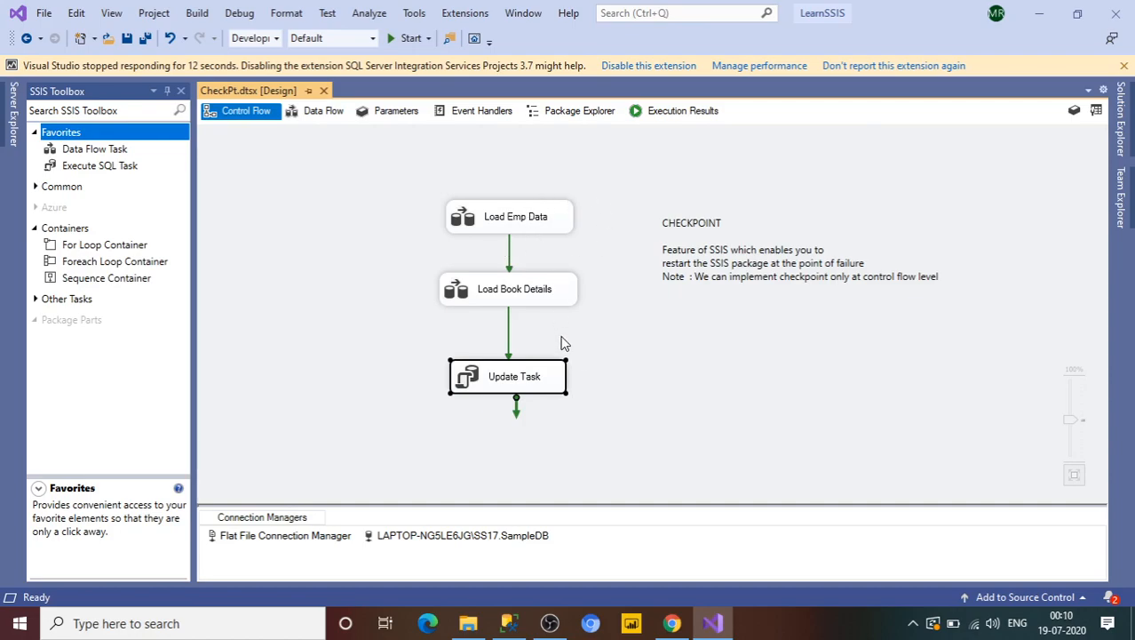
click(912, 623)
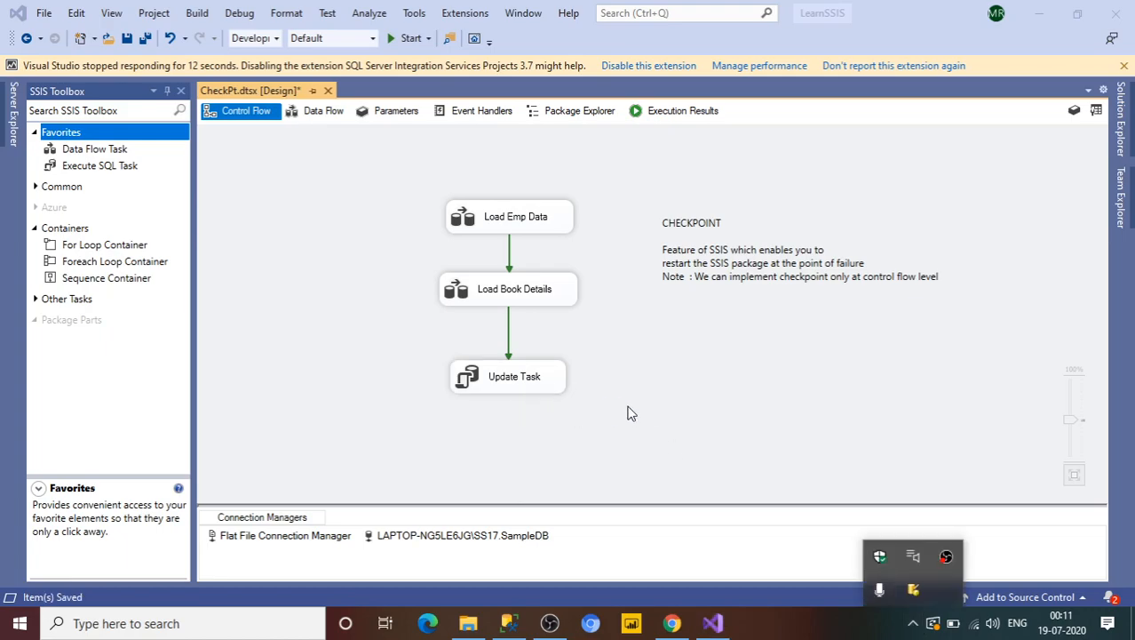
click(628, 408)
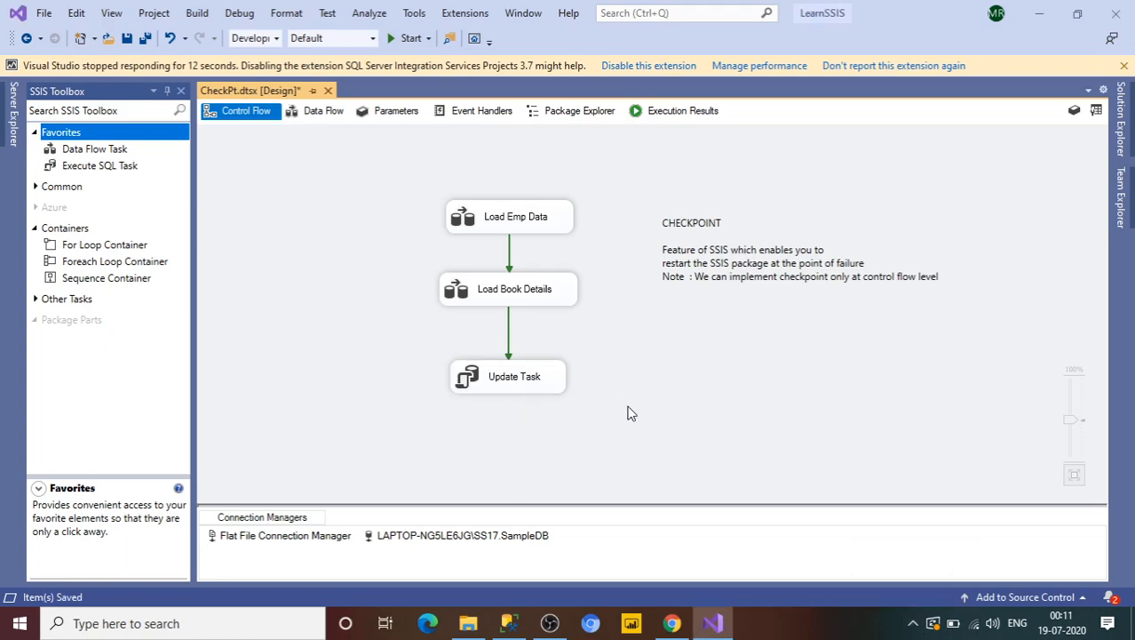
Step: Open Update Task's Execute SQL Task Editor to review its SQL statement, and close it without changes
double_click(538, 384)
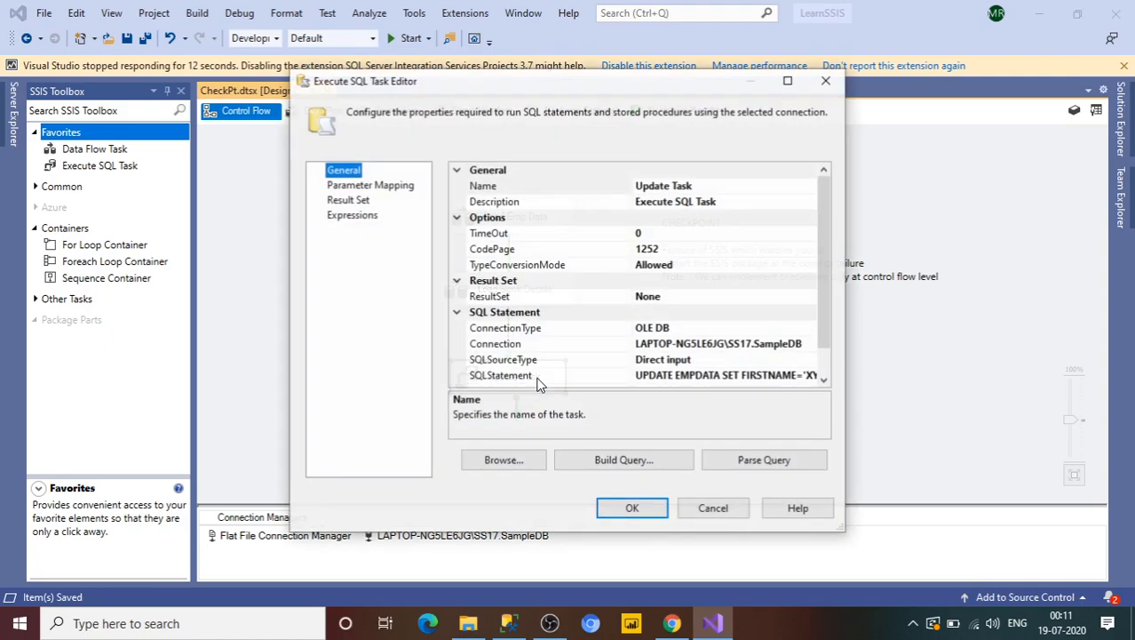
click(826, 80)
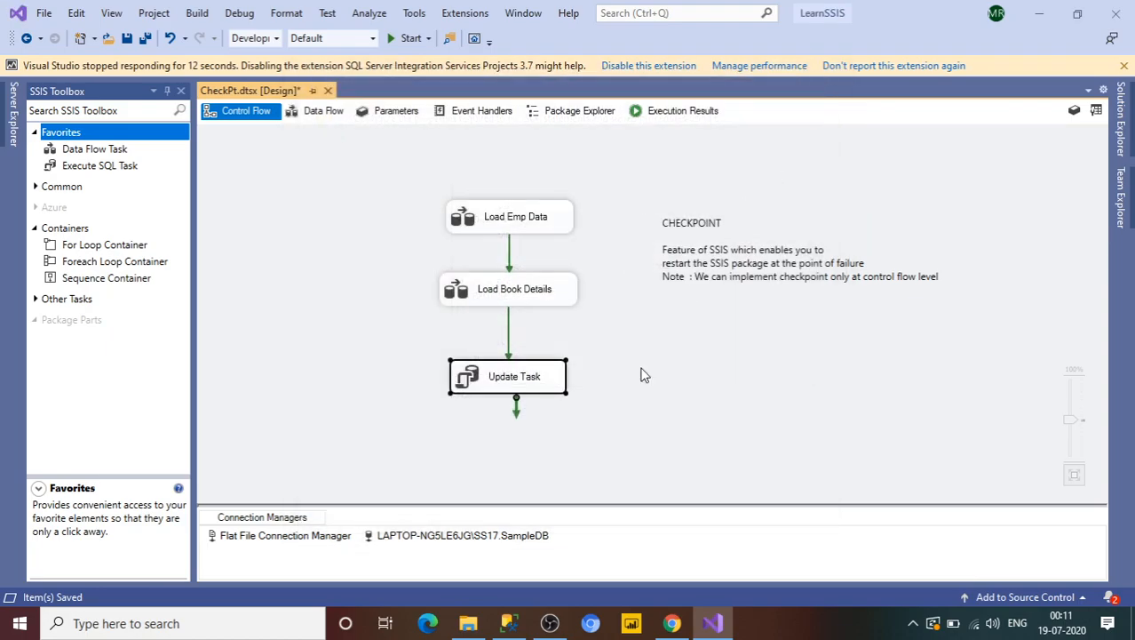
double_click(512, 387)
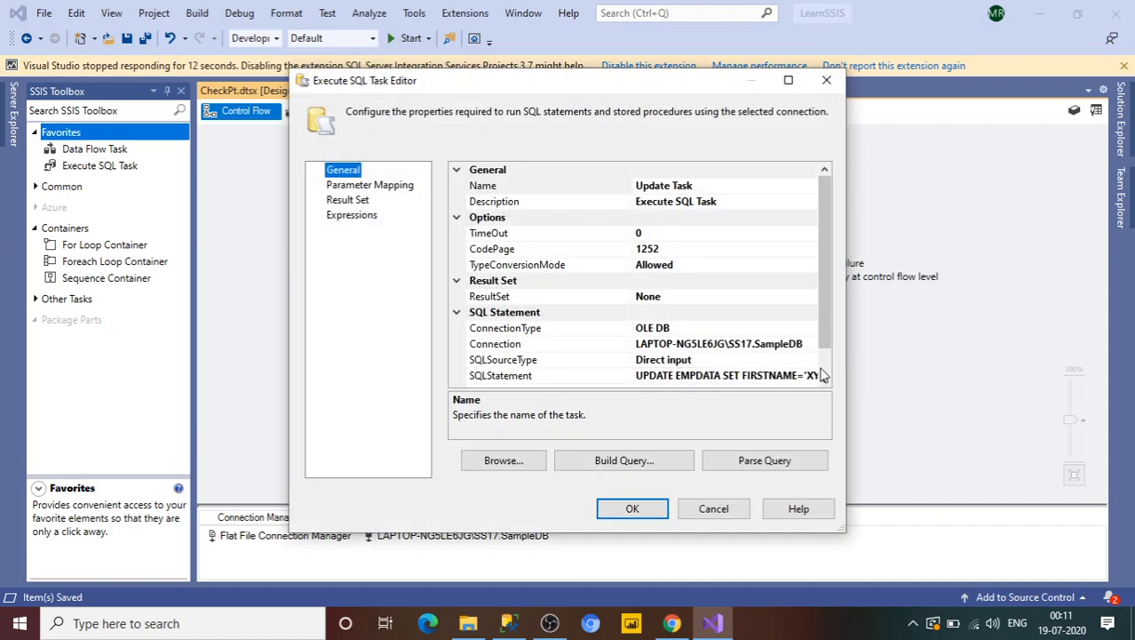
click(658, 512)
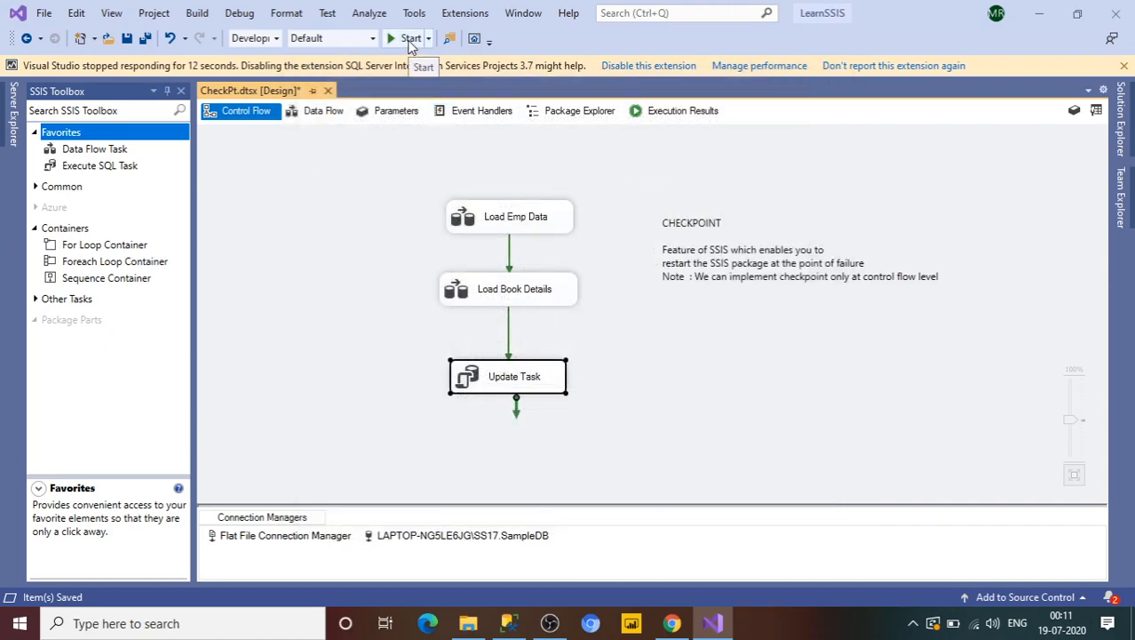
Step: Run the CheckPt package again, and query EMPDATA and BookDetails together in SQL Server Management Studio
click(409, 40)
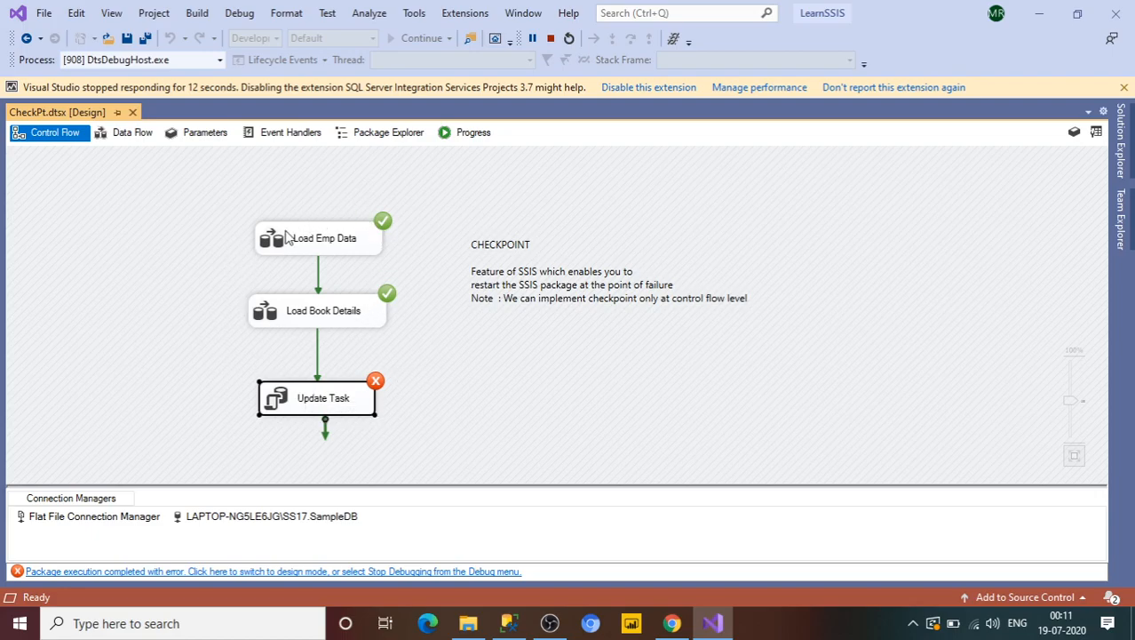
click(508, 622)
click(591, 203)
drag(591, 203, 272, 139)
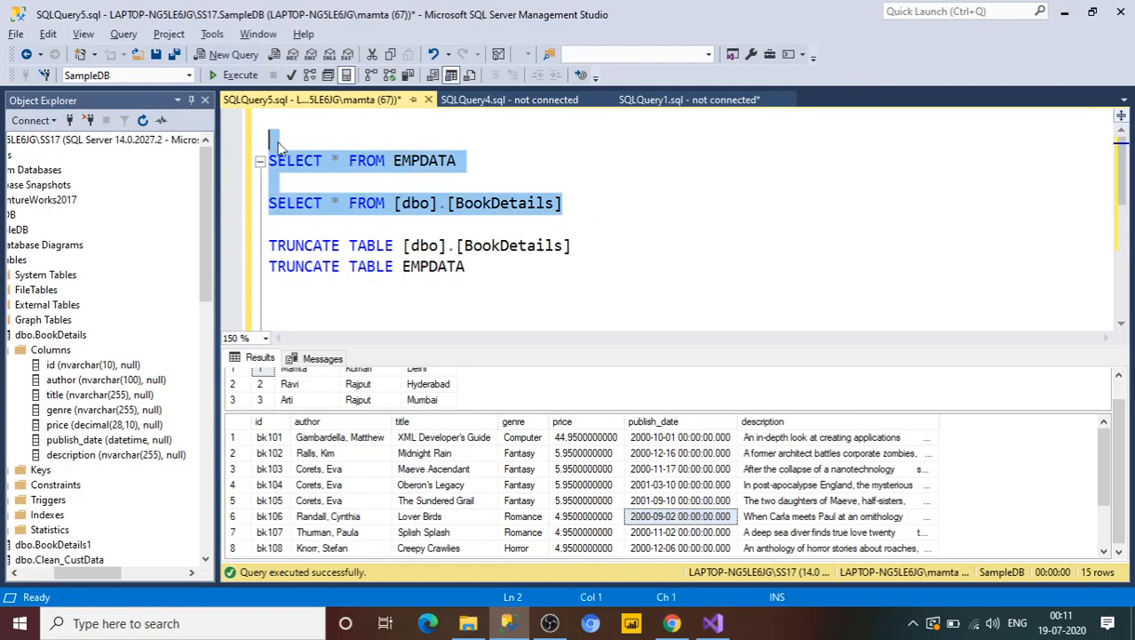
click(236, 75)
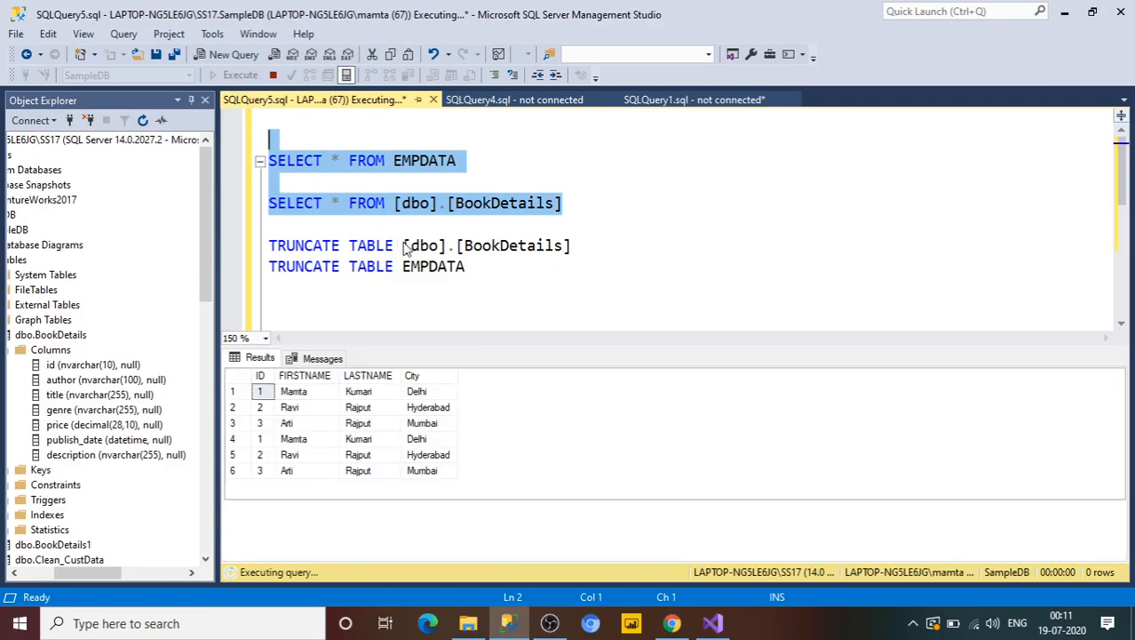
Step: Examine the EMPDATA and BookDetails query results for records loaded more than once
click(242, 438)
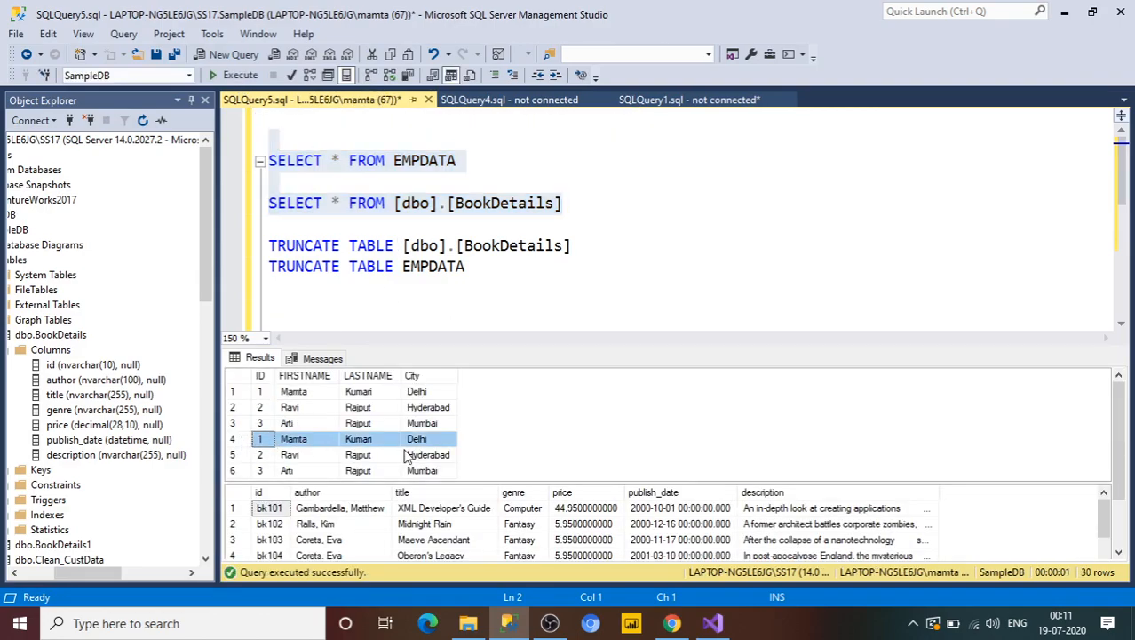
click(246, 393)
click(249, 441)
drag(394, 510, 395, 513)
click(317, 506)
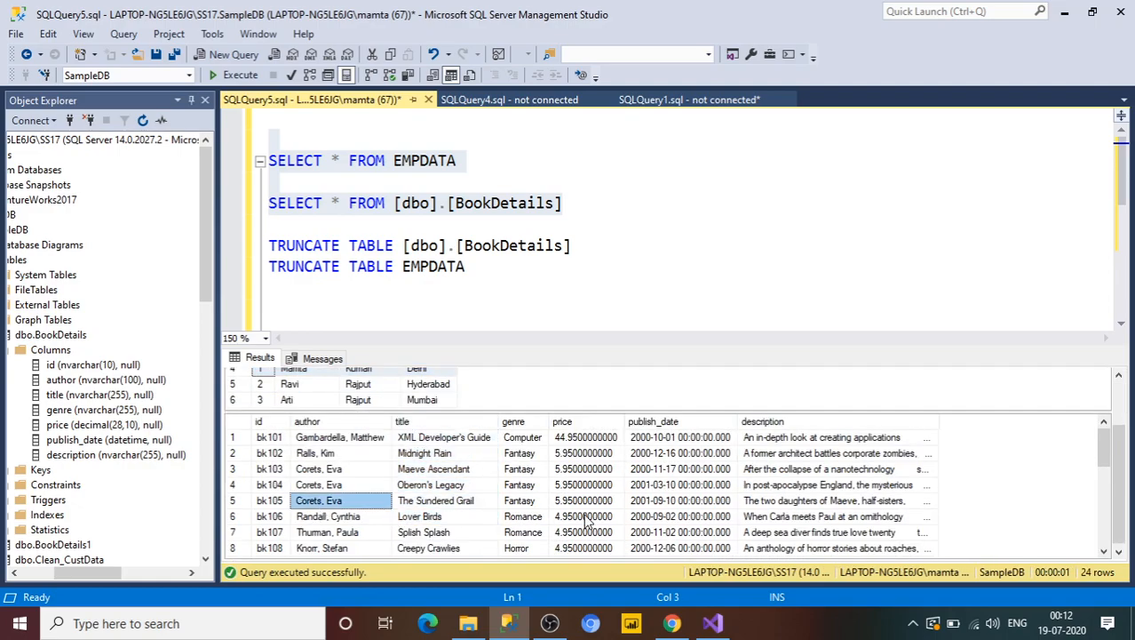
drag(1107, 461, 1105, 500)
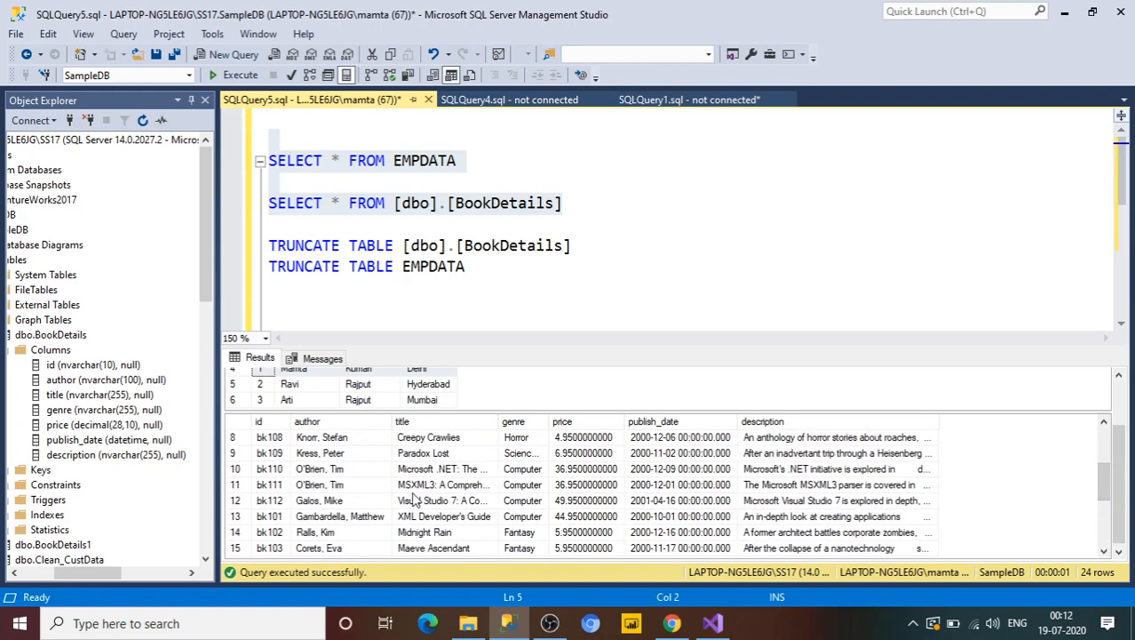
click(442, 501)
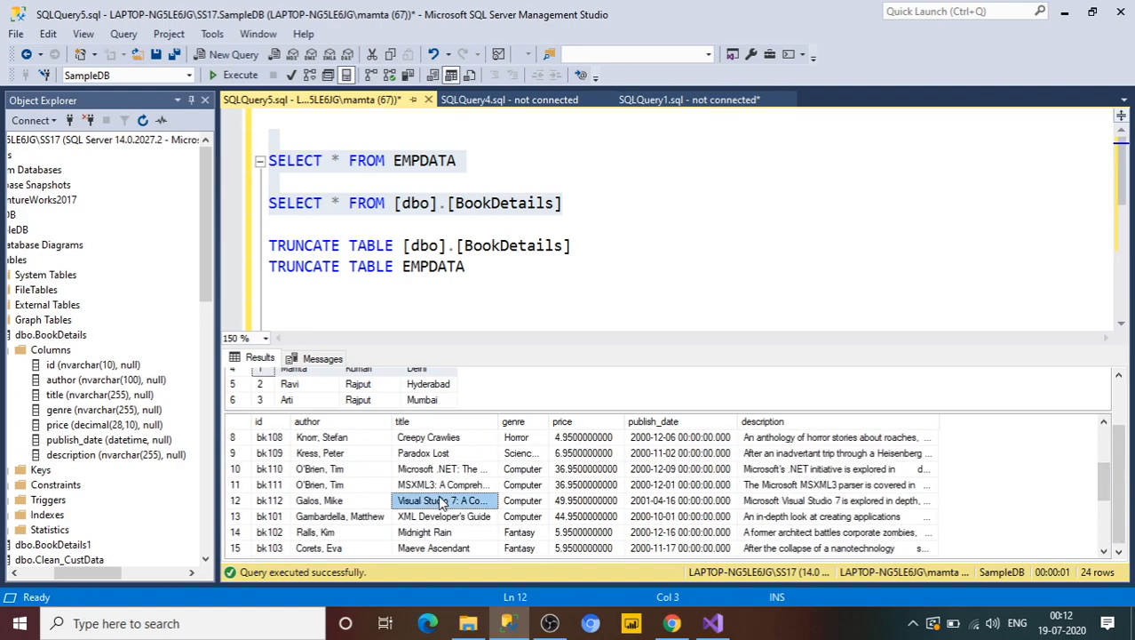
Step: Switch to Visual Studio, stop debugging the package and close the Output window
key(alt+Tab)
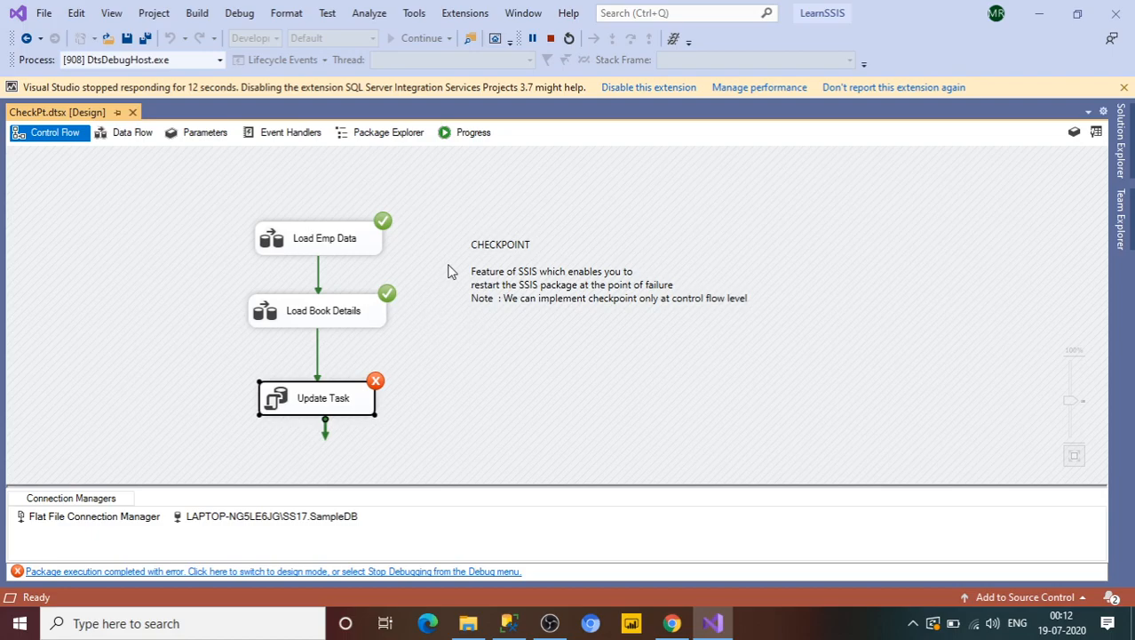
click(551, 38)
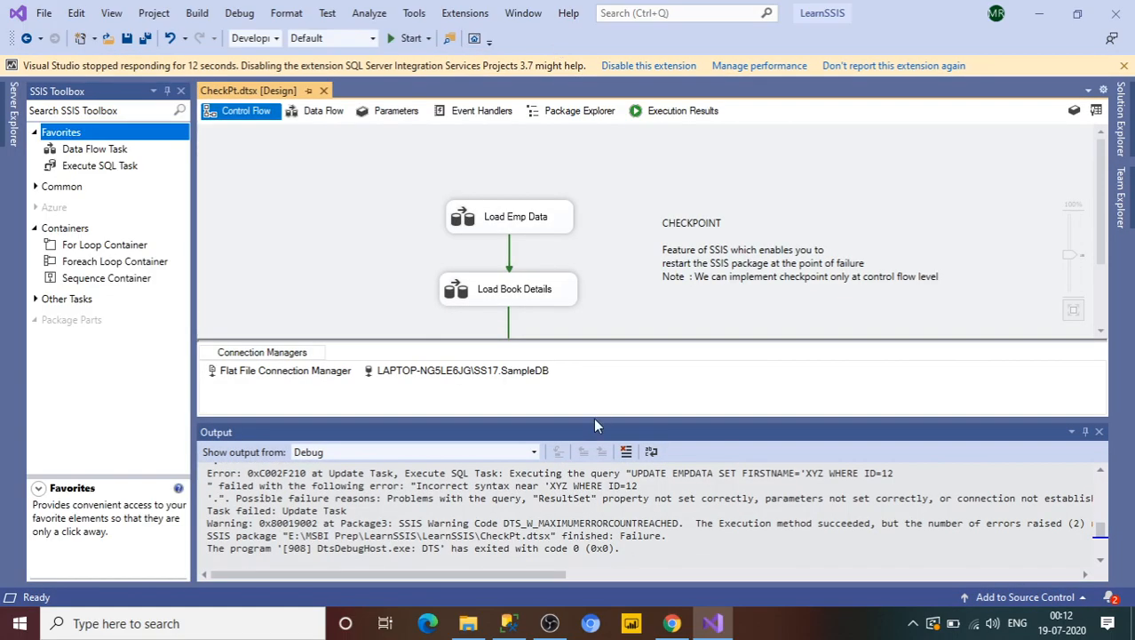
click(1099, 432)
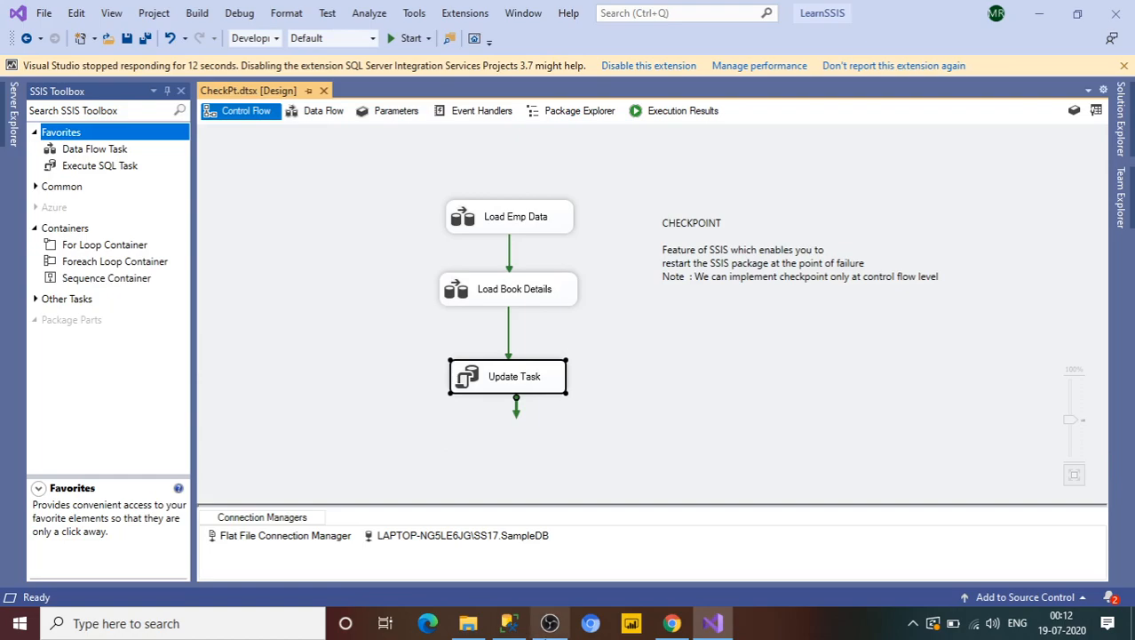
Step: In SQL Server Management Studio, run only the two TRUNCATE TABLE statements to empty BookDetails and EMPDATA
click(513, 624)
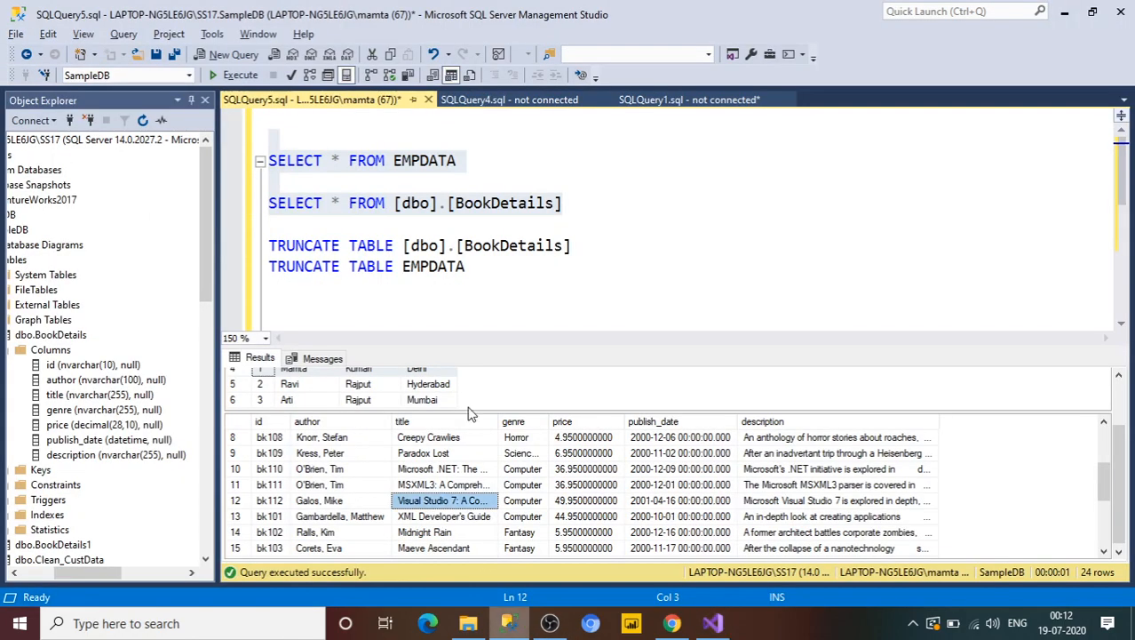
click(608, 290)
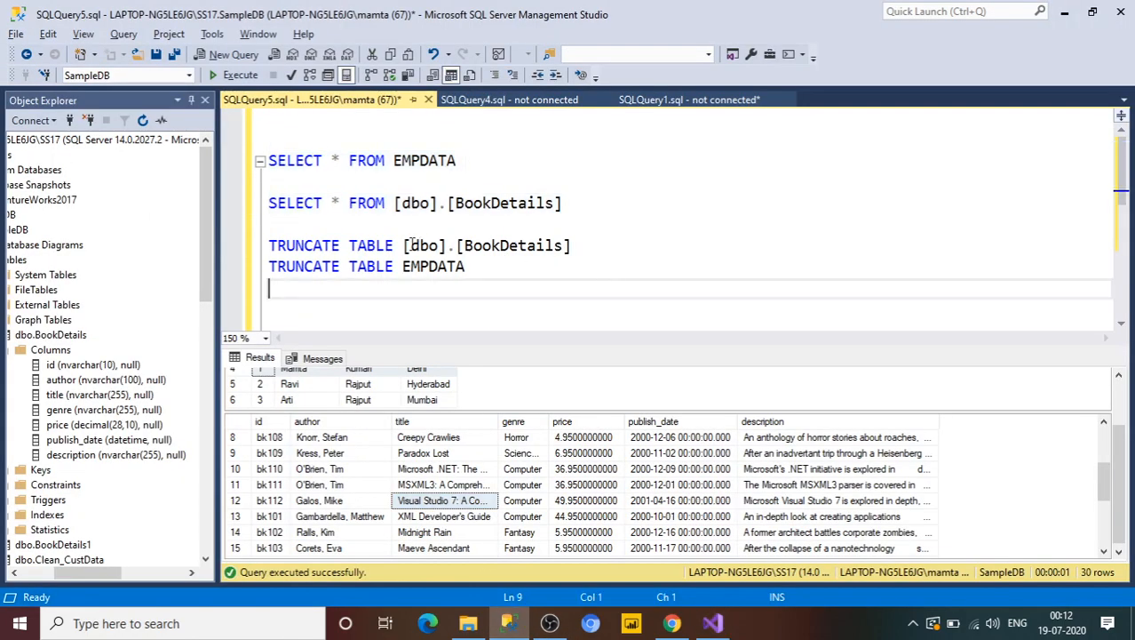
key(alt+Tab)
key(alt+Tab)
key(alt+Tab)
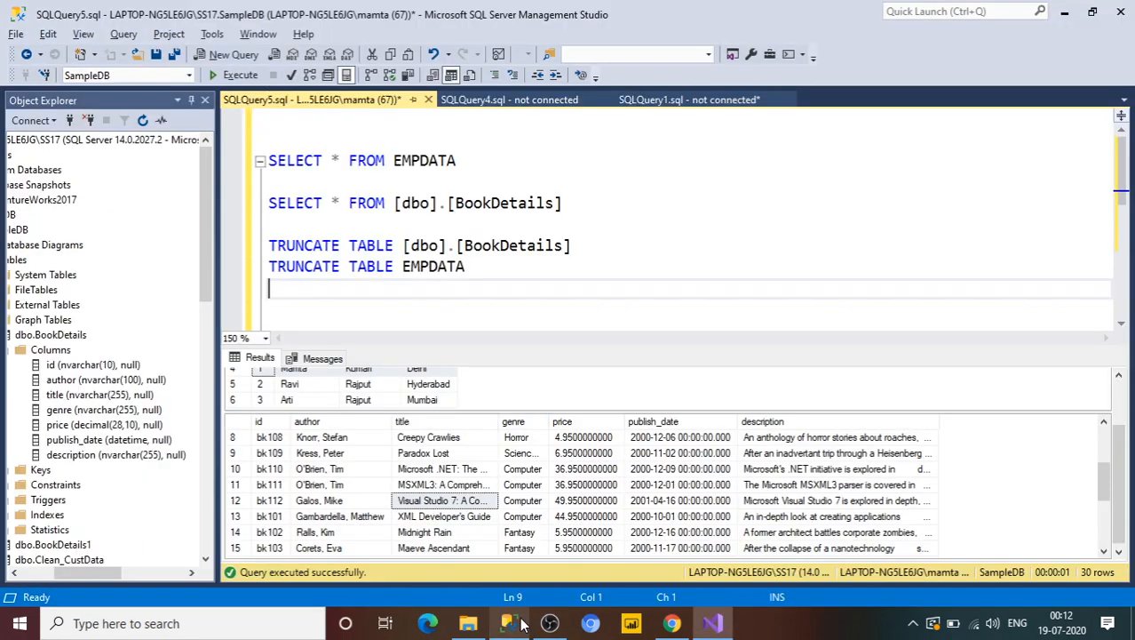
click(508, 623)
drag(491, 268, 269, 246)
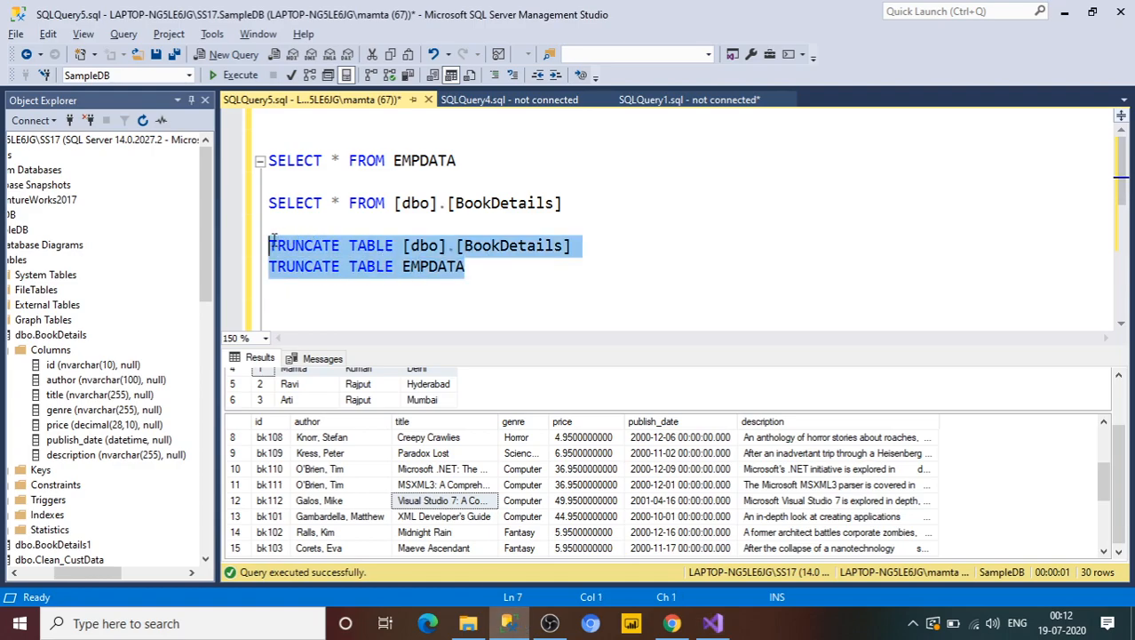
click(238, 75)
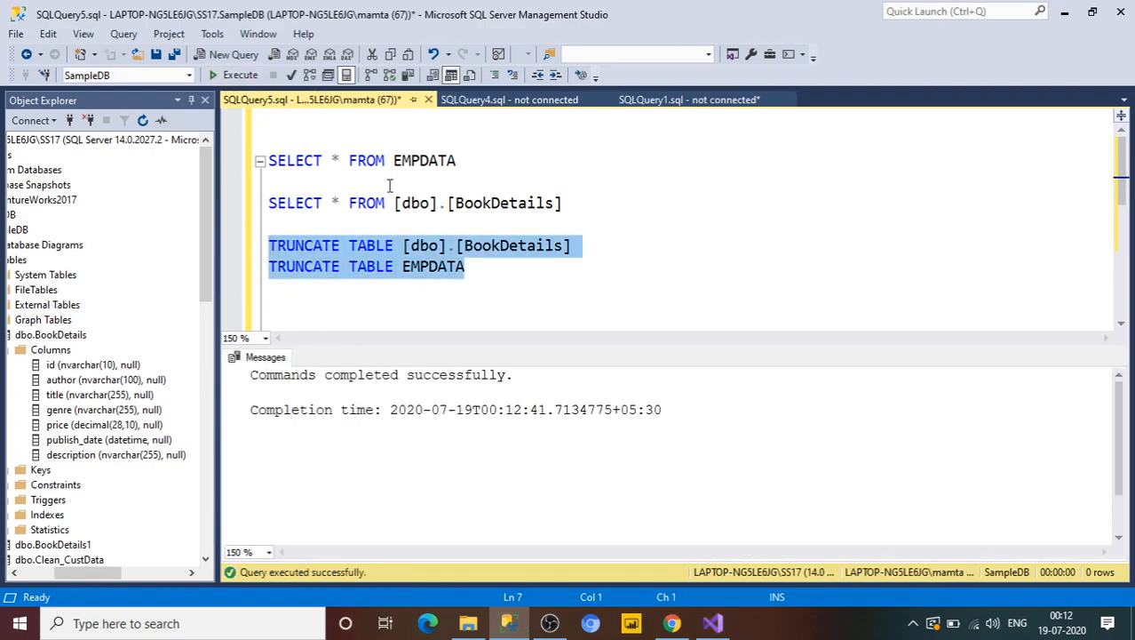
Step: Run the CheckPt package from Visual Studio against the emptied tables, stop debugging and close the Output window
key(alt+Tab)
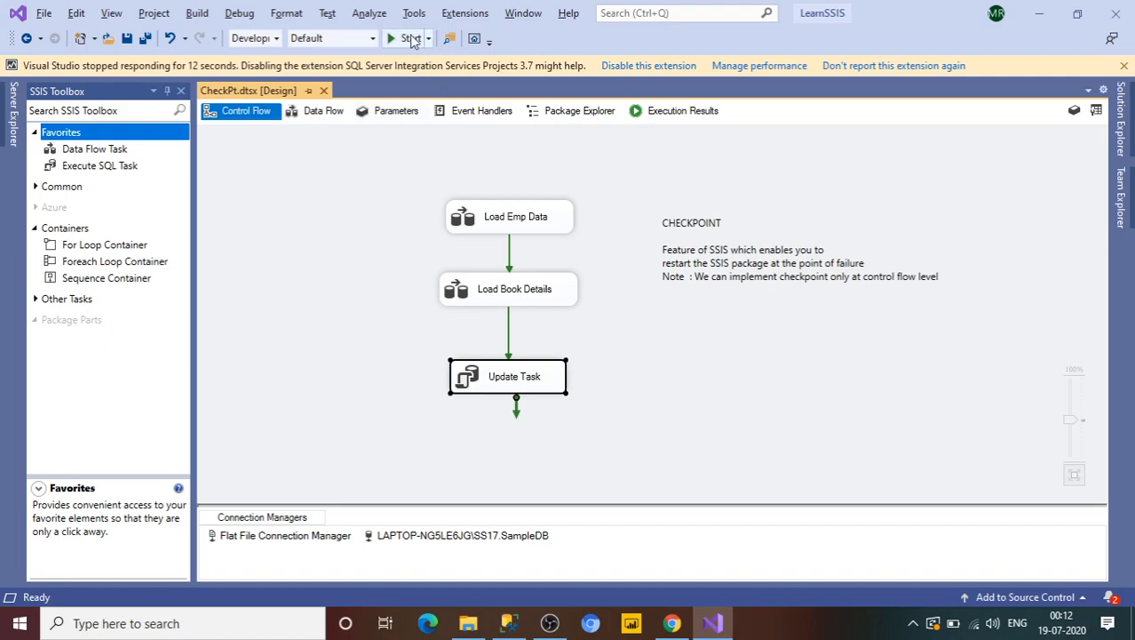
click(407, 39)
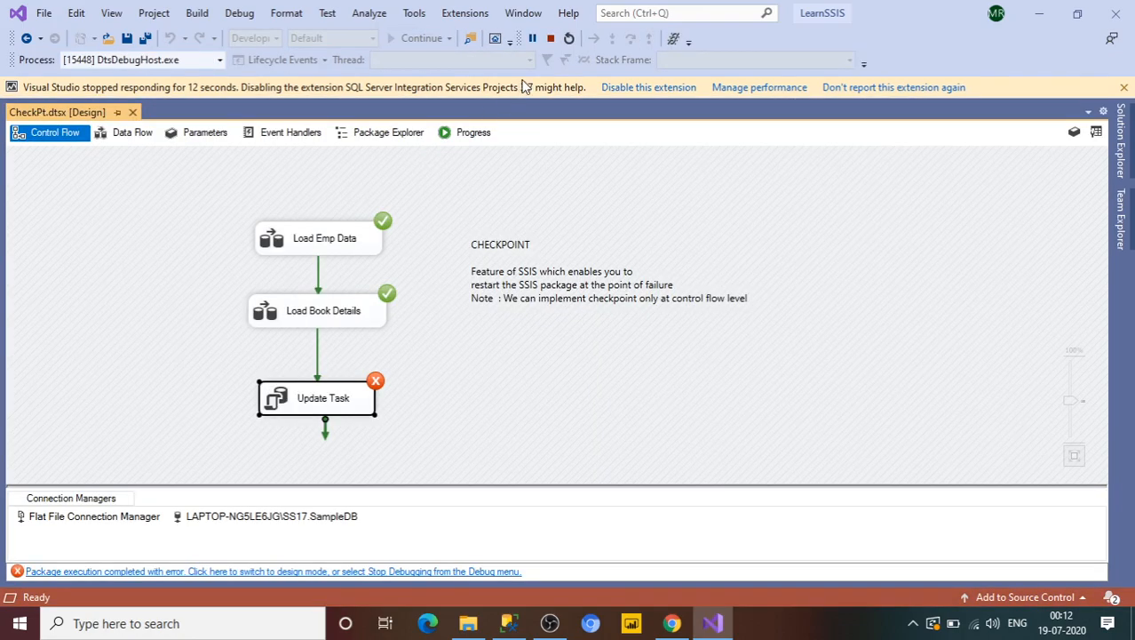
click(552, 39)
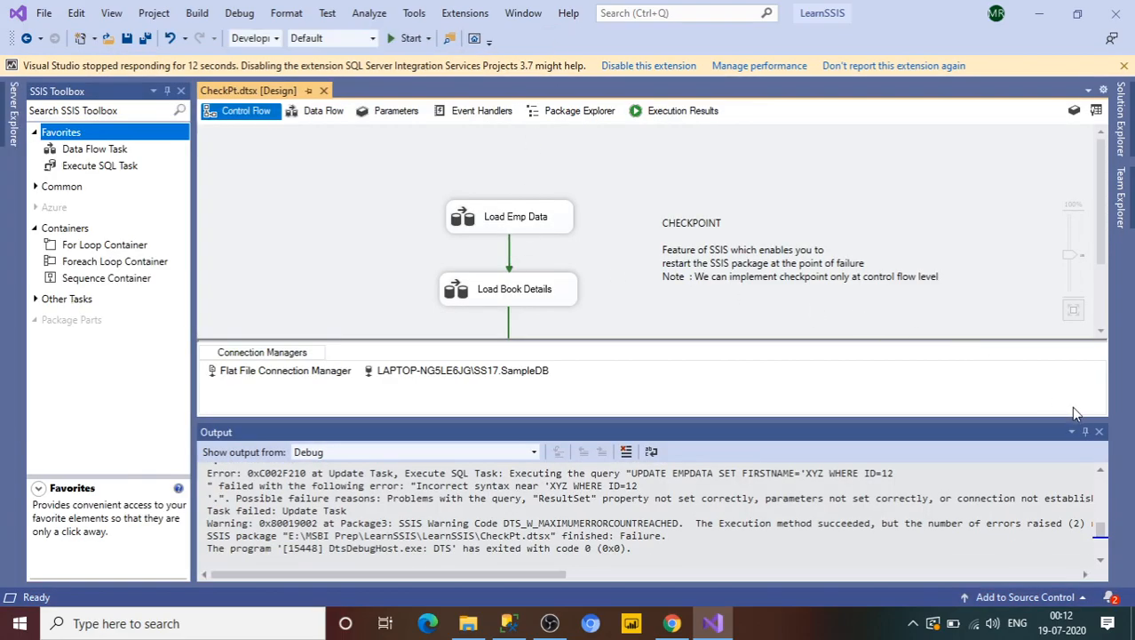
click(1099, 434)
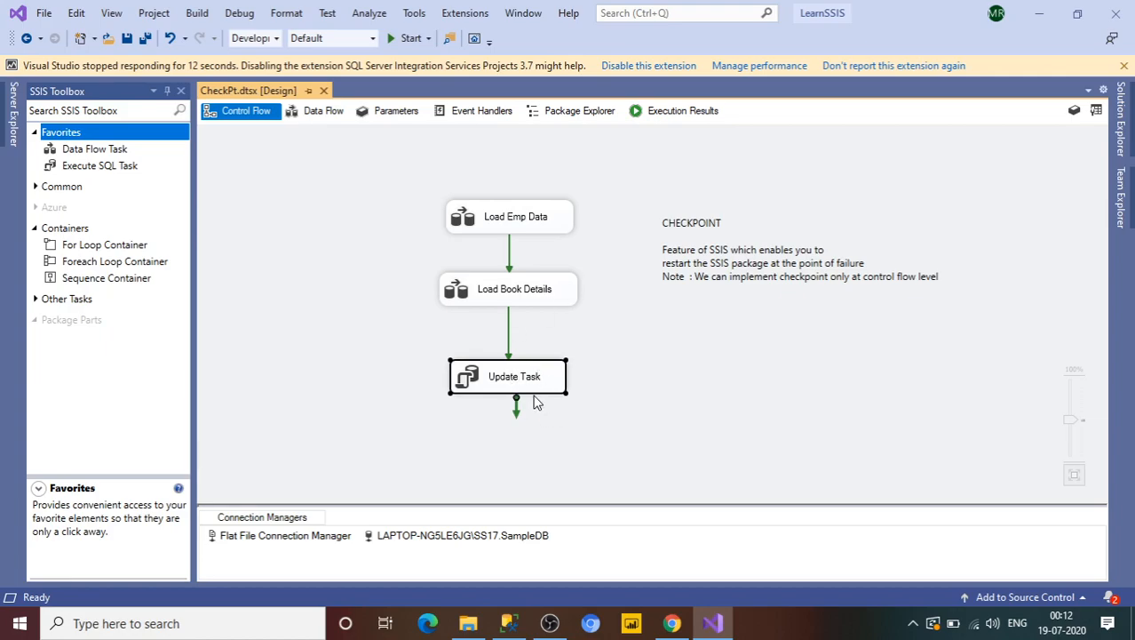
Step: Query EMPDATA and BookDetails in SQL Server Management Studio to check the rows loaded after truncation
key(alt+Tab)
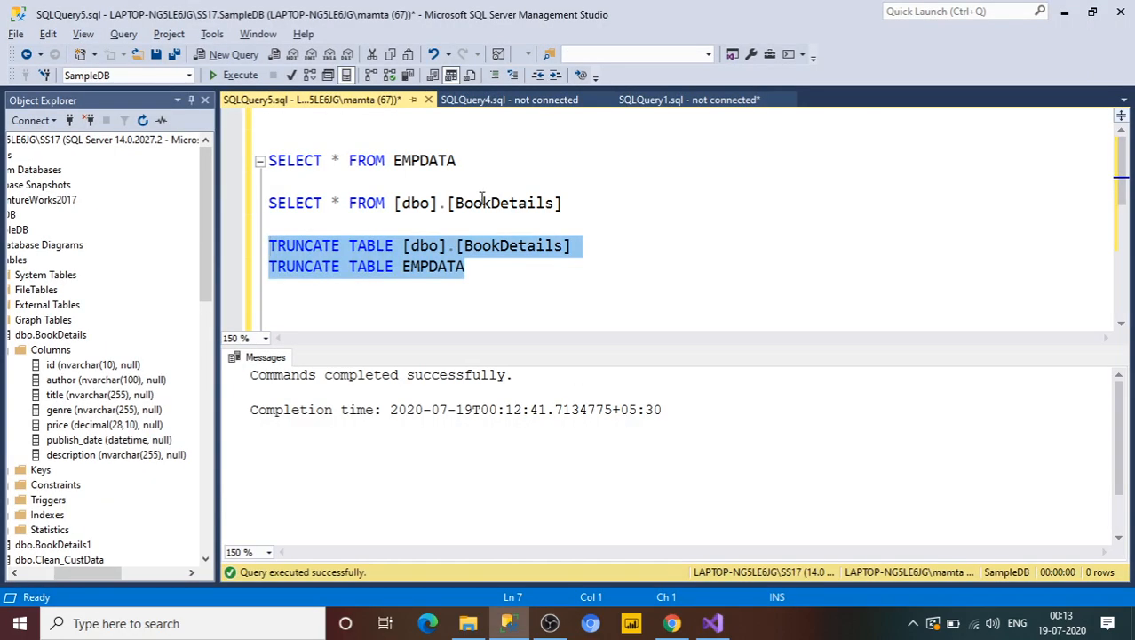
drag(571, 213, 269, 158)
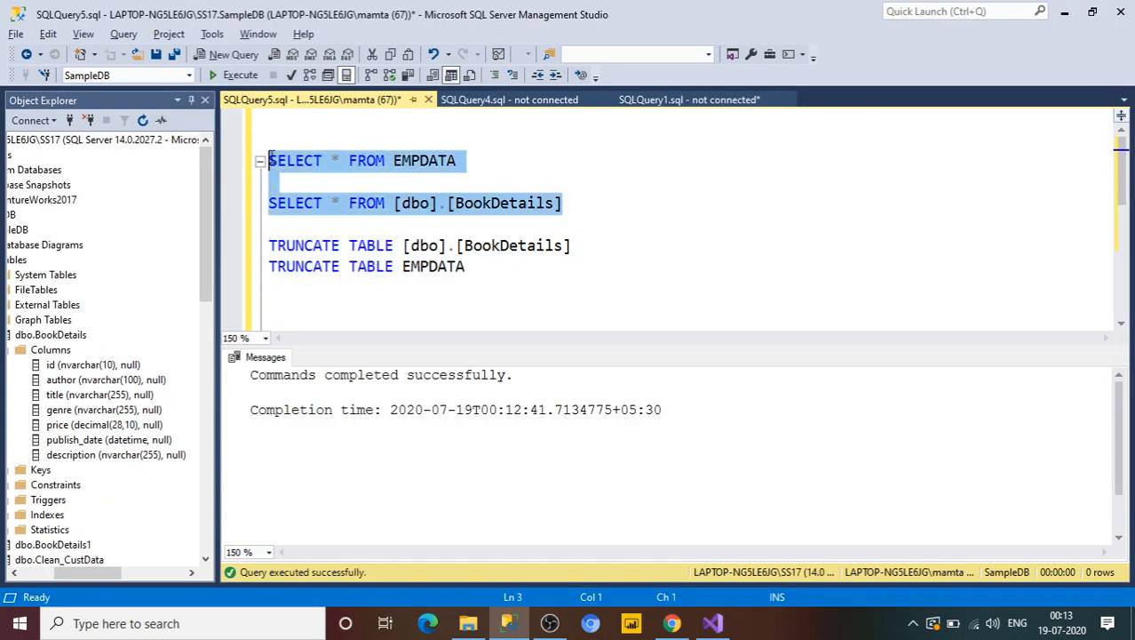
click(233, 76)
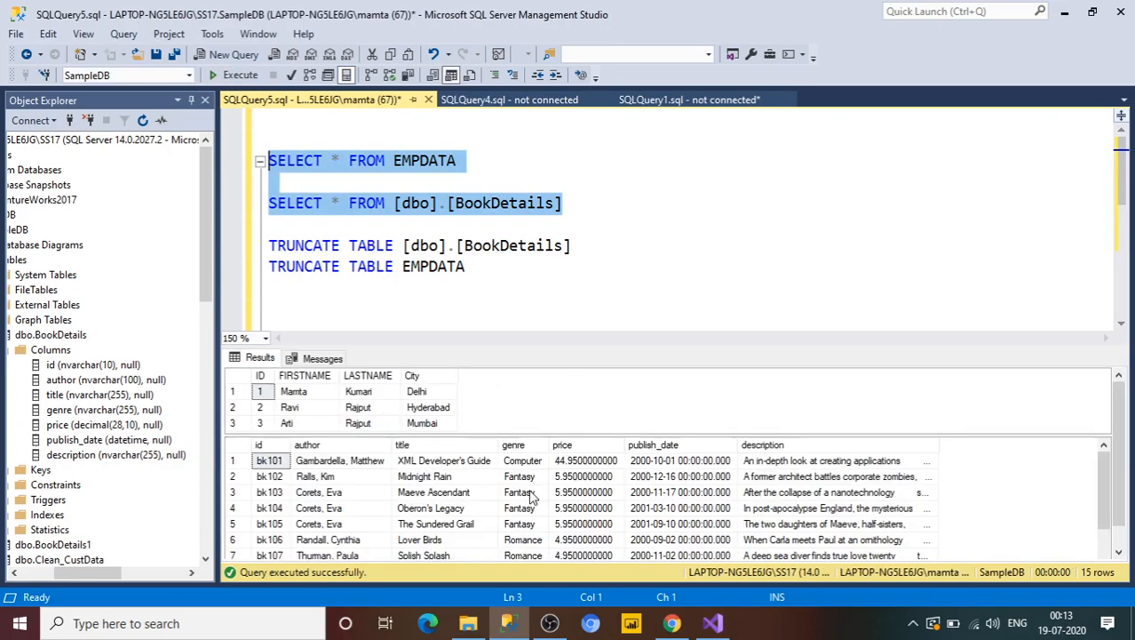
Step: Switch to Visual Studio and open the CheckPt package's properties at the Checkpoints section
key(alt+Tab)
click(694, 414)
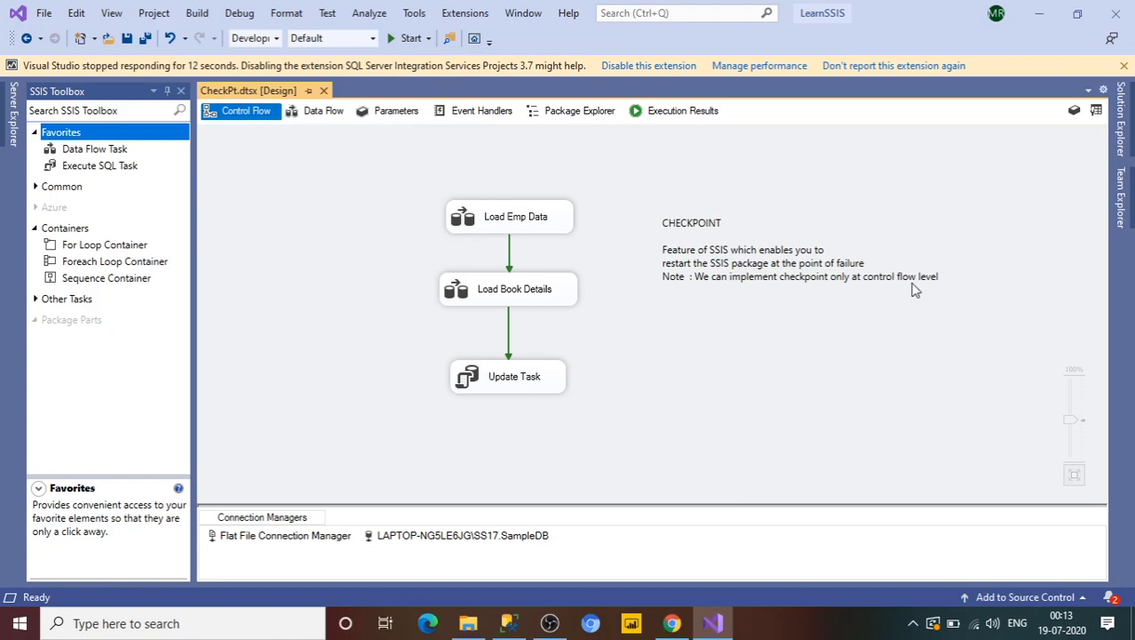
right_click(294, 232)
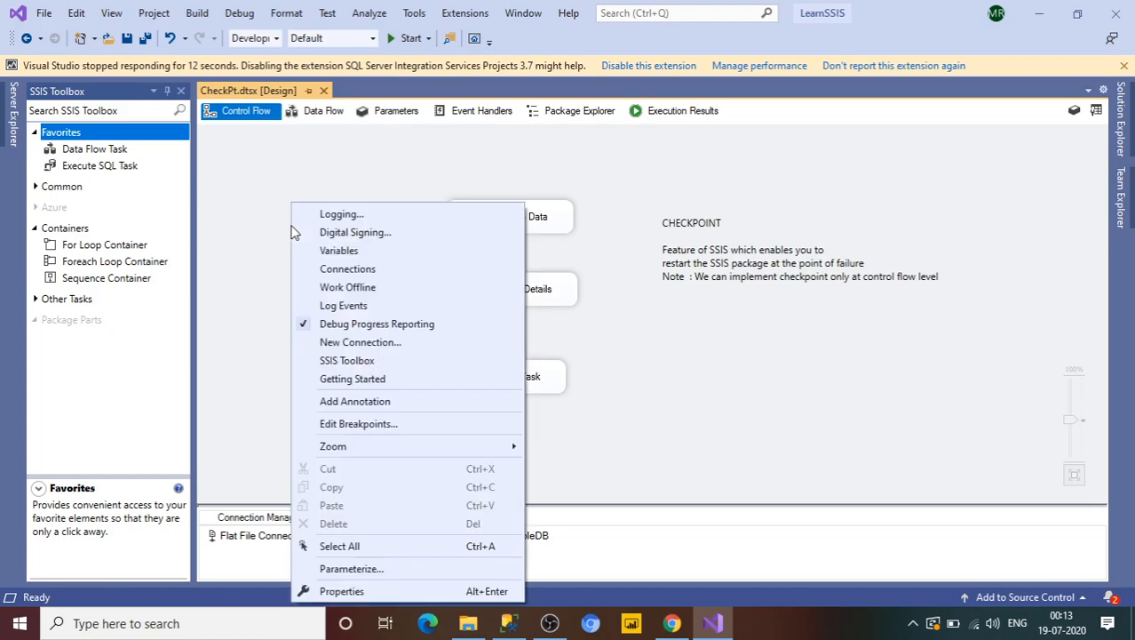
click(362, 590)
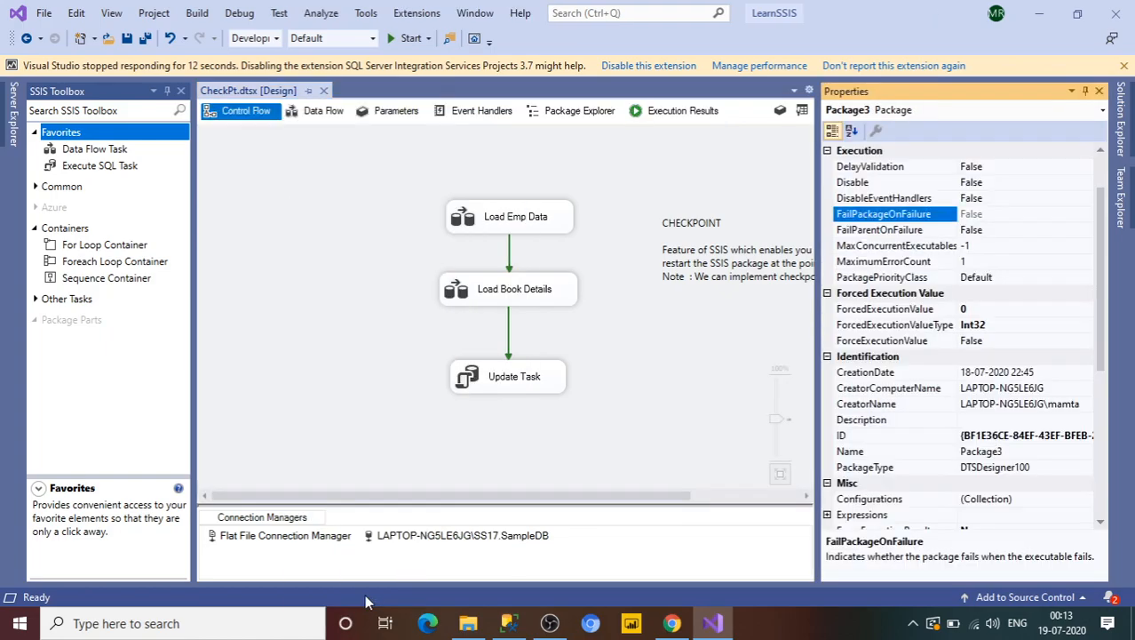
scroll(1106, 178, up, 2)
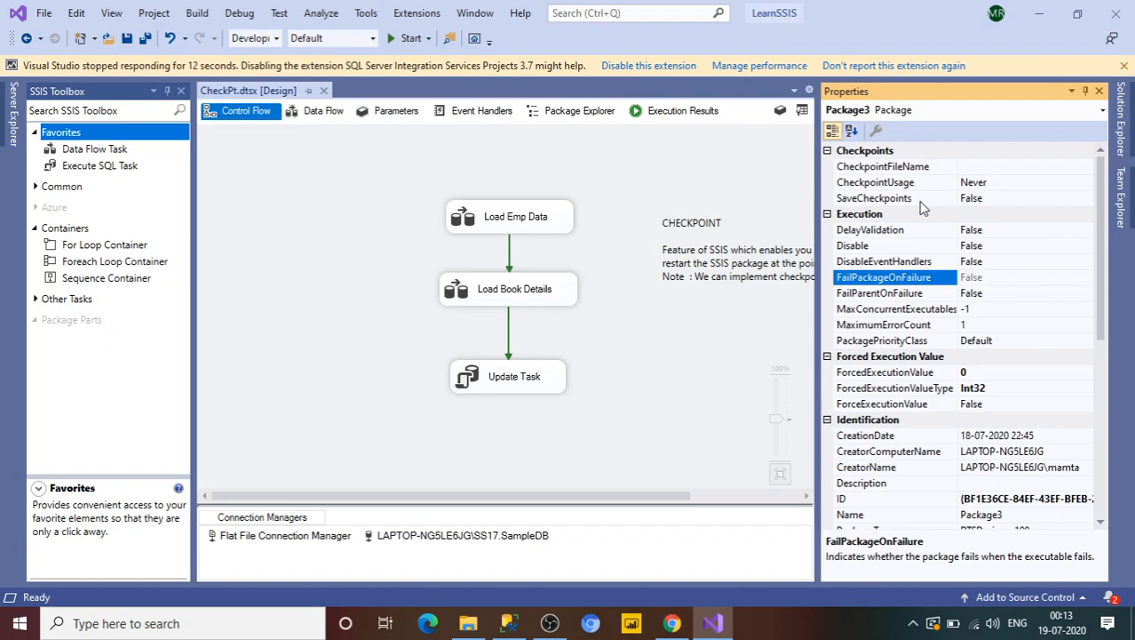
Step: Set the package's CheckpointFileName to a file named SampleCheckPointFile.xml in the SourceFileFolder directory
click(1013, 167)
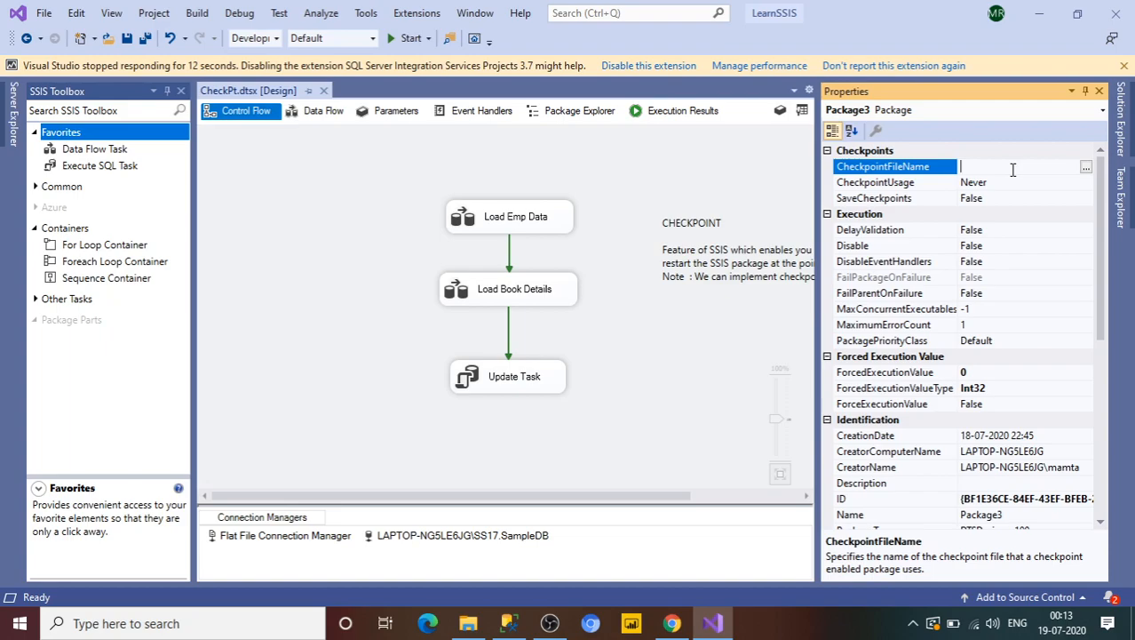
click(1085, 167)
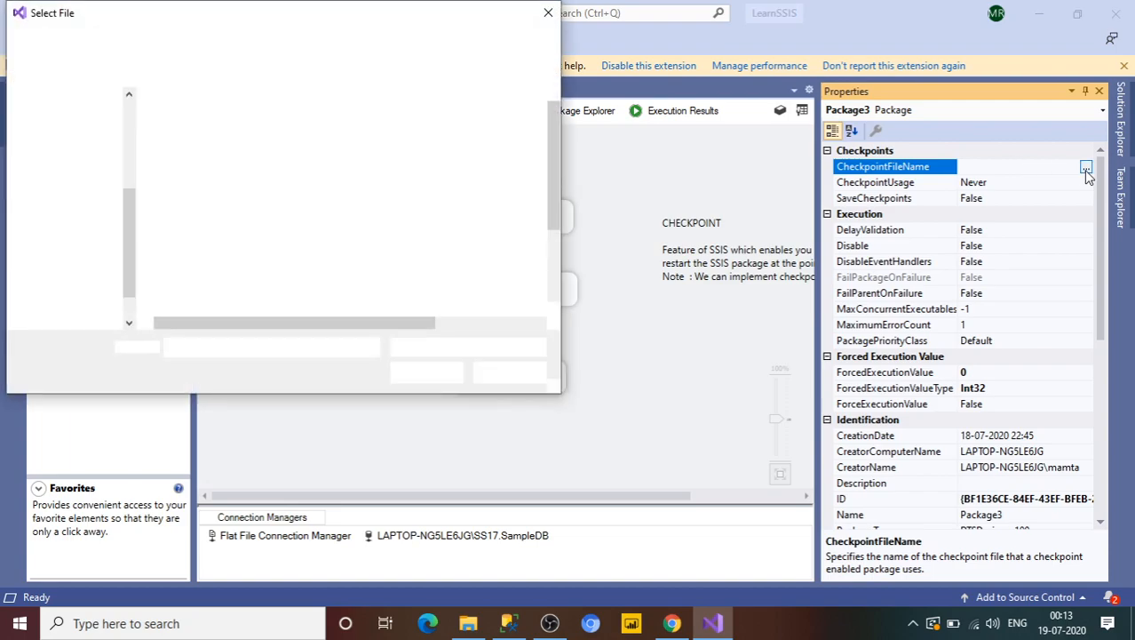
click(206, 175)
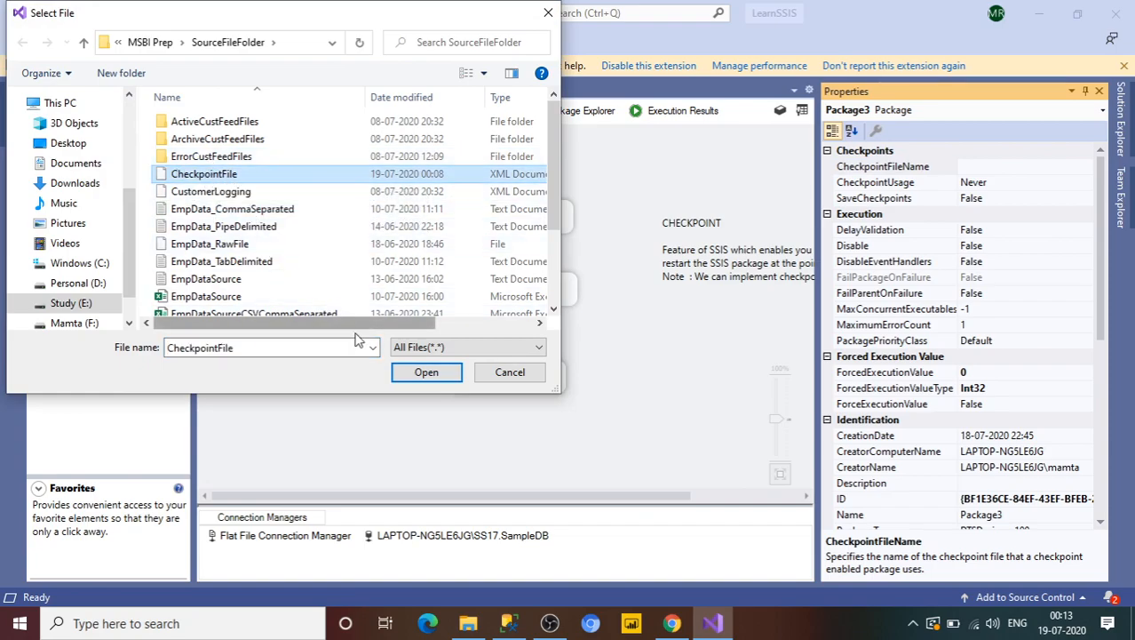
double_click(253, 347)
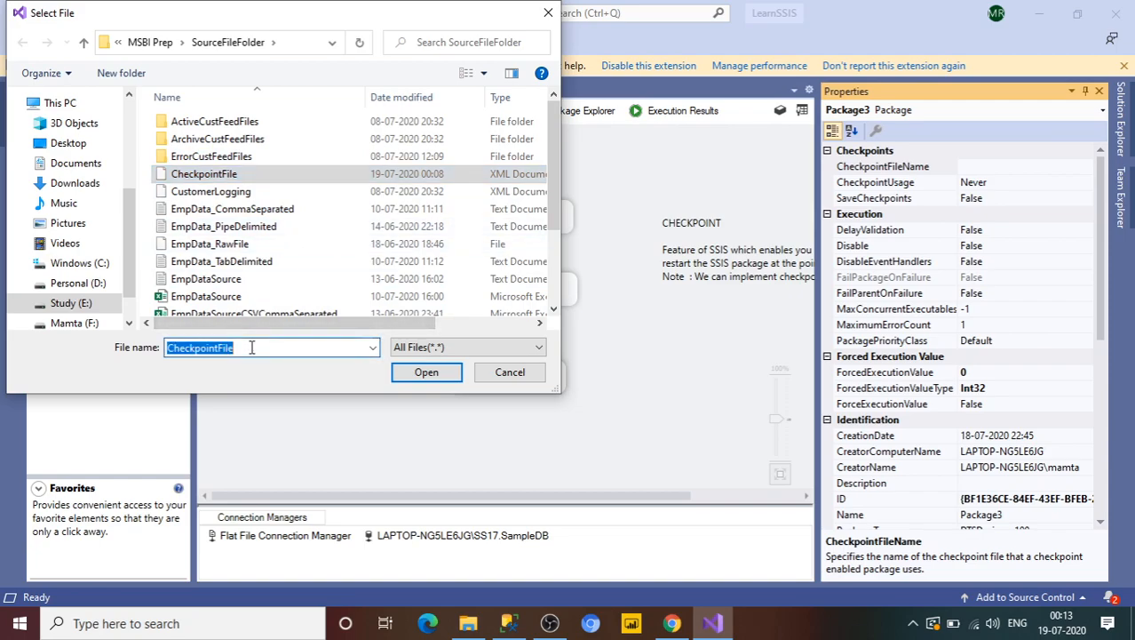
key(BackSpace)
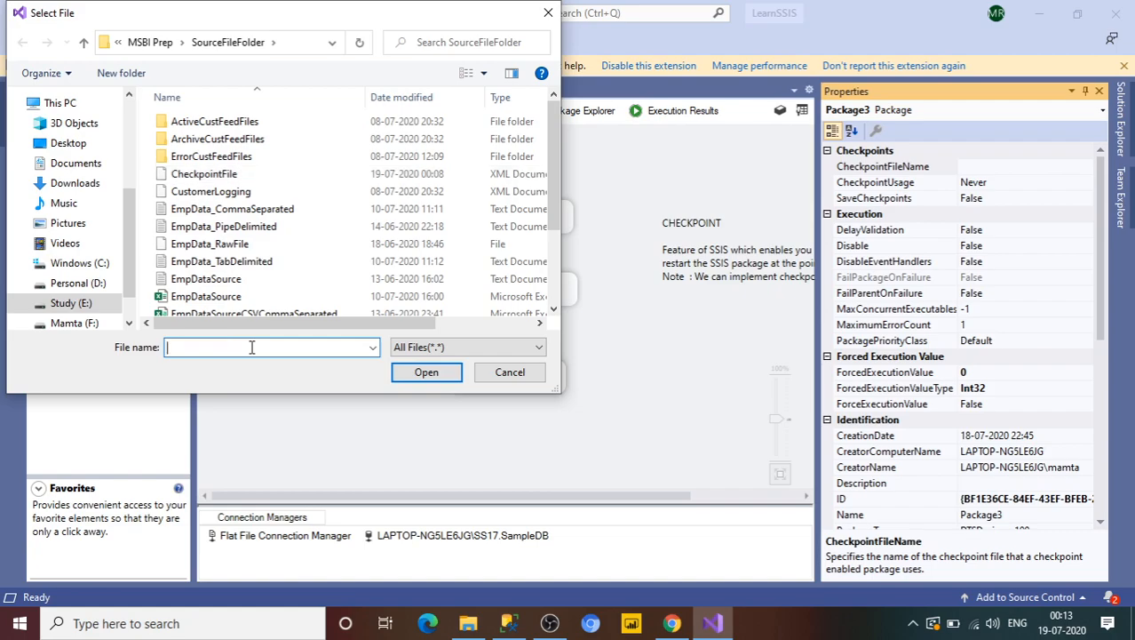
text(Sample)
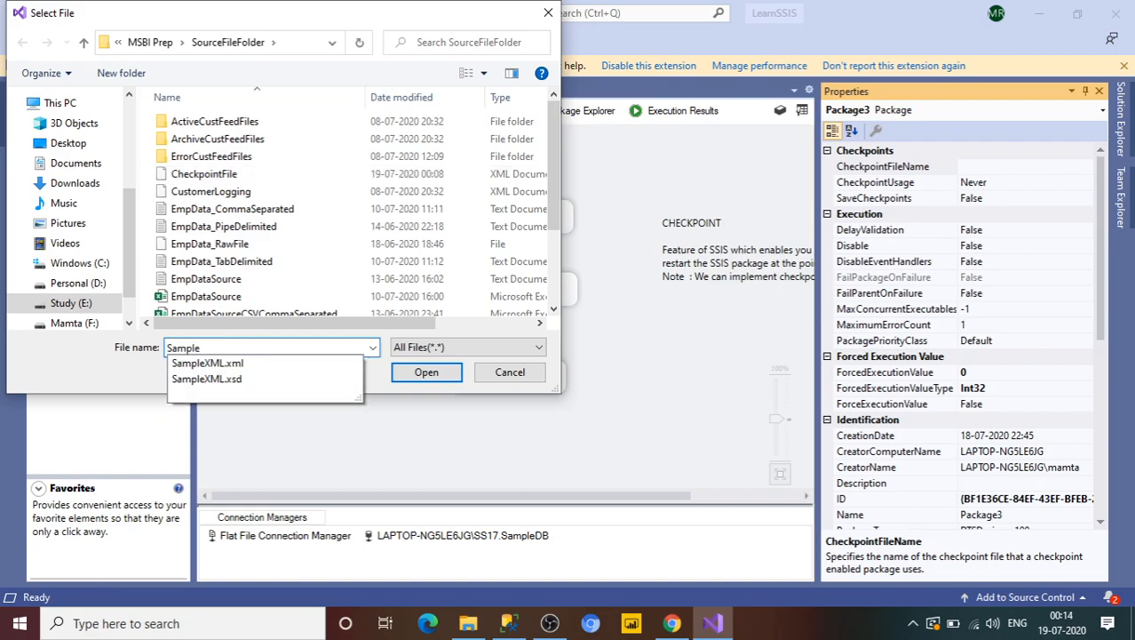
text(Check)
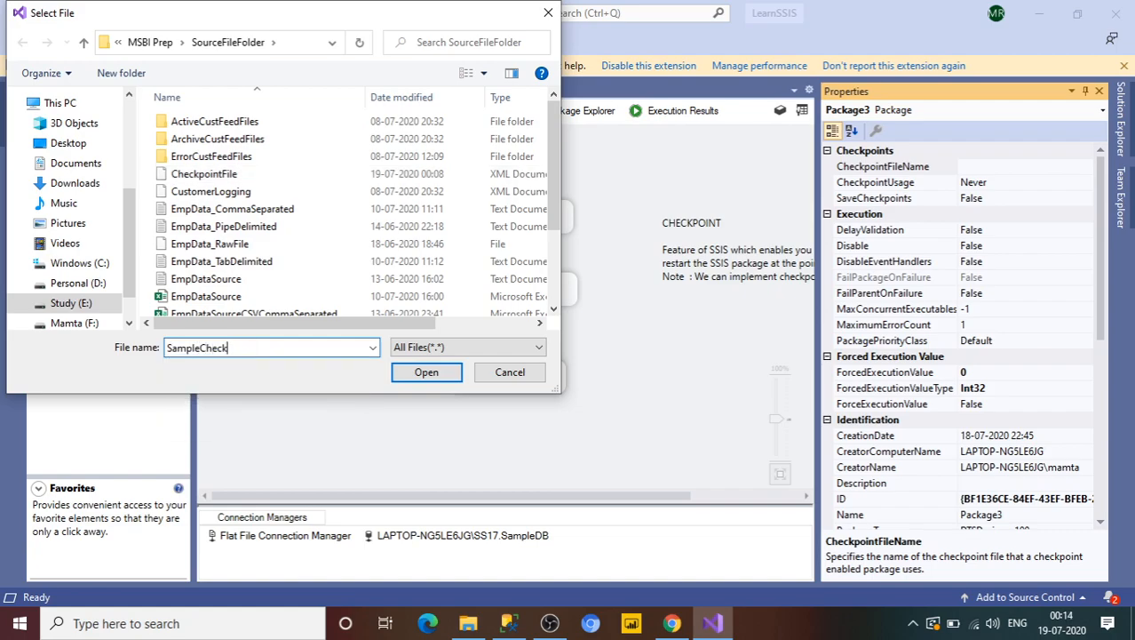
text(PointFile.xml)
click(406, 374)
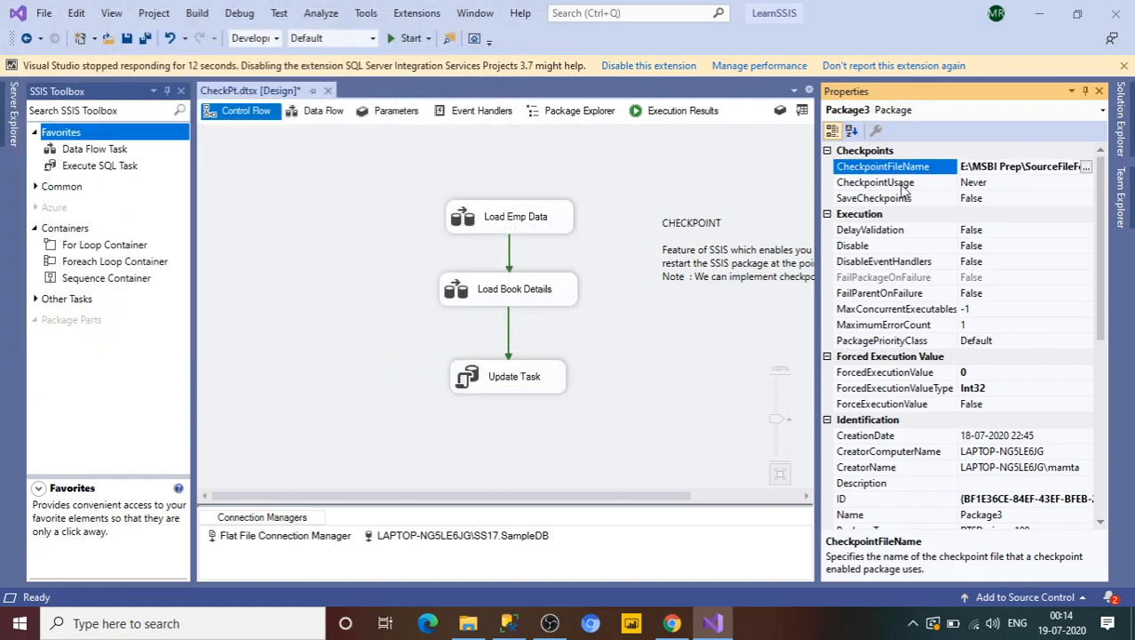
Step: Set the package's CheckpointUsage property to IfExists and switch it to Always
click(1038, 184)
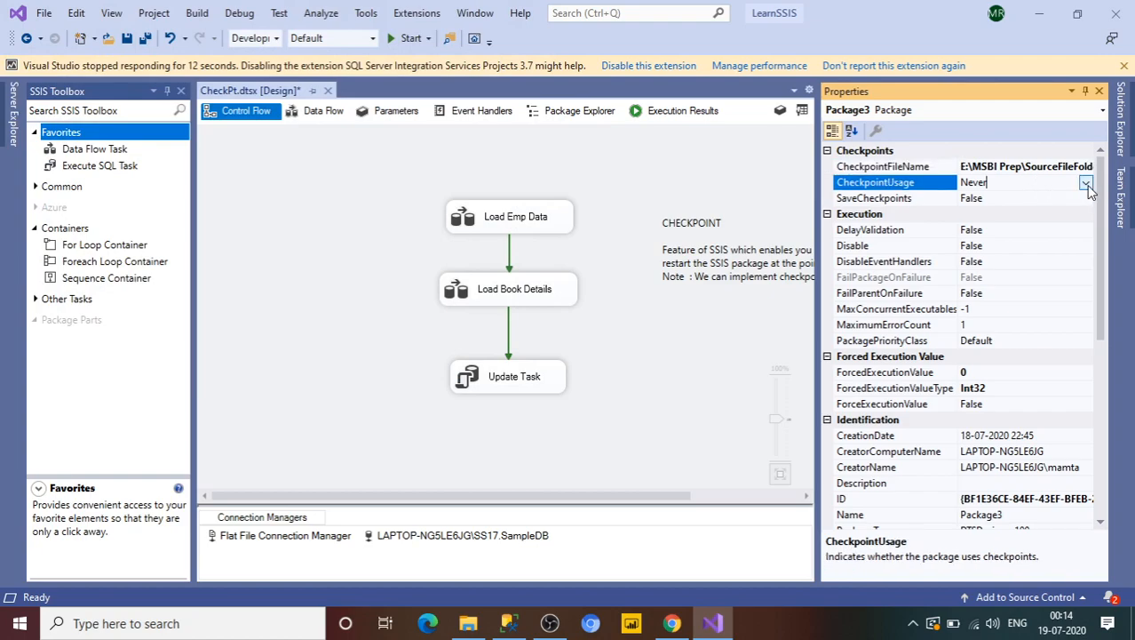
click(1085, 184)
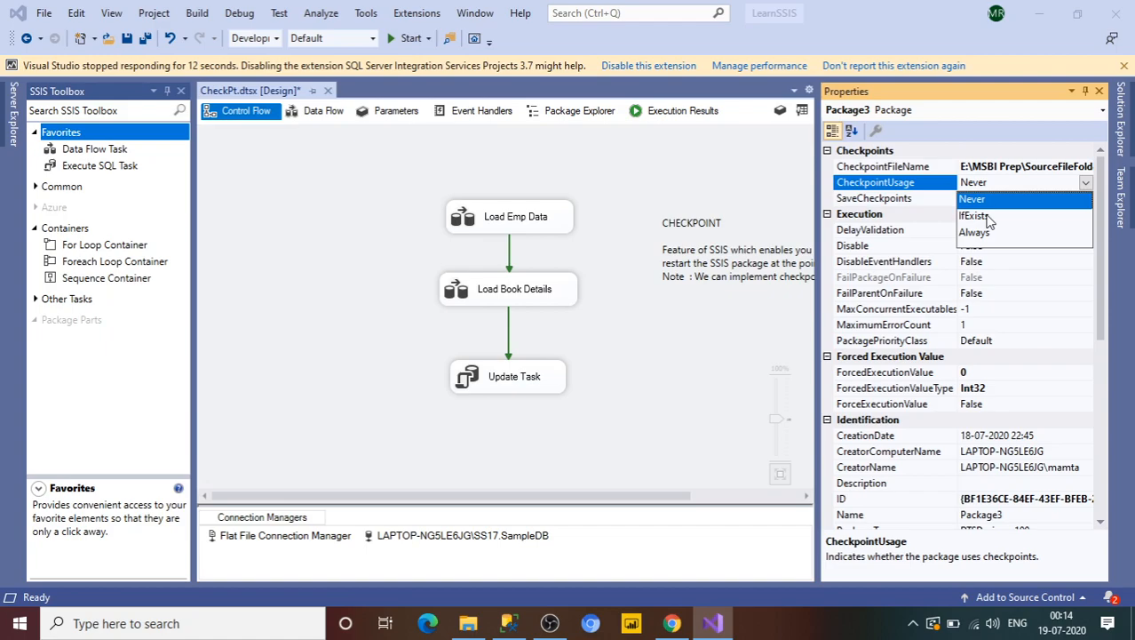
click(988, 218)
click(1086, 182)
click(976, 232)
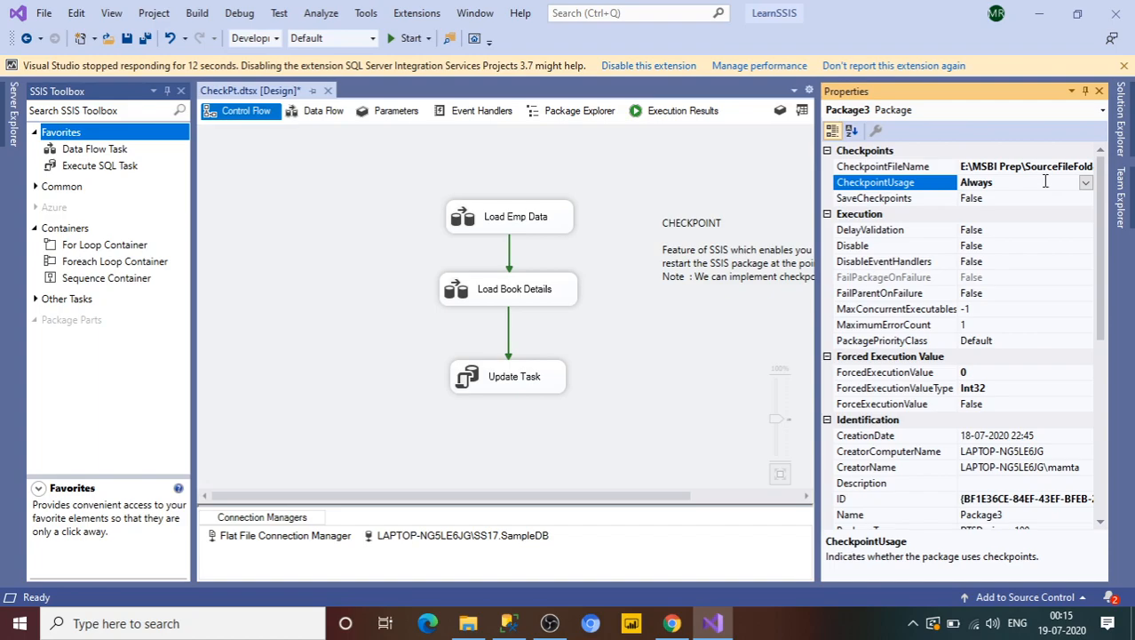
Step: Set the package's SaveCheckpoints property to True
click(1018, 199)
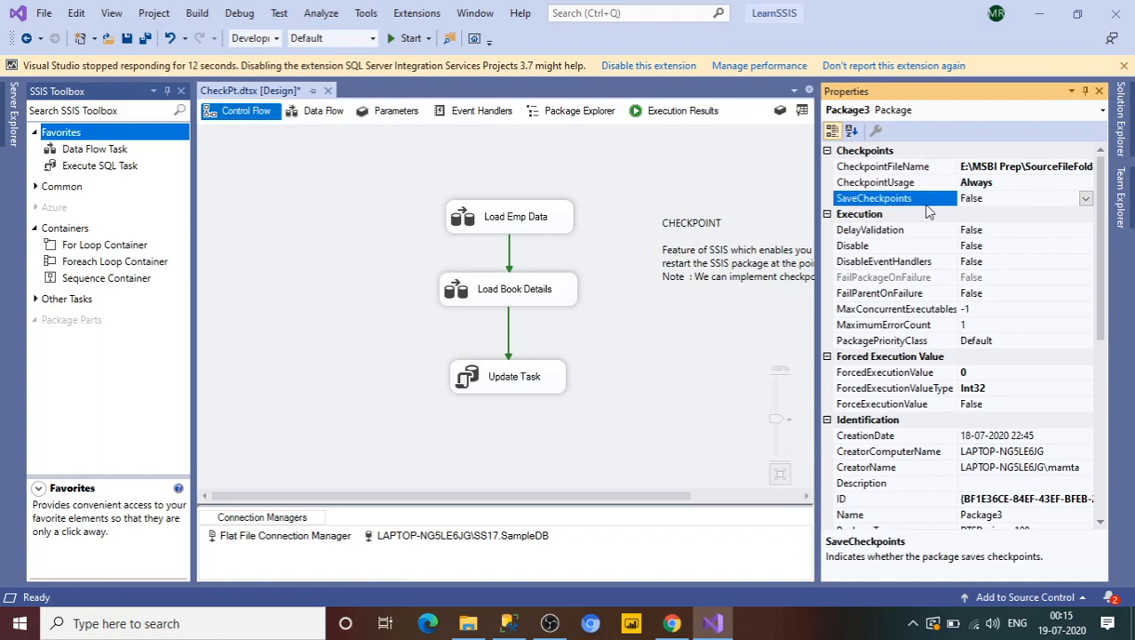
click(1085, 201)
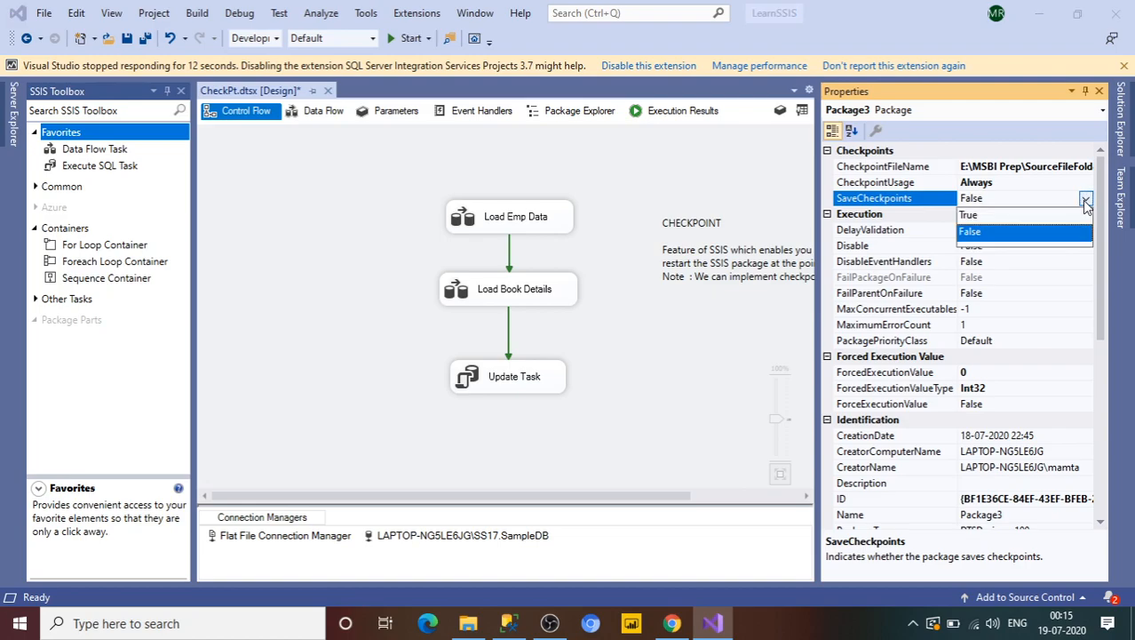
click(1028, 218)
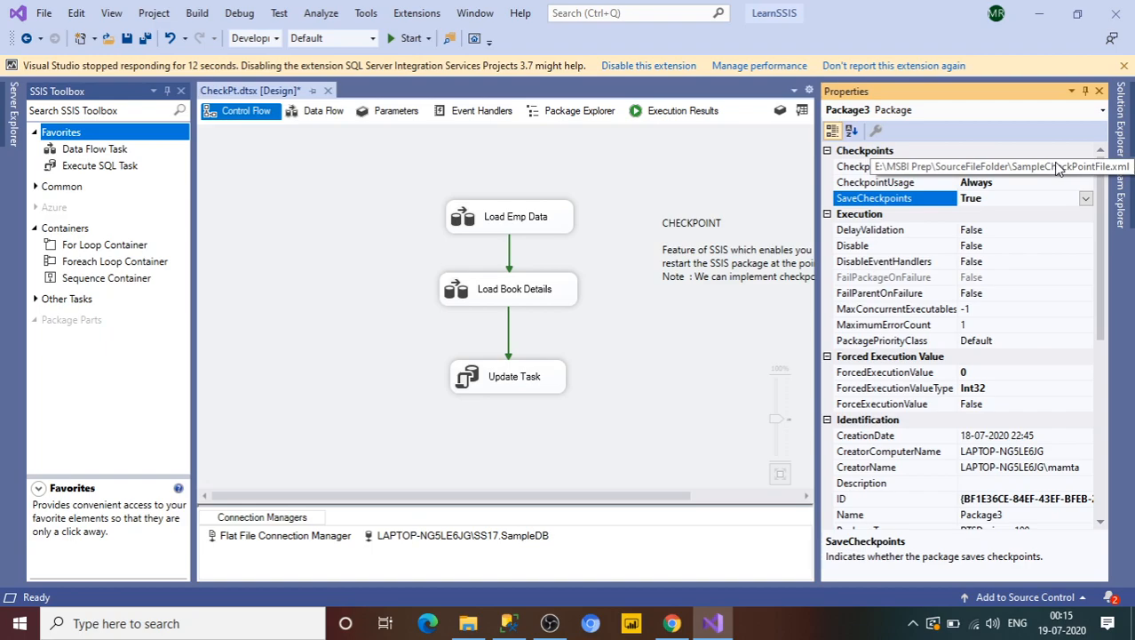
Step: Check in File Explorer whether SourceFileFolder contains SampleCheckPointFile.xml, and return to Visual Studio
click(469, 623)
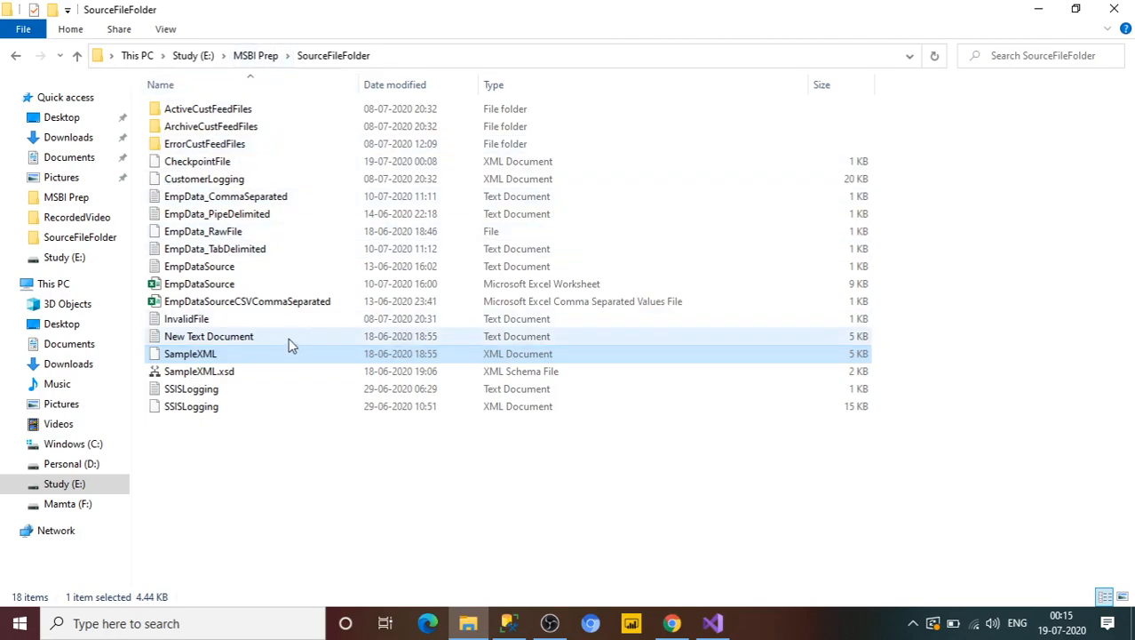
click(264, 444)
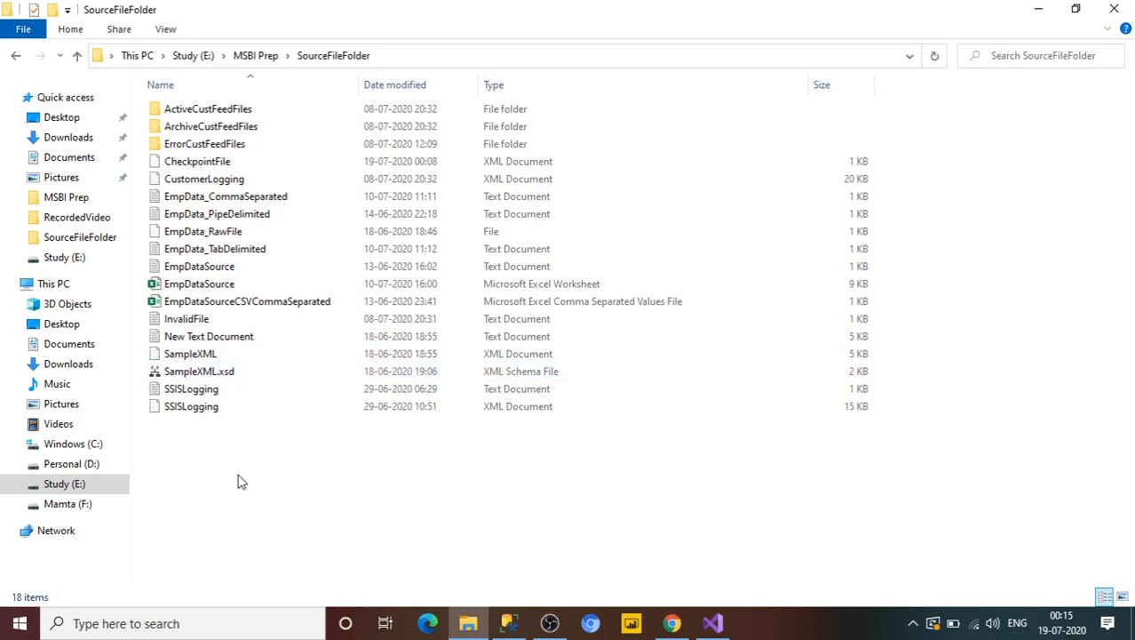
key(alt+Tab)
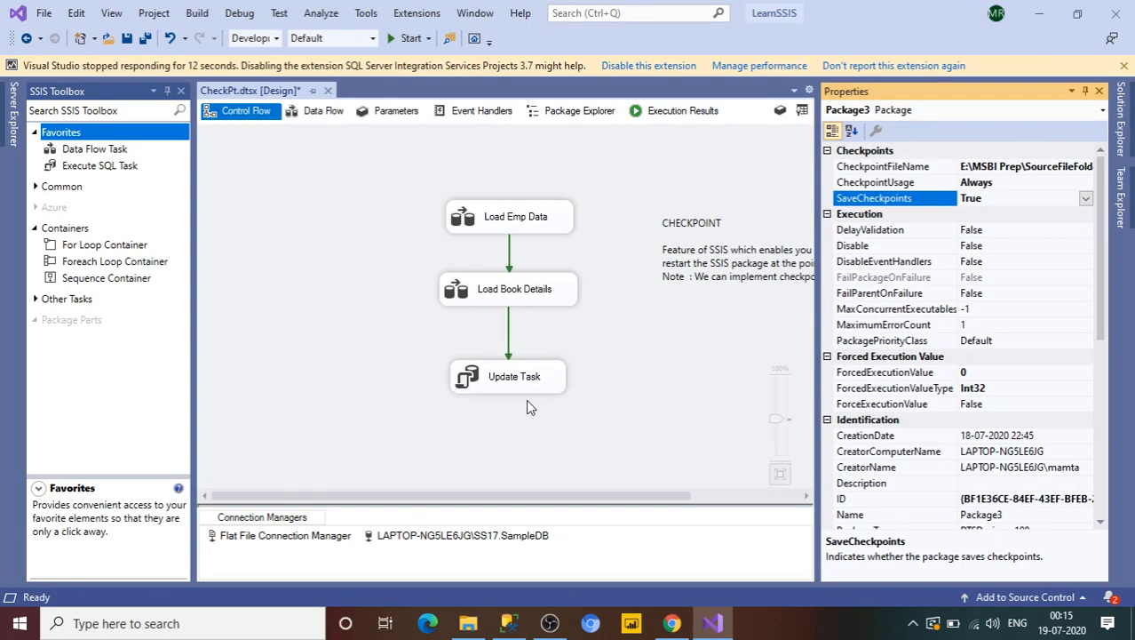
Step: Save and run the CheckPt package, and check SourceFileFolder in File Explorer for the checkpoint file before returning to Visual Studio
click(650, 411)
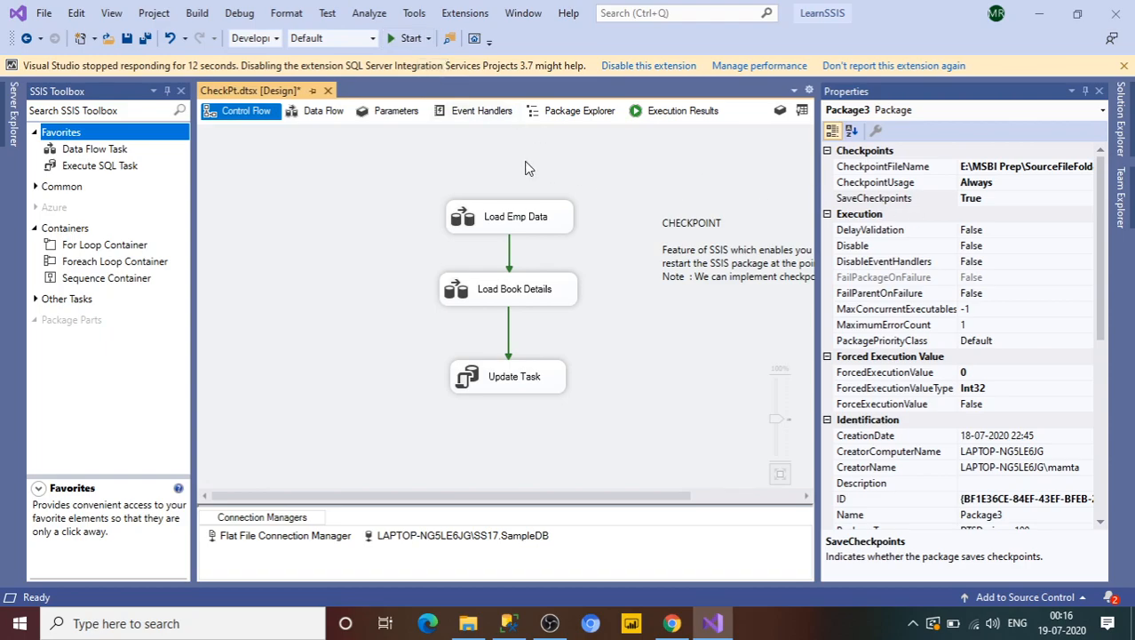
key(ctrl+s)
click(404, 38)
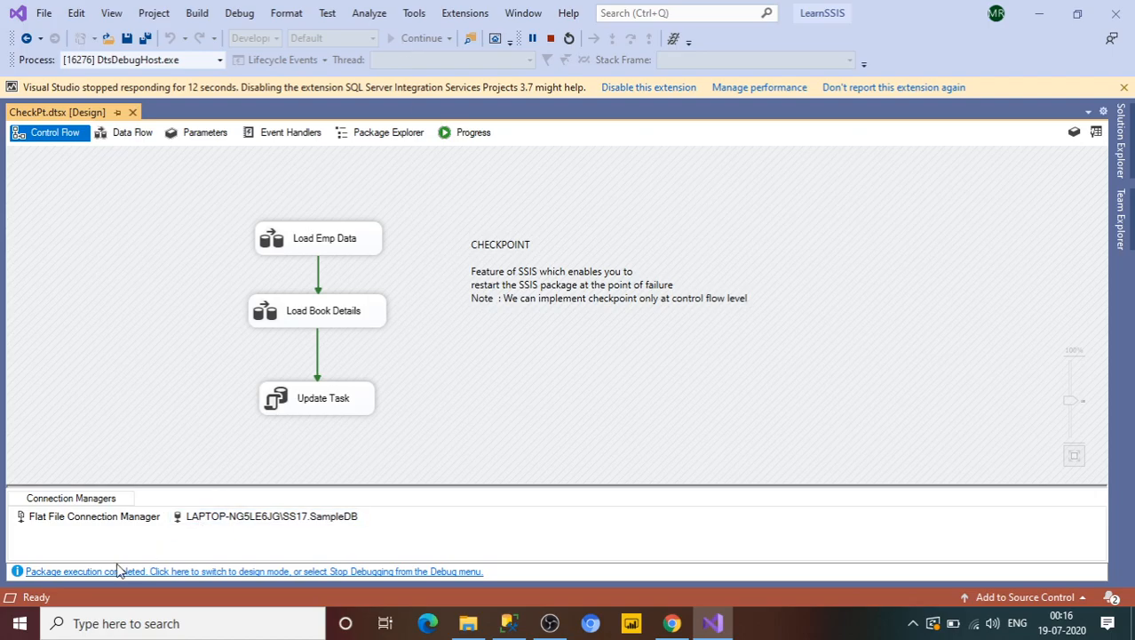
click(467, 625)
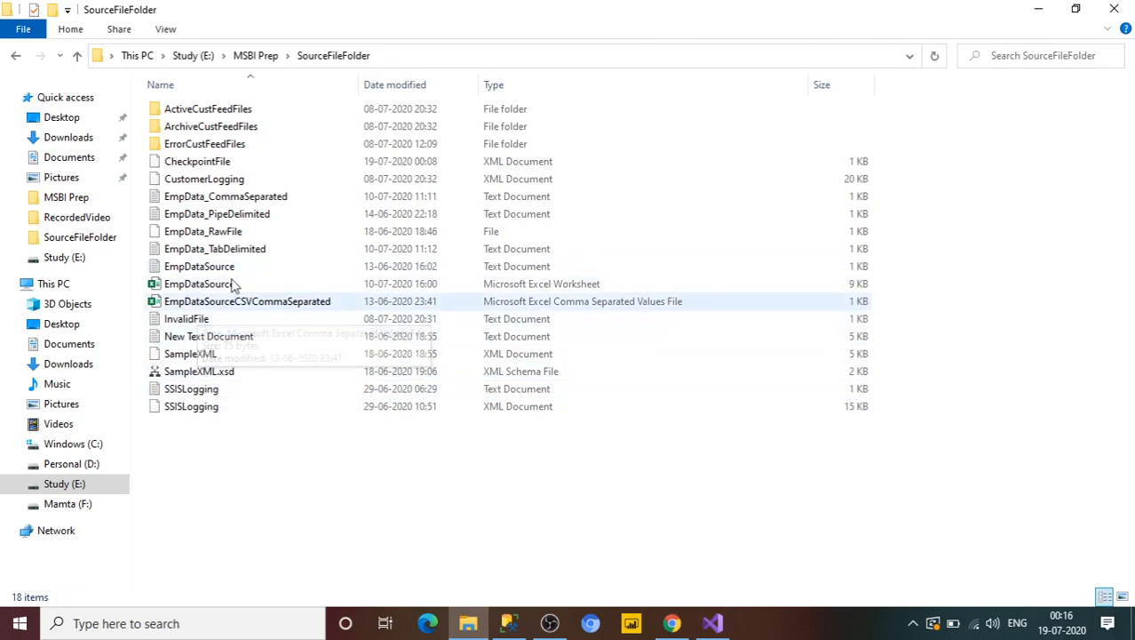
click(716, 626)
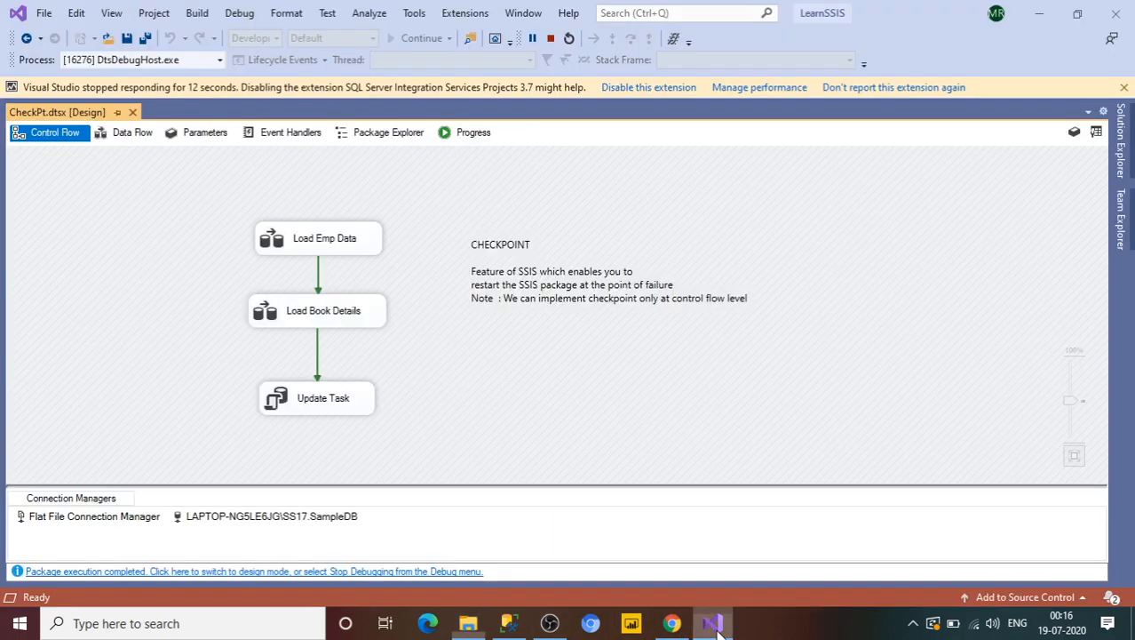
Step: Review the package's execution progress messages for the cause of the failure, and stop debugging
click(474, 135)
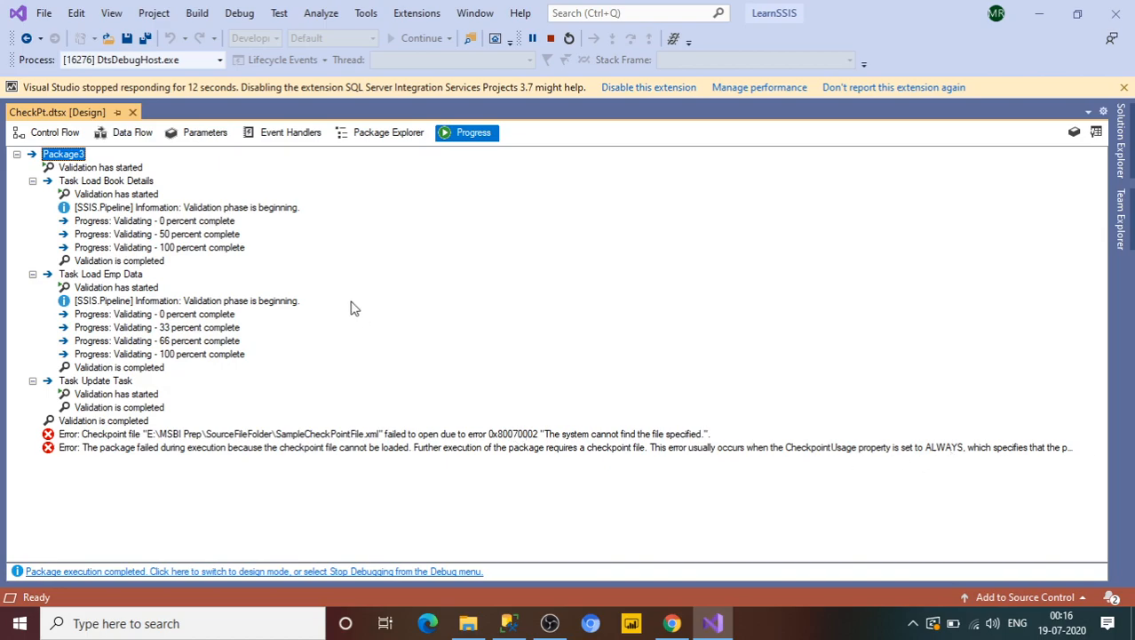
click(53, 135)
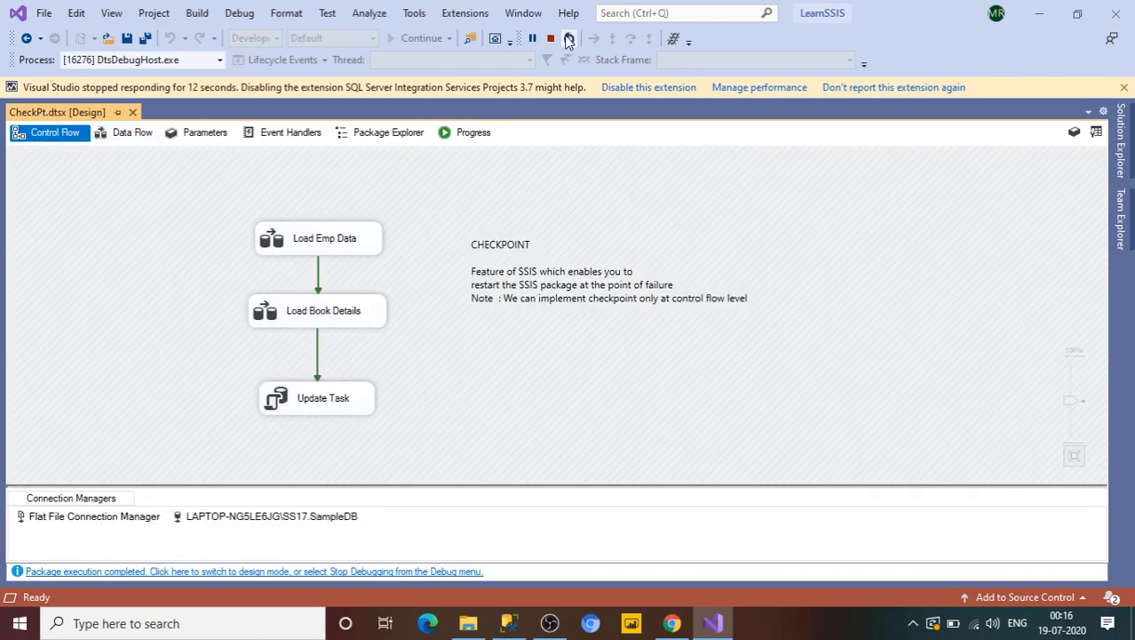
click(551, 38)
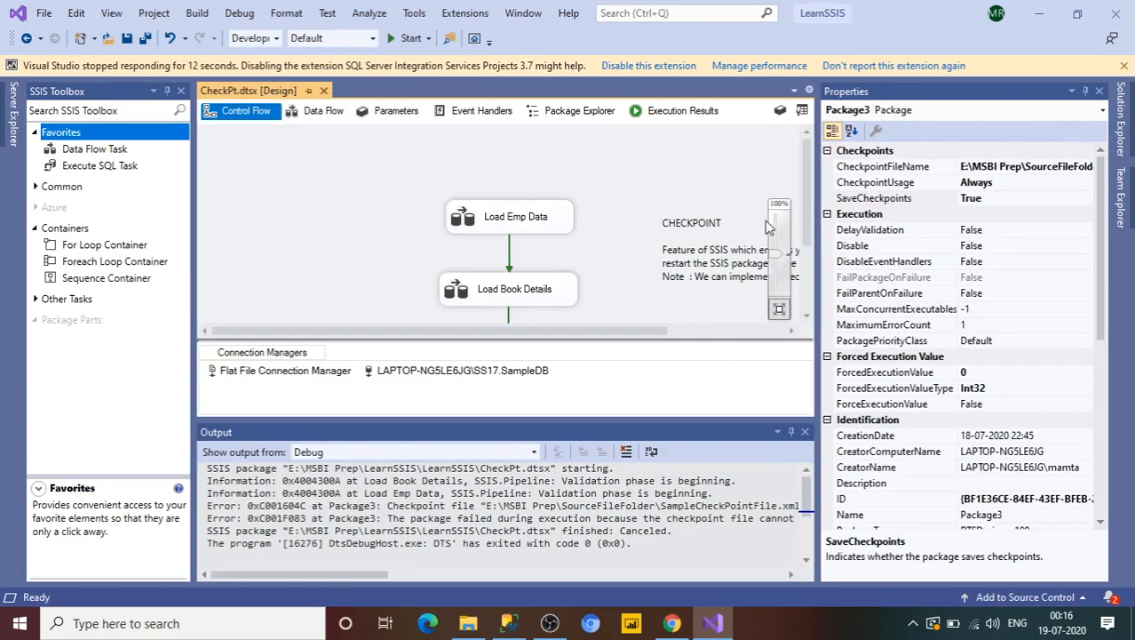
Step: Set the package's CheckpointUsage property to IfExists and save the package
double_click(1018, 183)
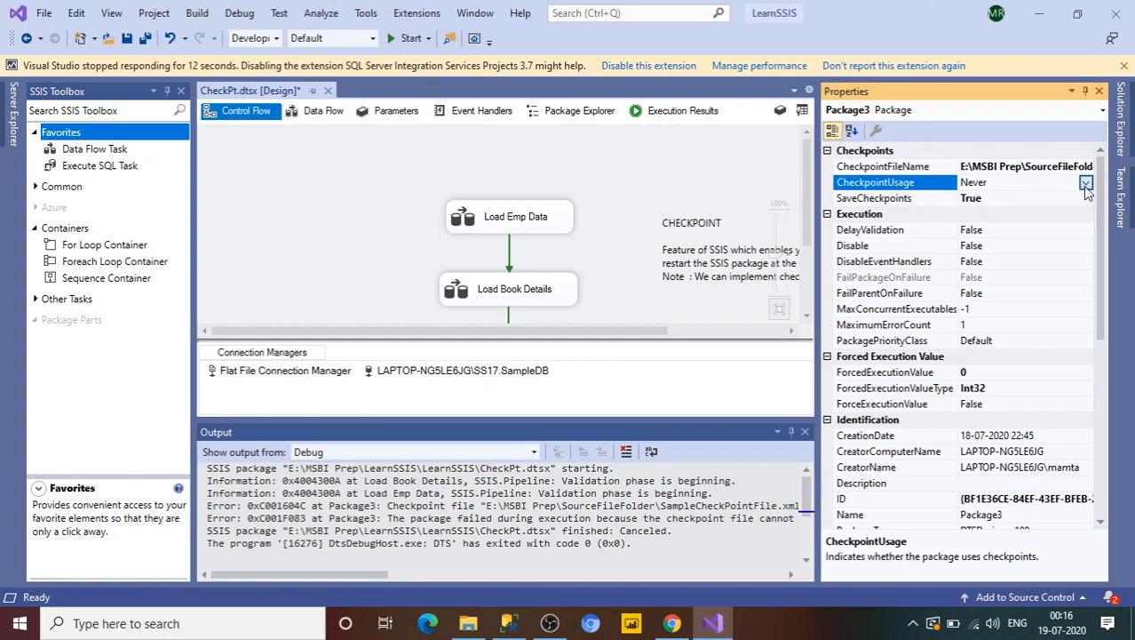
click(1085, 182)
click(993, 215)
key(ctrl+s)
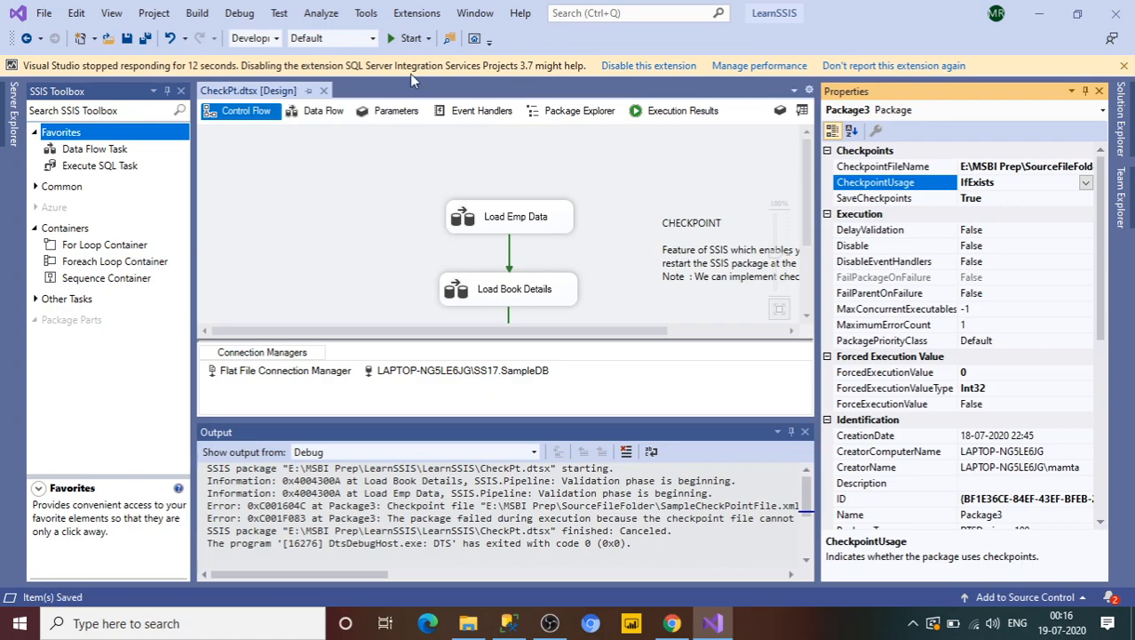
Step: Run the CheckPt package, look for the checkpoint file in SourceFileFolder sorted by type in File Explorer, and return to Visual Studio
click(402, 38)
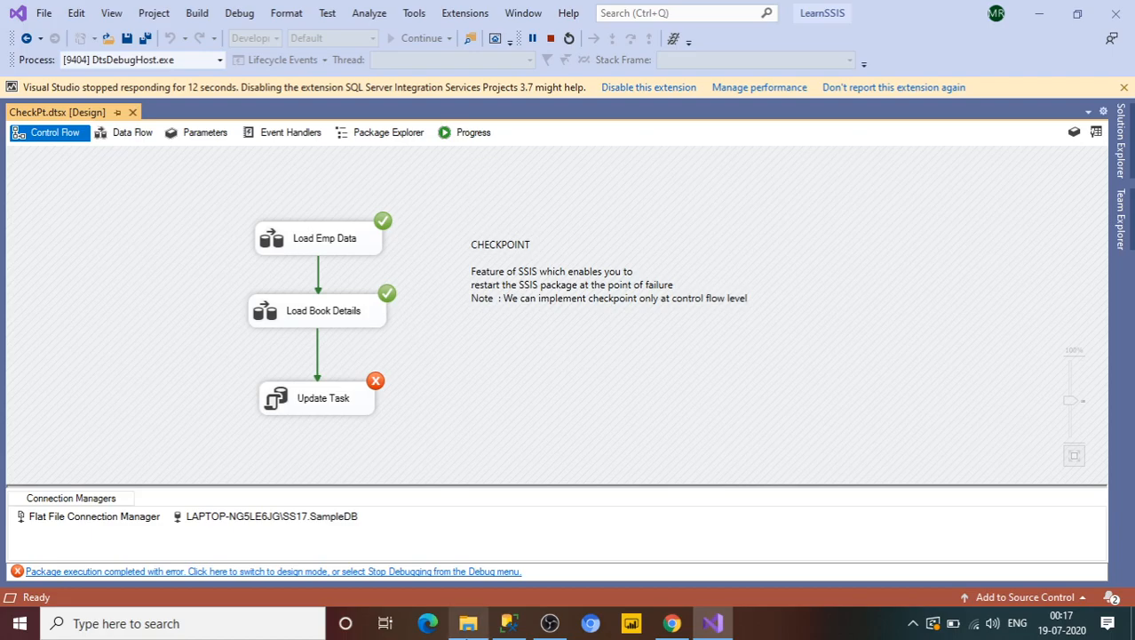
click(468, 623)
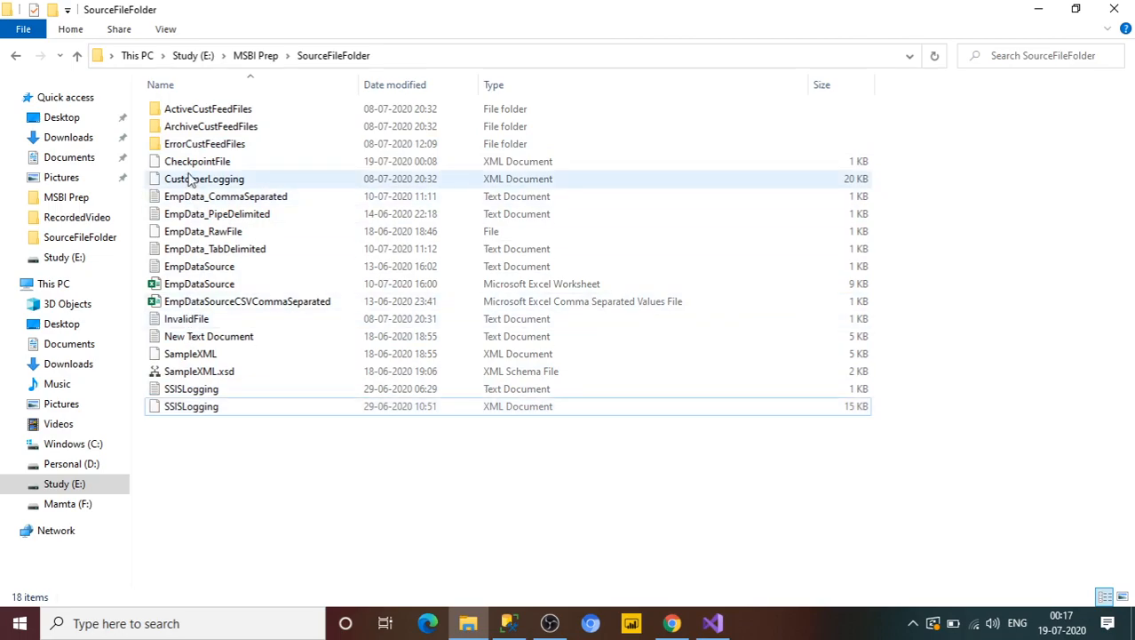
click(512, 89)
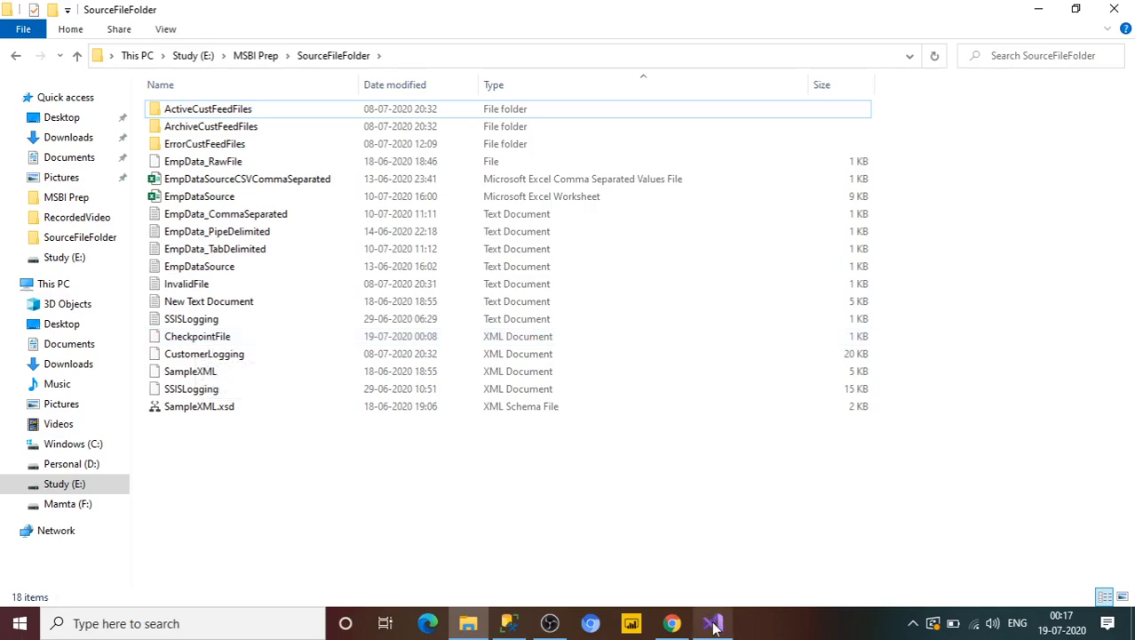
mouse_move(716, 627)
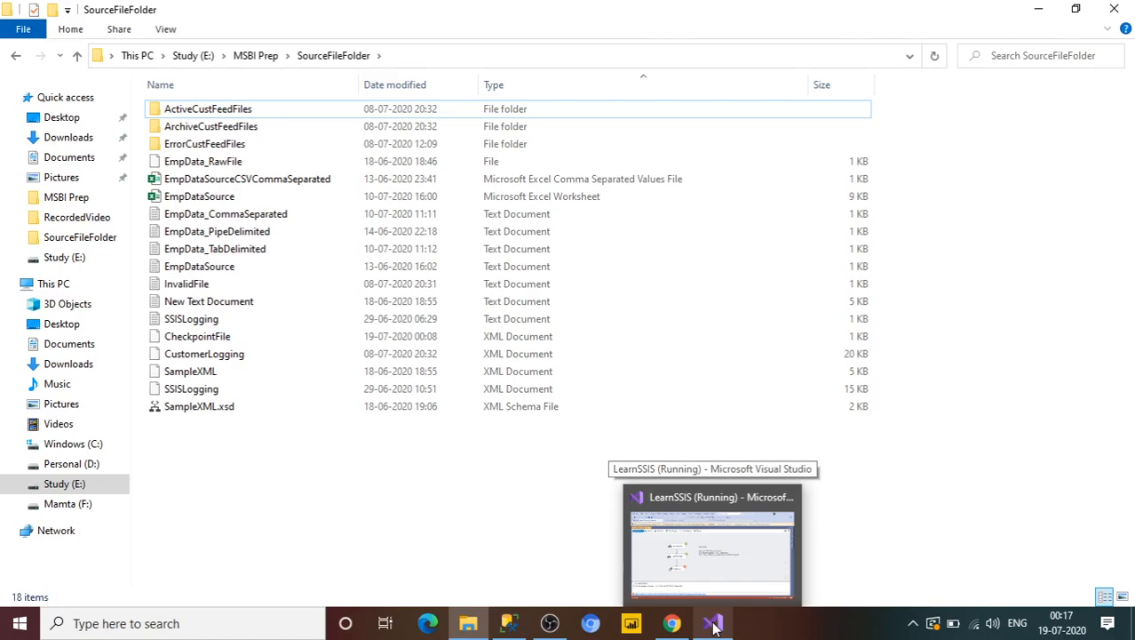
click(716, 627)
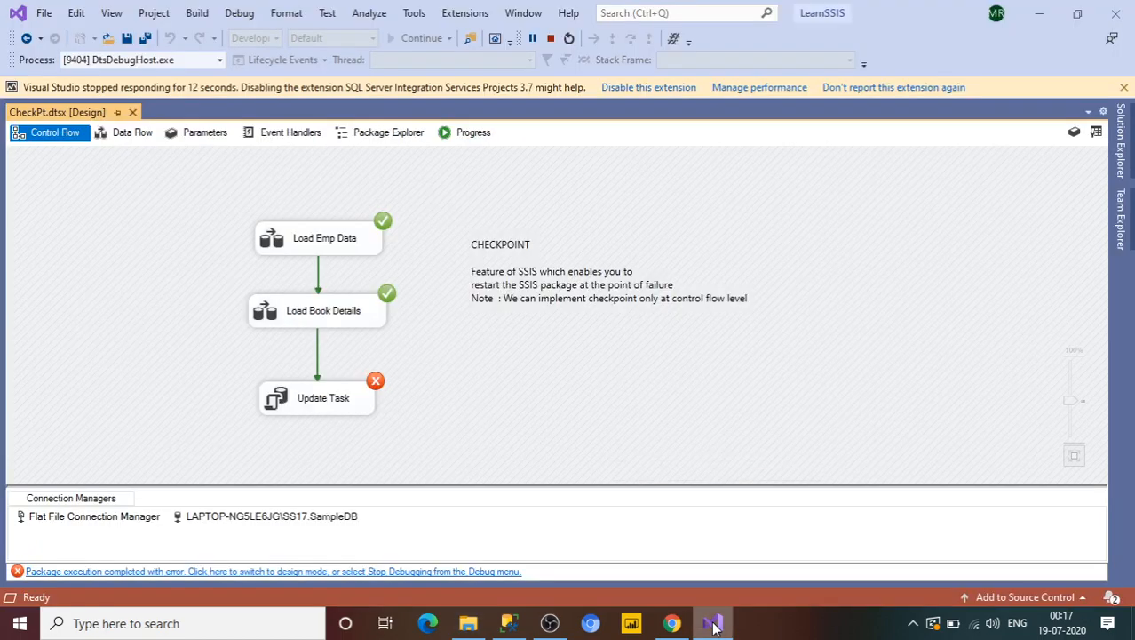
Step: Review the package's execution progress messages for the Update Task errors and checkpoint warnings, stop debugging and close the output pane
click(468, 134)
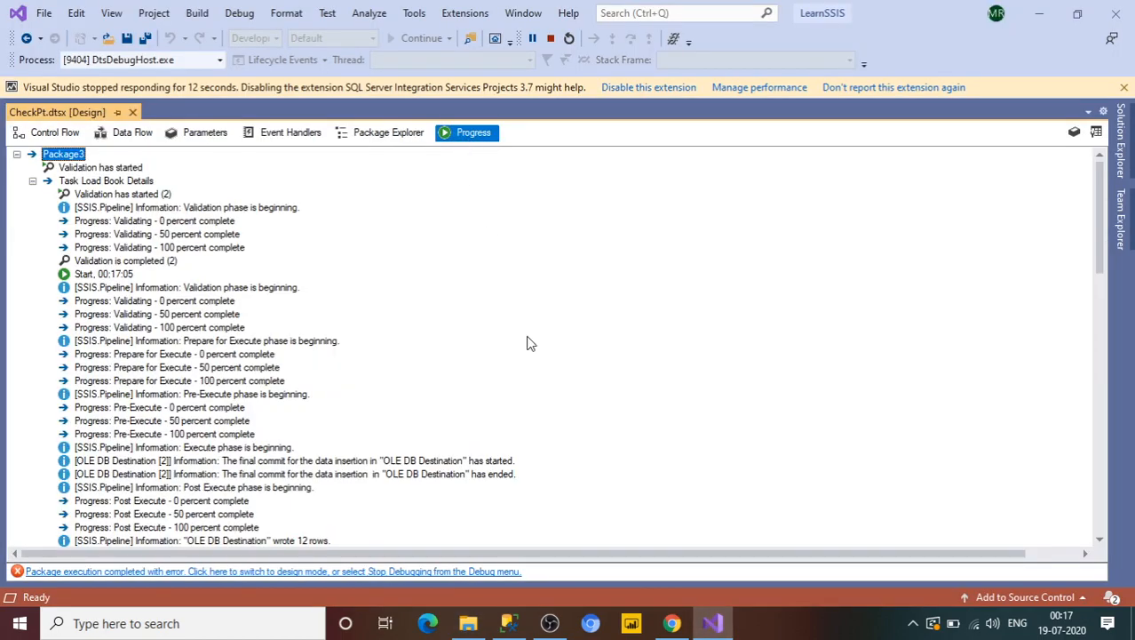
drag(1107, 258, 1107, 392)
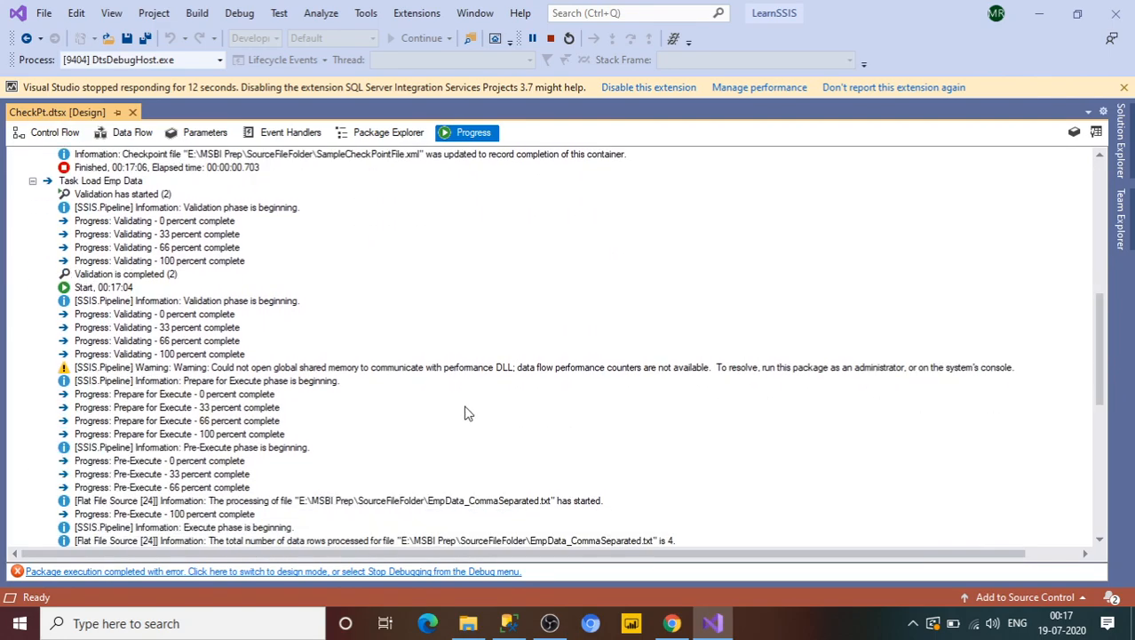
drag(1098, 388, 1104, 498)
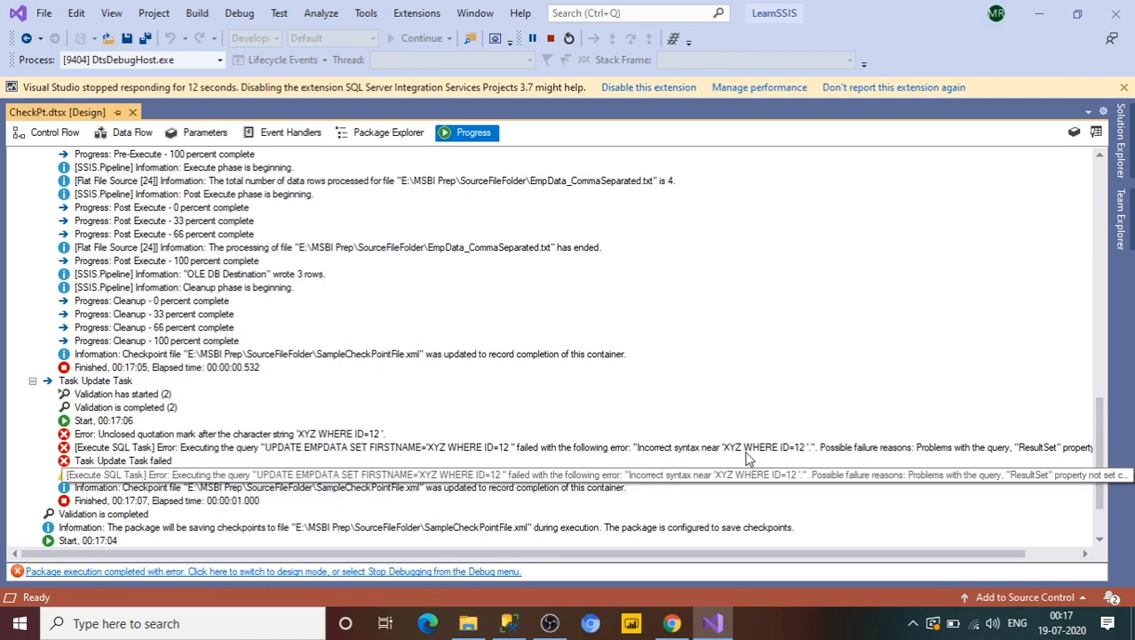
scroll(702, 458, down, 2)
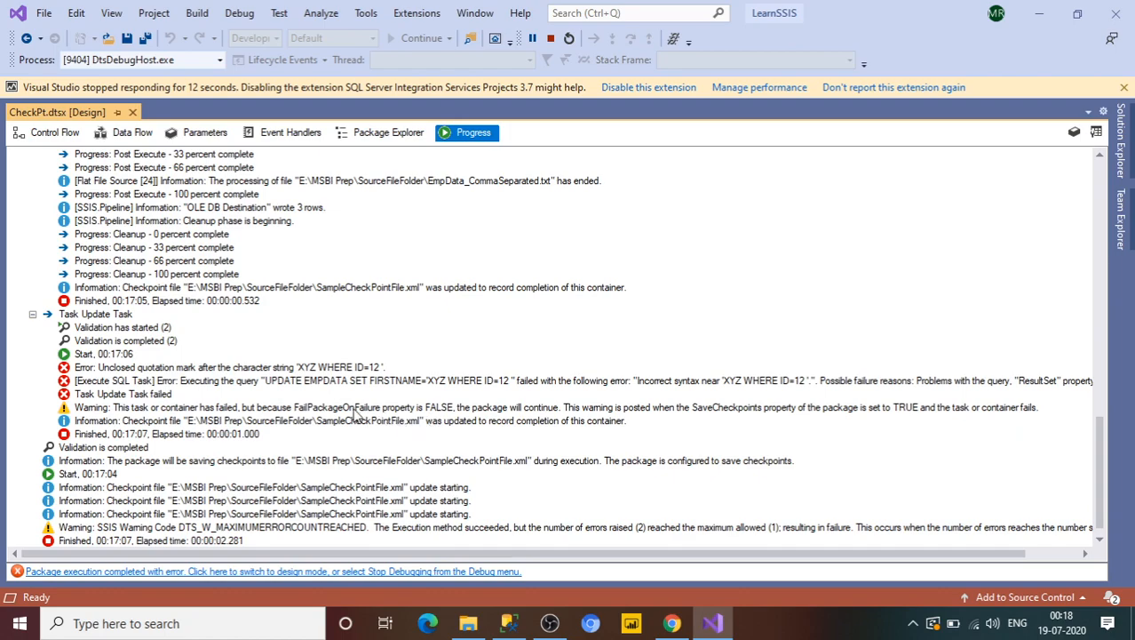
click(47, 137)
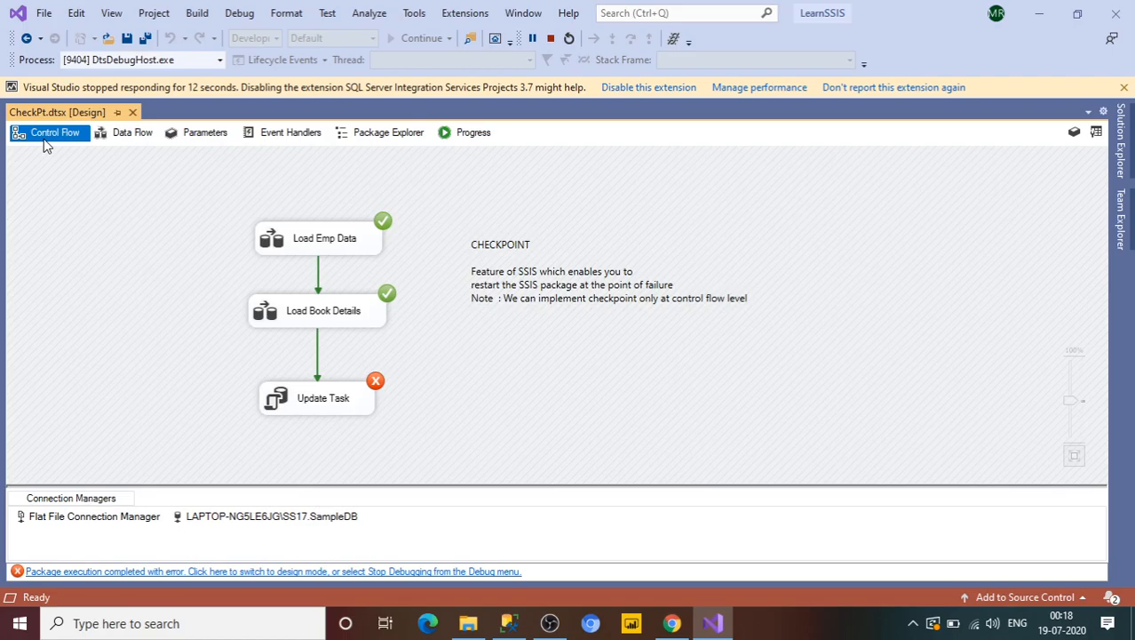
click(549, 38)
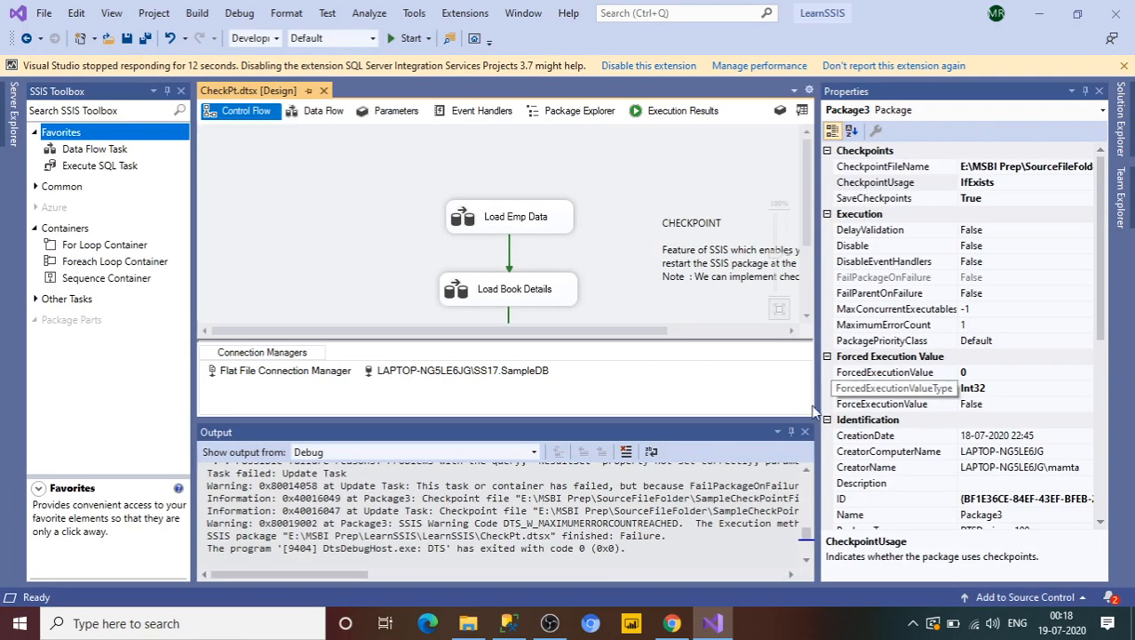
click(805, 433)
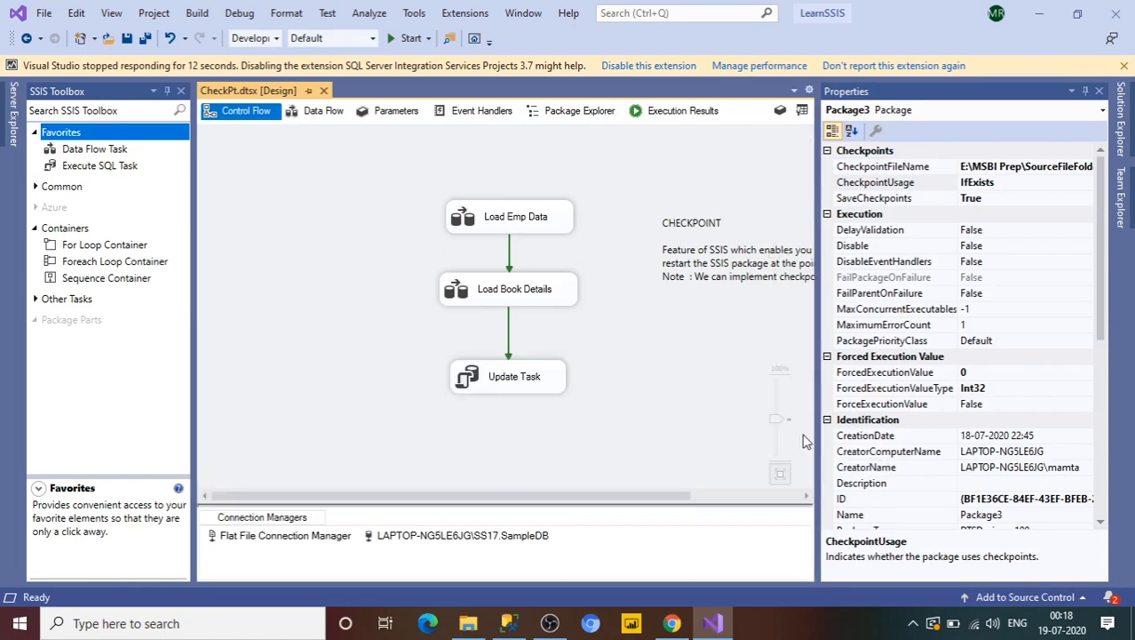
Step: Set the FailPackageOnFailure property of the Load Emp Data task to True
click(503, 221)
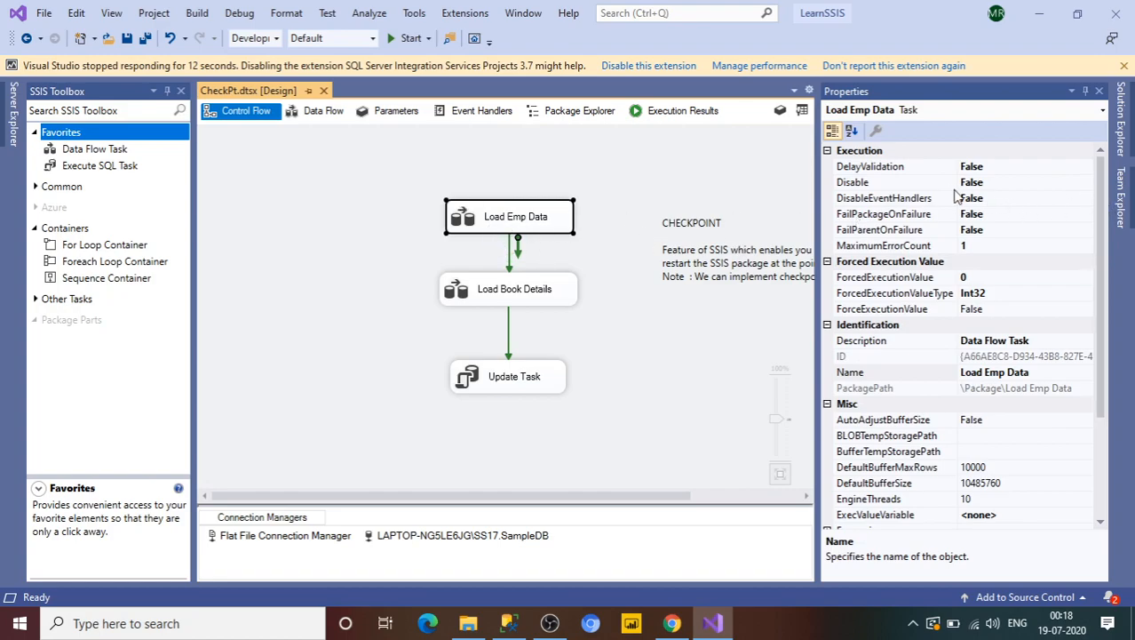
click(879, 216)
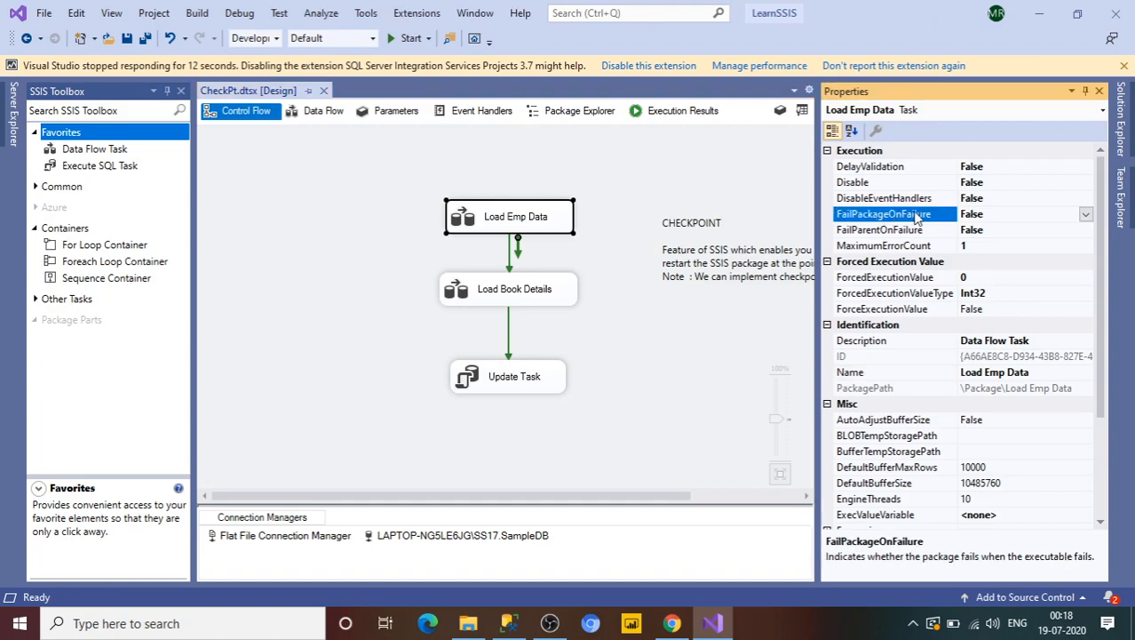
click(1086, 218)
click(1017, 228)
Step: Set the FailPackageOnFailure property of the Load Book Details task to True
click(538, 281)
click(1057, 213)
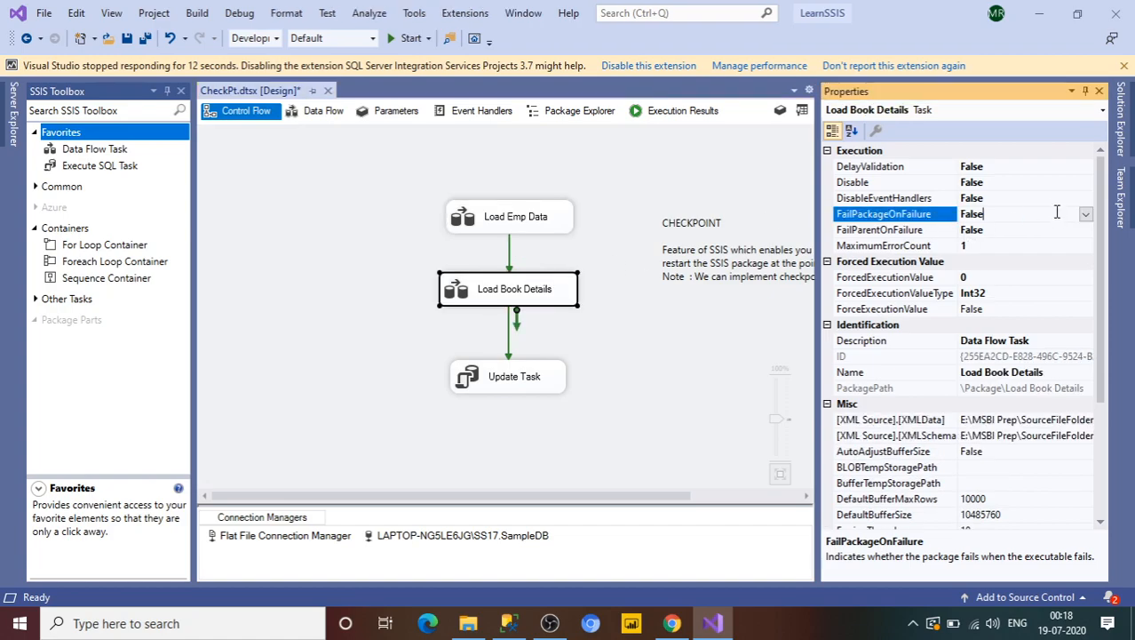
click(1085, 214)
click(995, 232)
Step: Set the Update Task's FailPackageOnFailure property to True, recheck the other tasks, and save the package
click(547, 377)
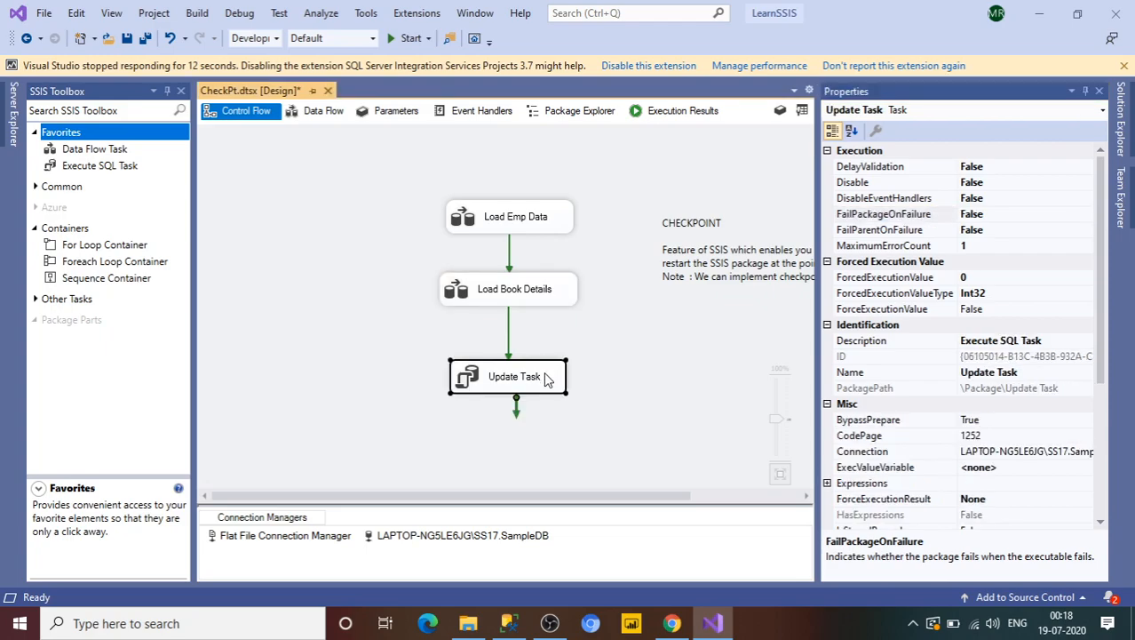
click(1083, 220)
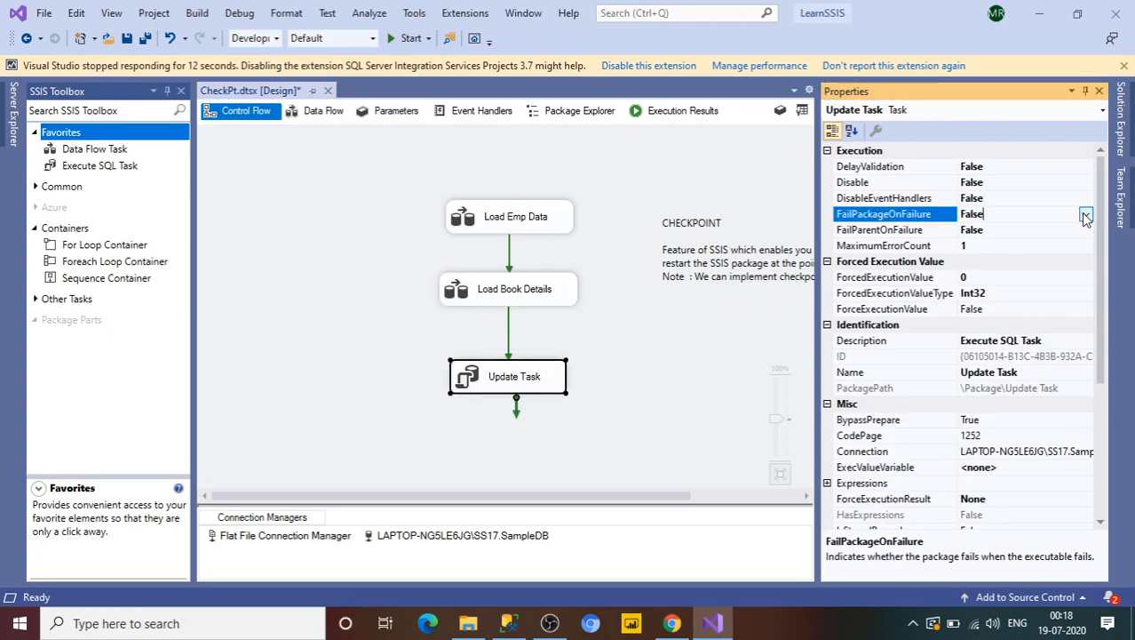
click(1086, 214)
click(1022, 237)
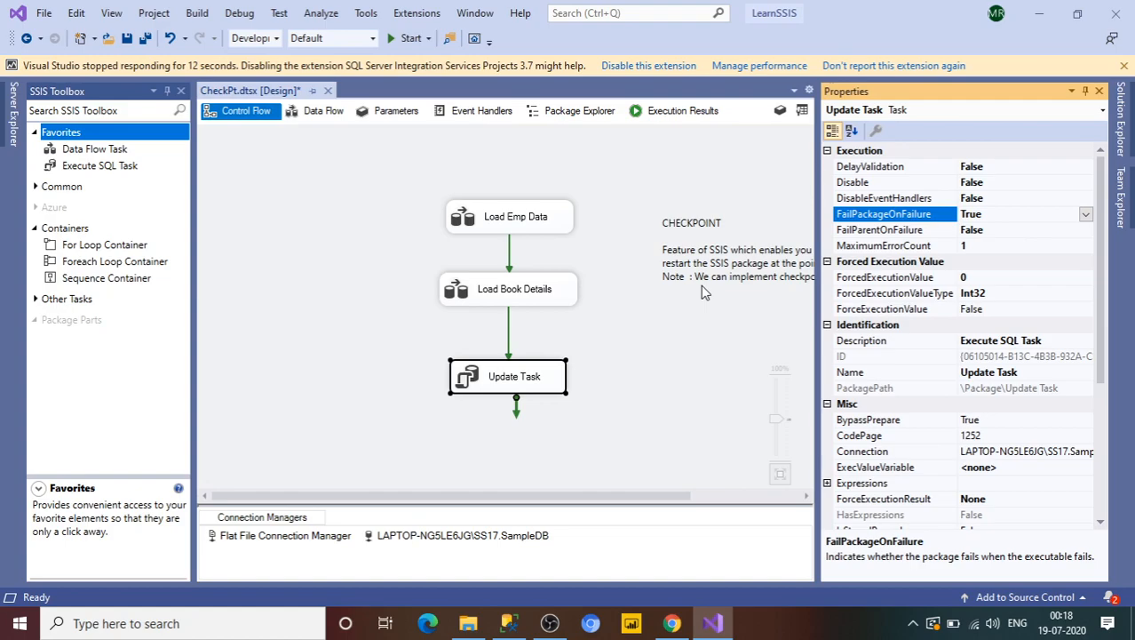
click(554, 227)
click(544, 296)
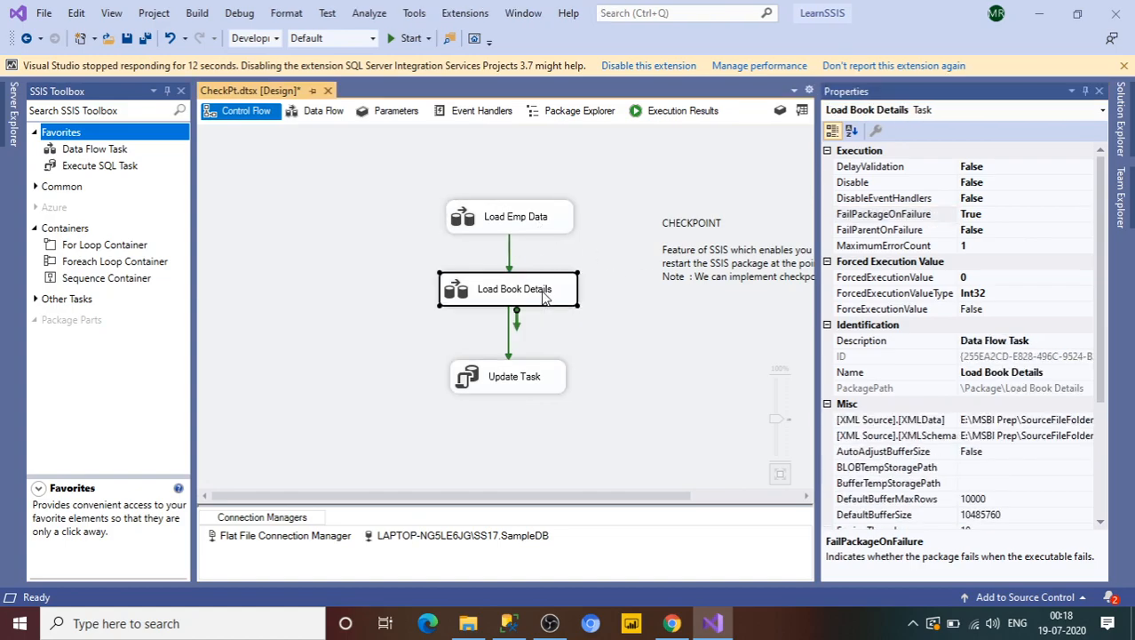
click(545, 370)
key(ctrl+s)
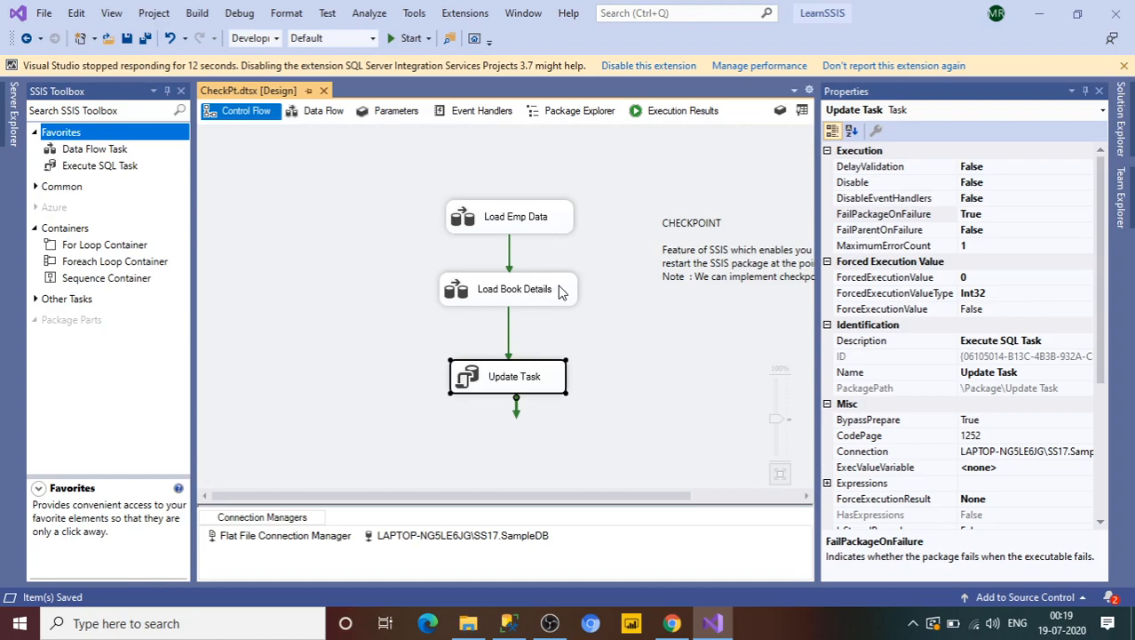
Step: Check the FailPackageOnFailure setting on the Load Book Details, Load Emp Data and Update Task tasks
click(530, 295)
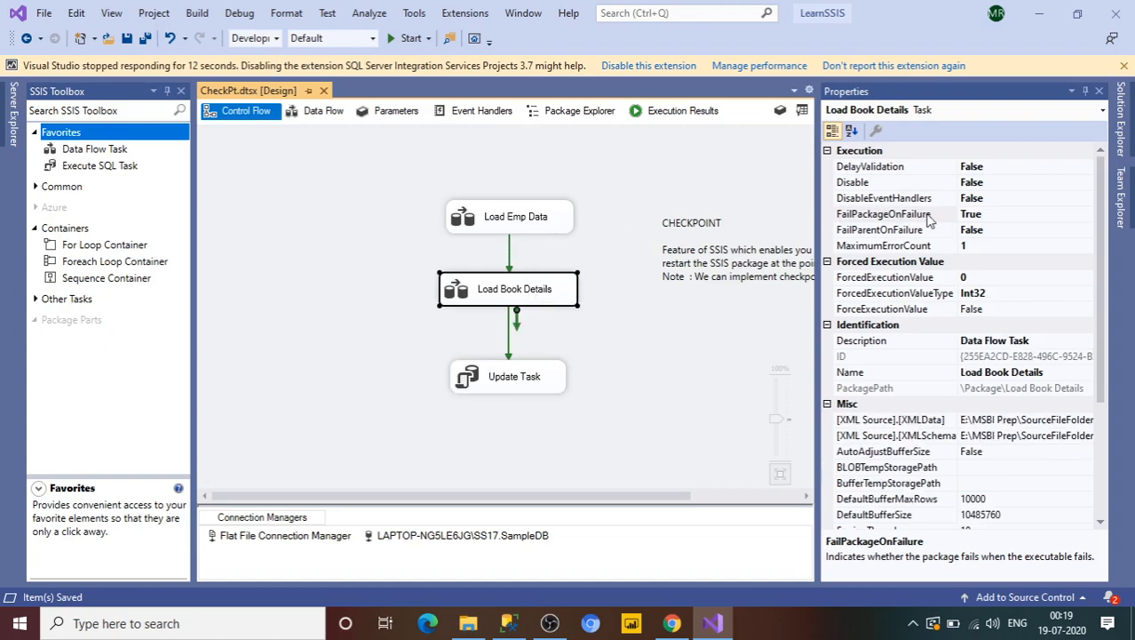
click(543, 216)
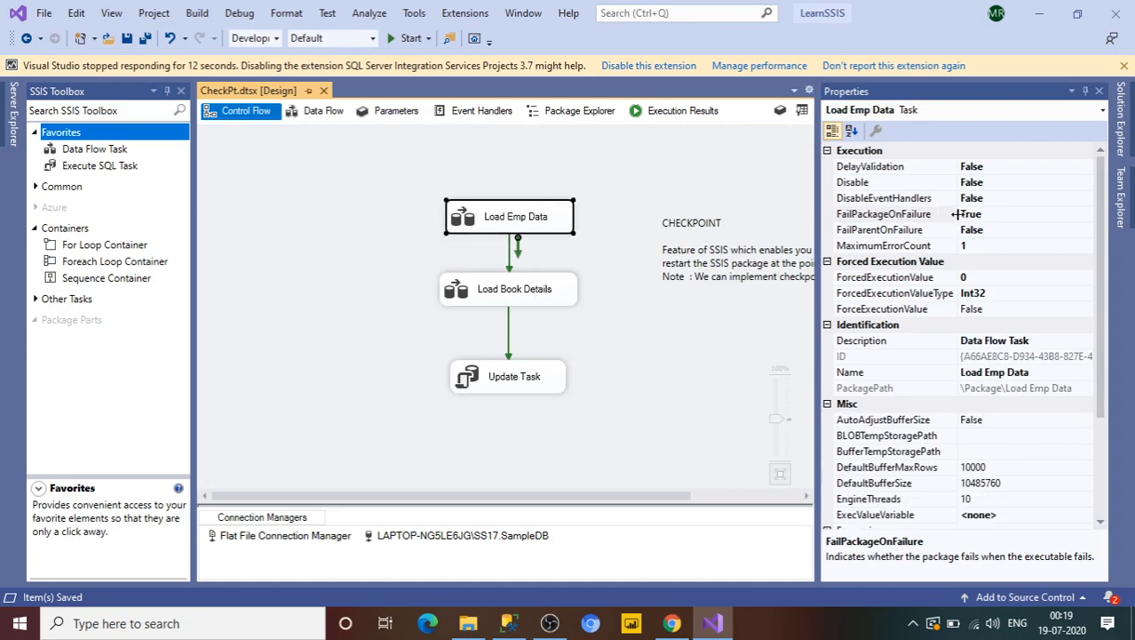
click(539, 372)
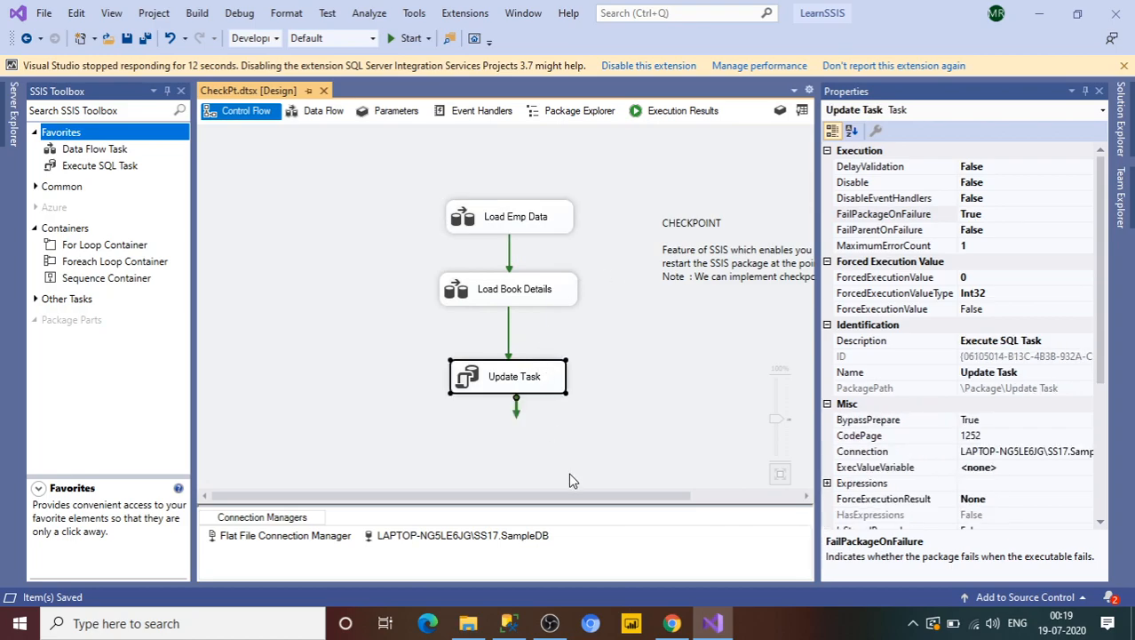
click(539, 455)
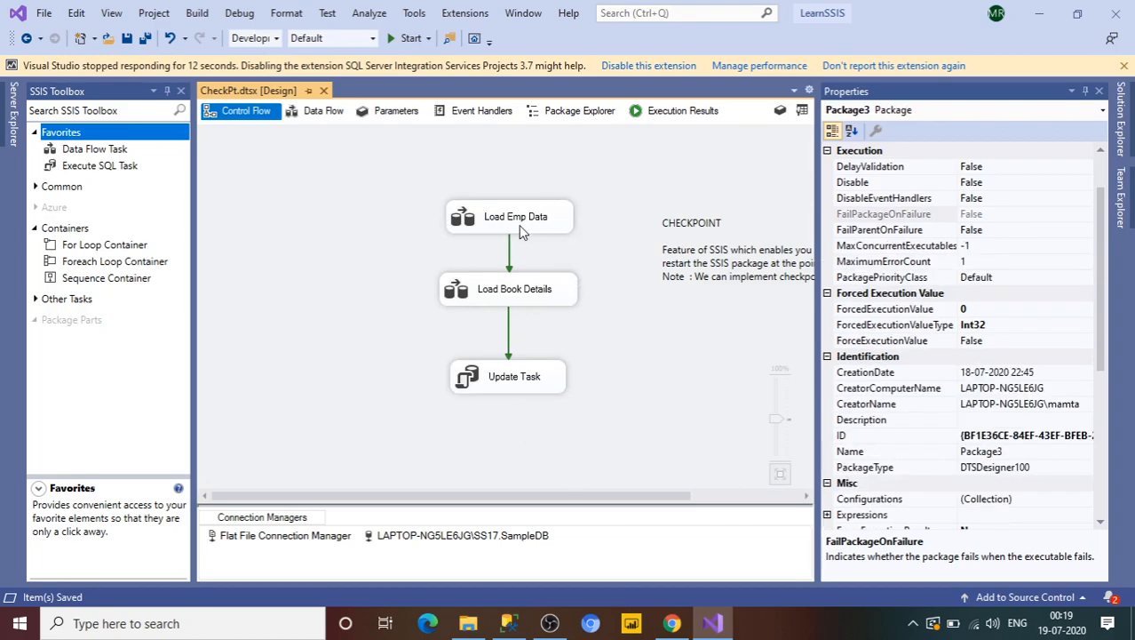
Step: Switch to SQL Server Management Studio, query the EMPDATA and BookDetails tables to examine the loaded rows, and return to Visual Studio
click(508, 623)
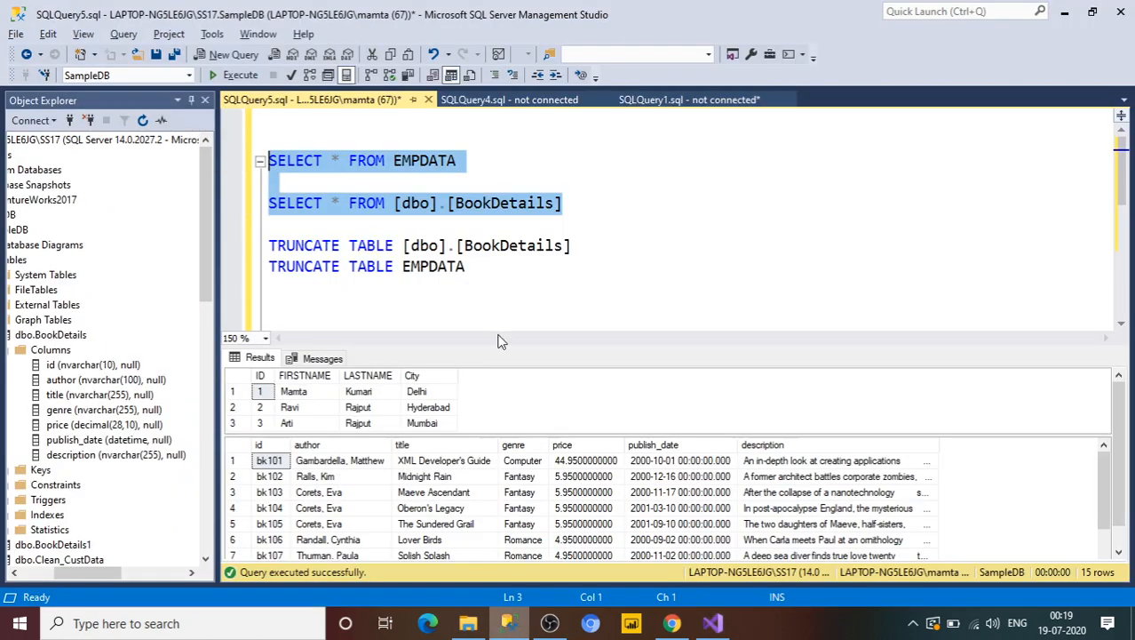
click(235, 74)
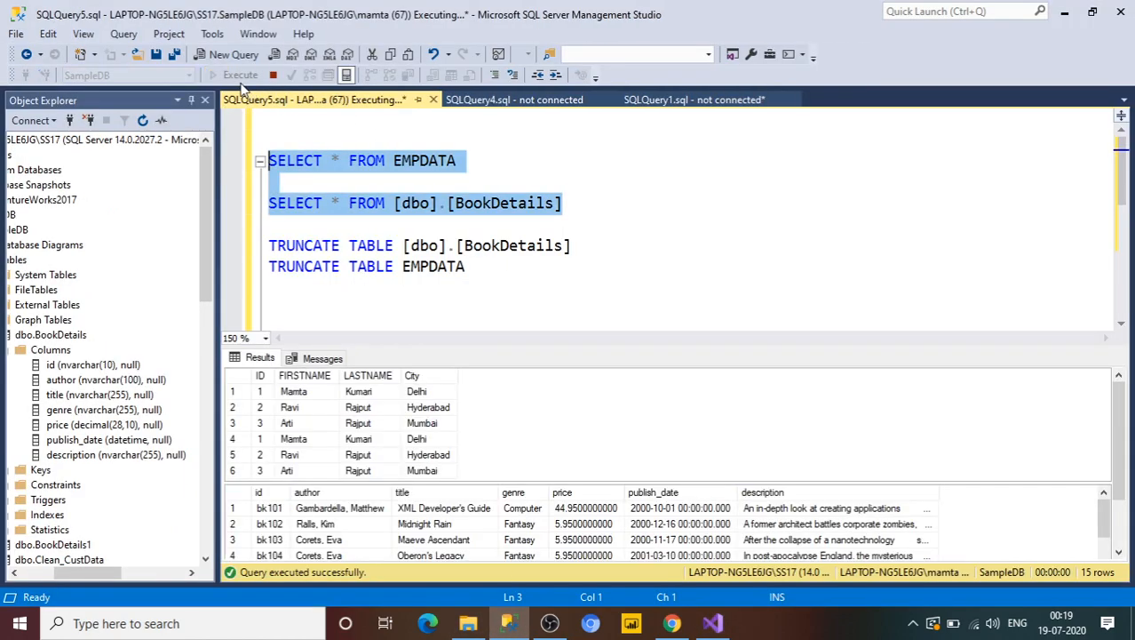
click(618, 257)
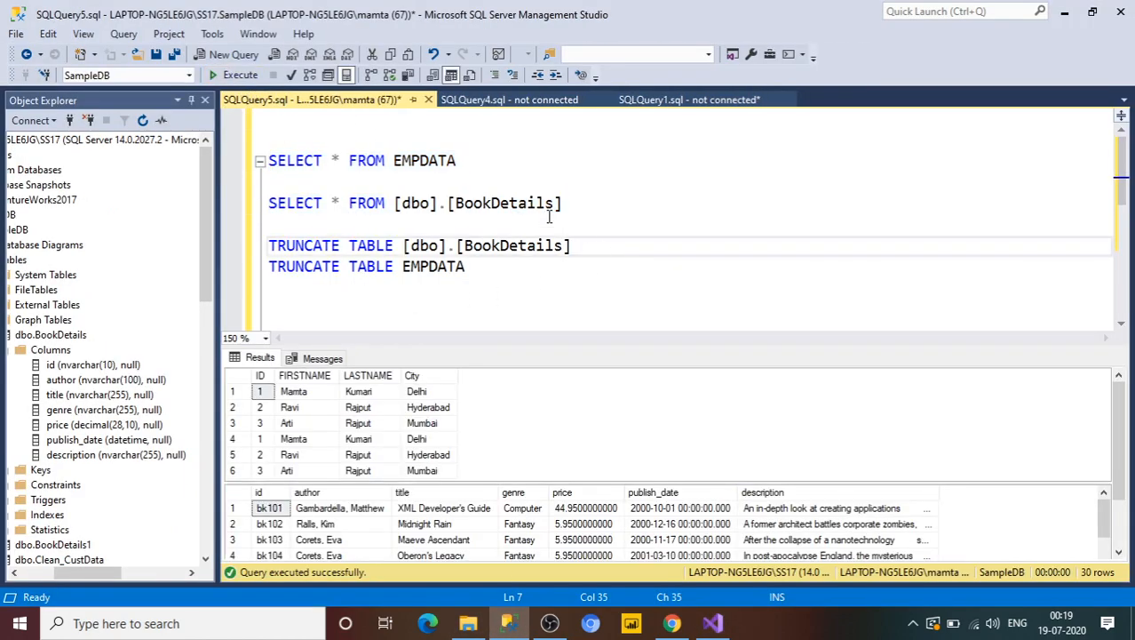
click(1125, 256)
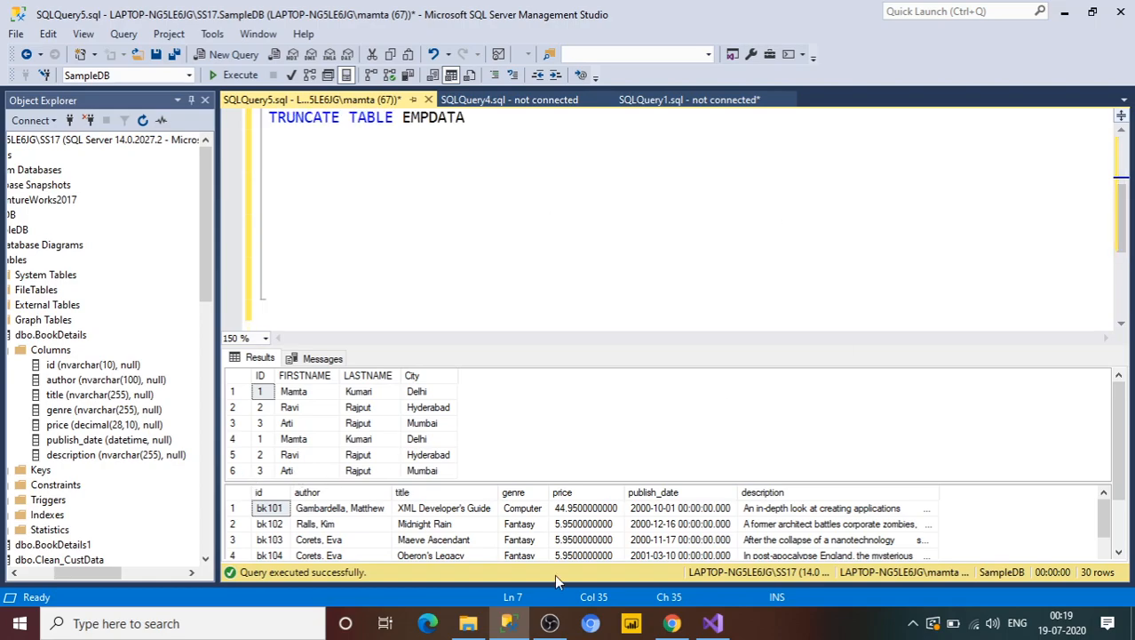
drag(650, 553, 652, 547)
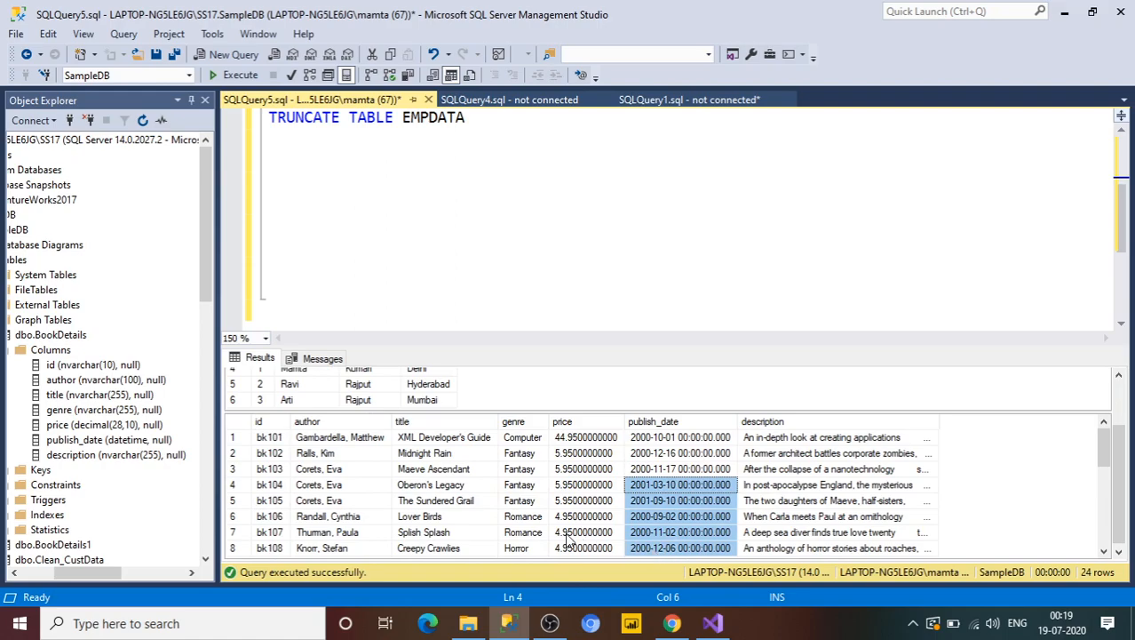
key(alt+Tab)
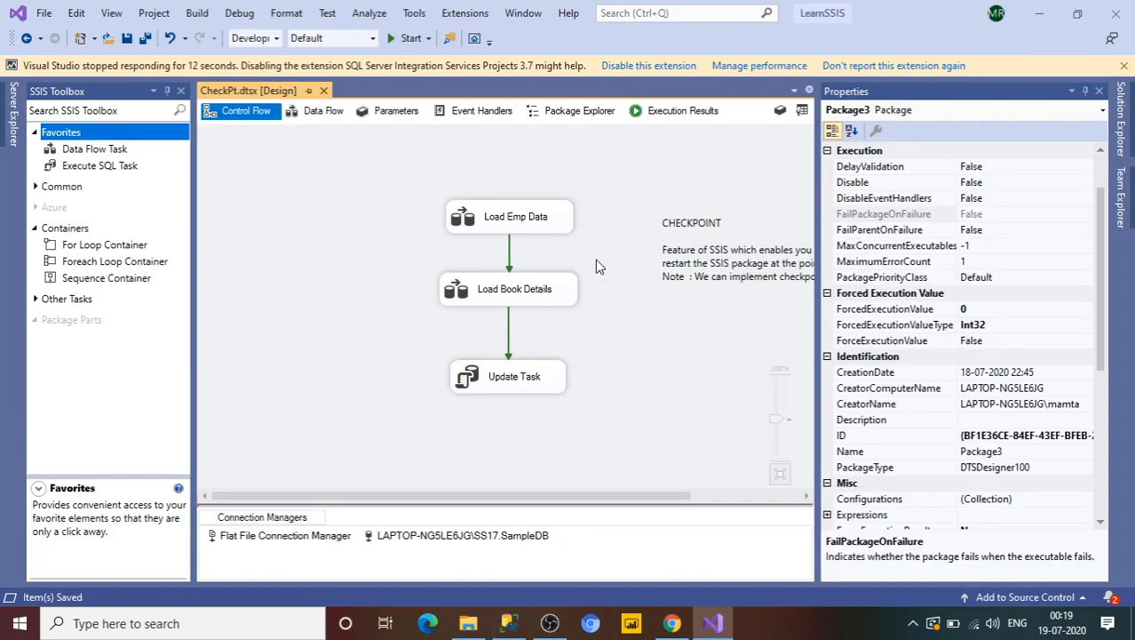
Step: Recheck FailPackageOnFailure on the three tasks, run the CheckPt package, and stop debugging
click(527, 220)
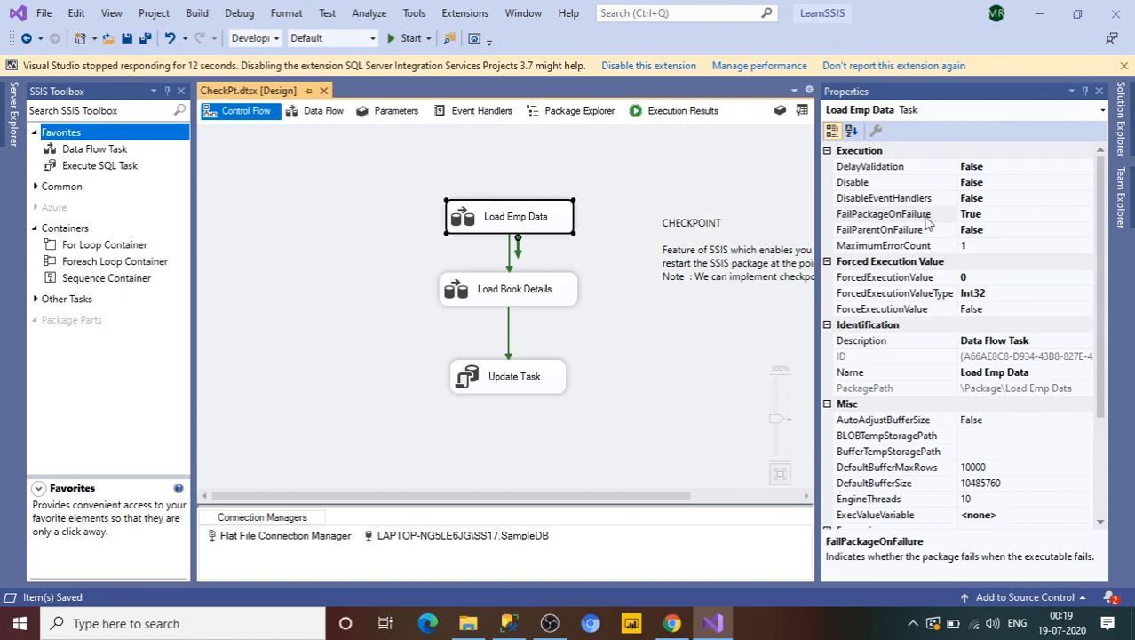
click(503, 300)
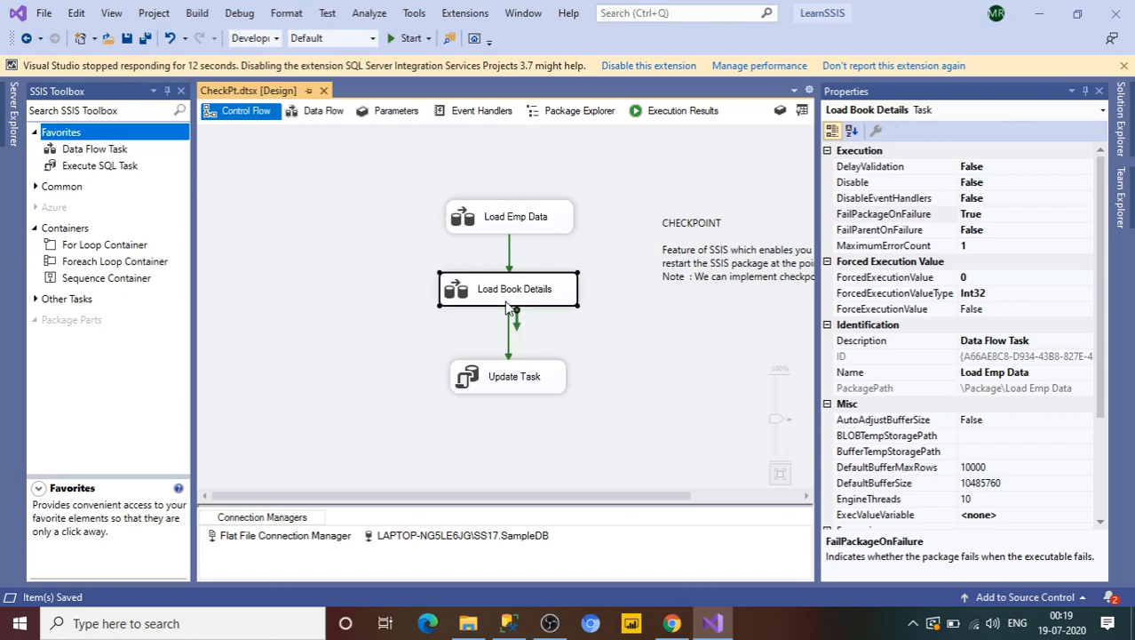
click(509, 364)
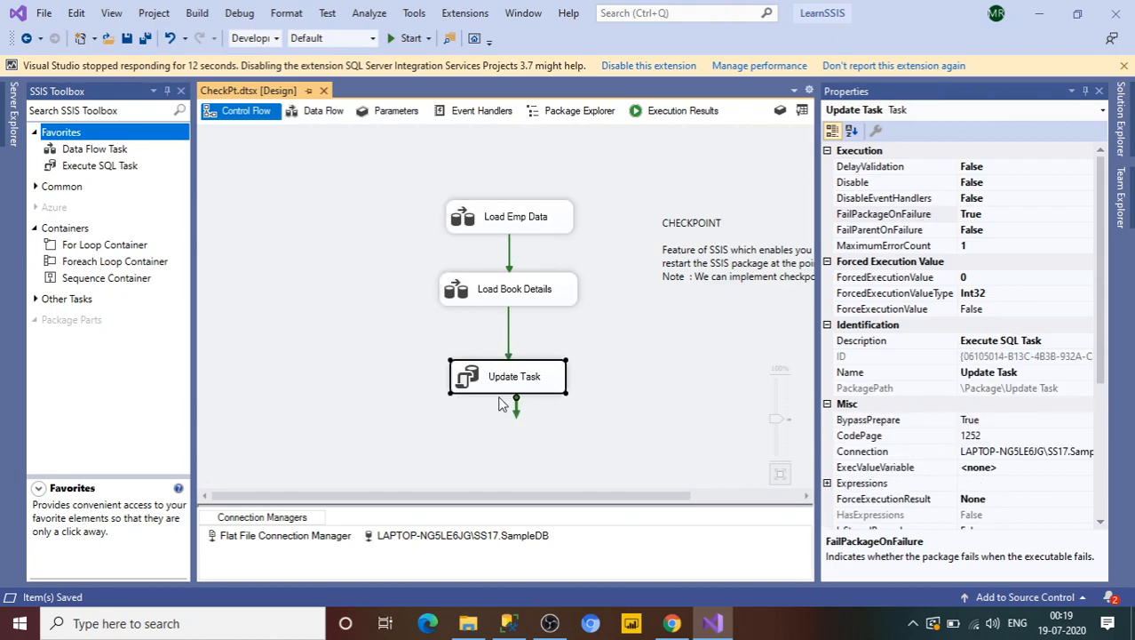
click(406, 39)
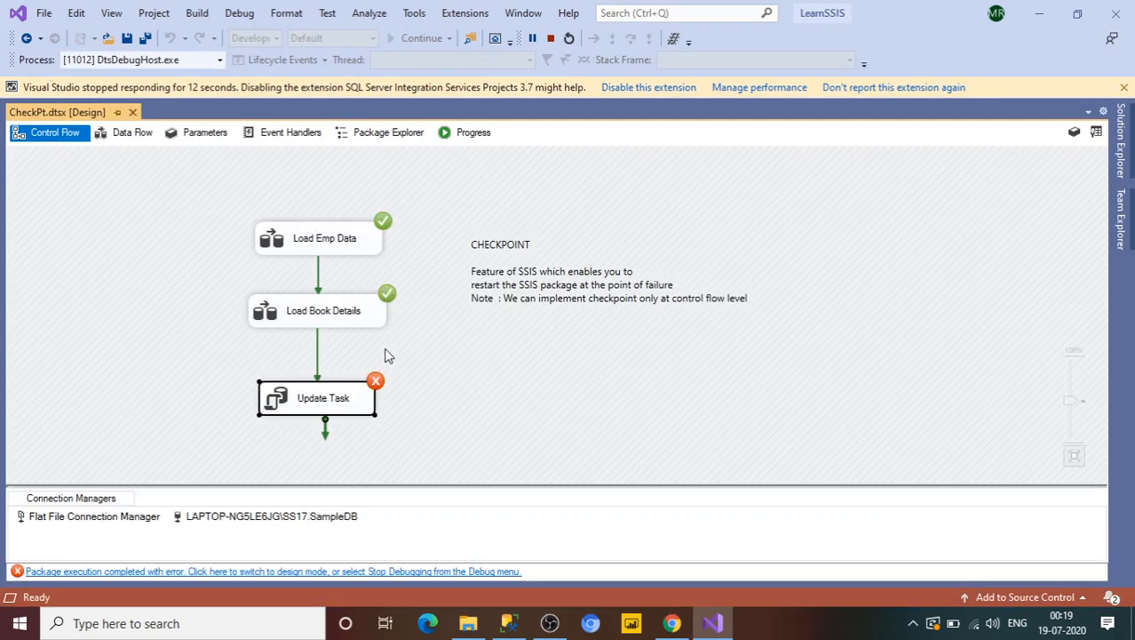
click(551, 39)
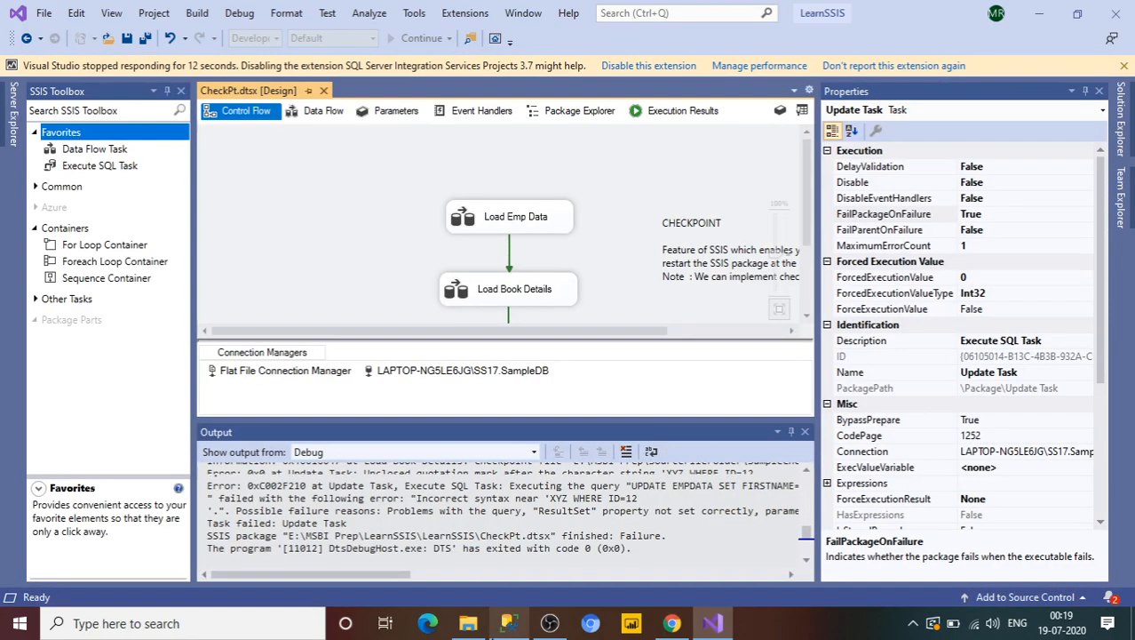
Step: Switch to File Explorer, open SampleCheckPointFile from SourceFileFolder in Internet Explorer to examine its checkpoint XML, and close the browser
click(468, 623)
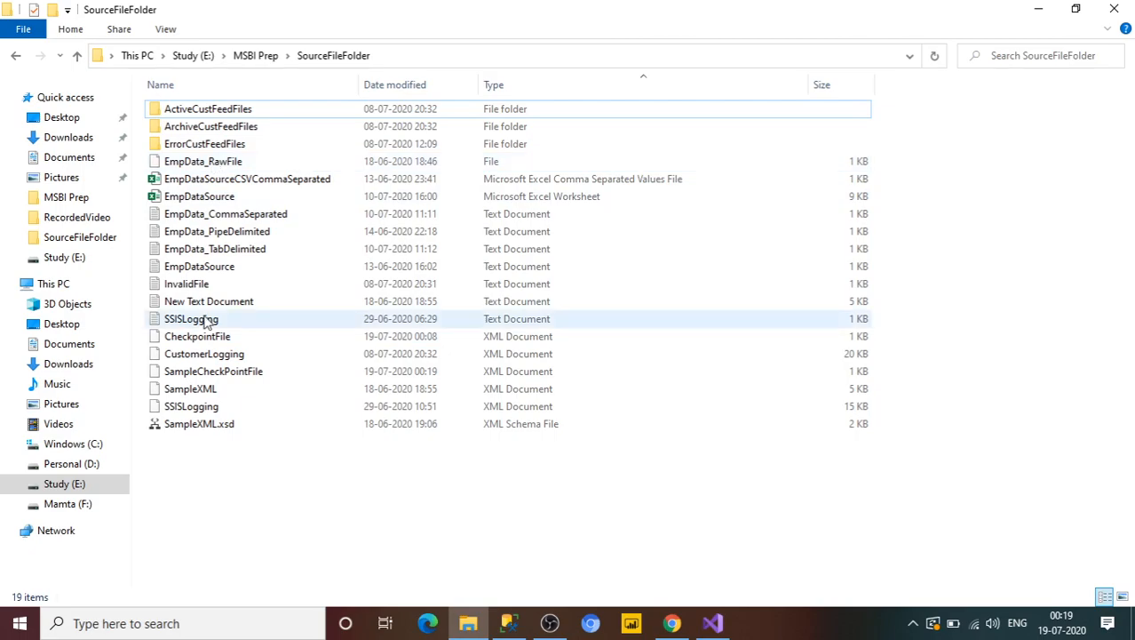
click(218, 374)
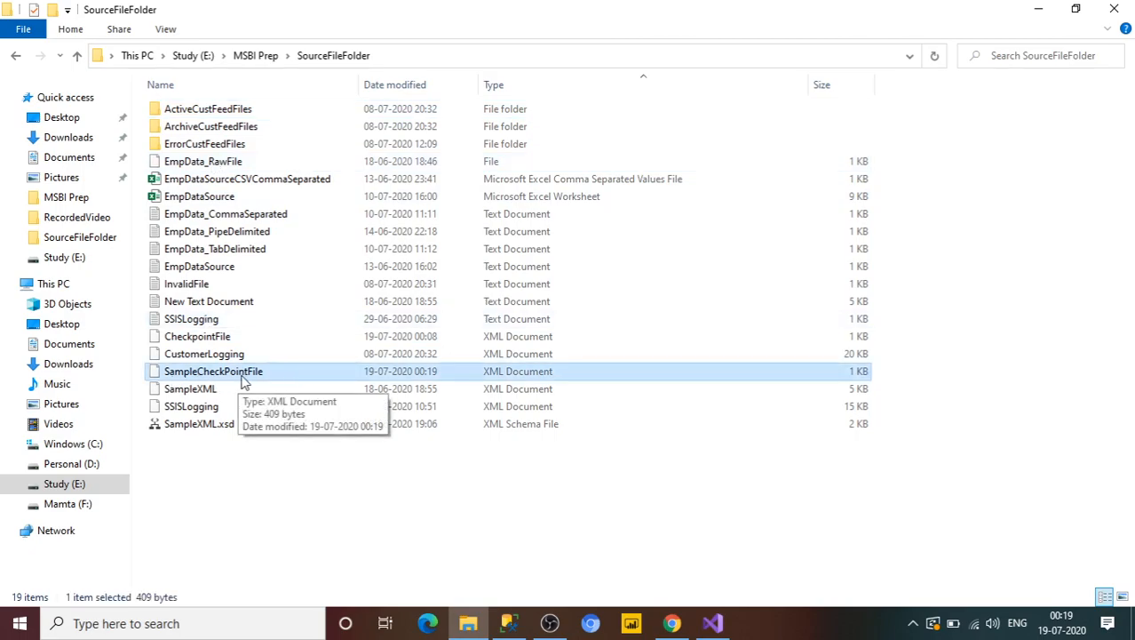
double_click(242, 374)
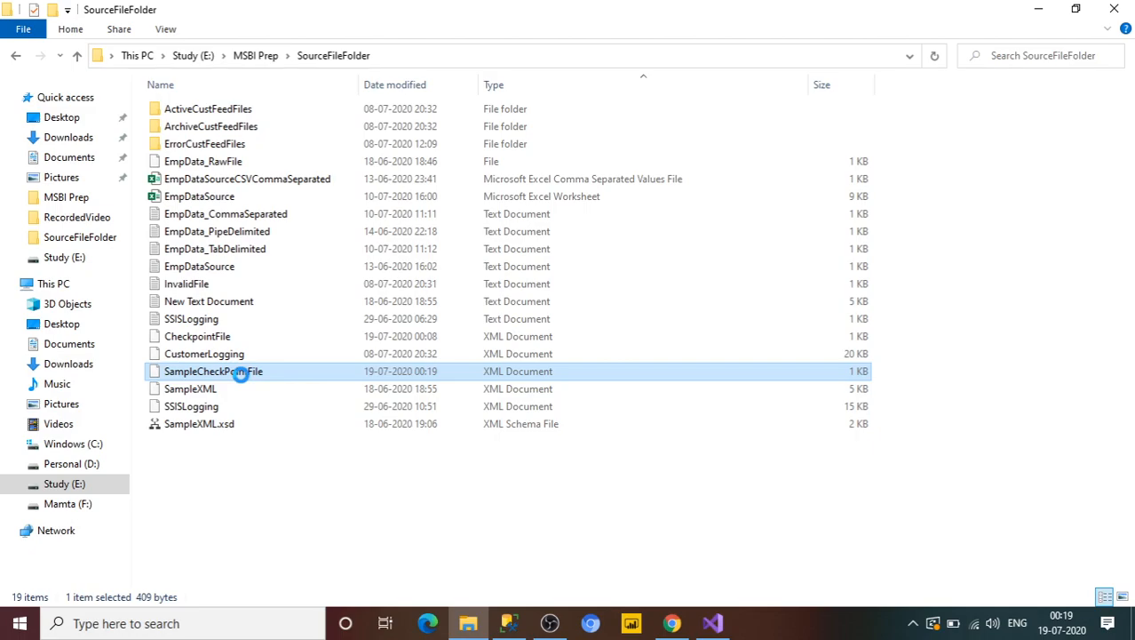
right_click(242, 374)
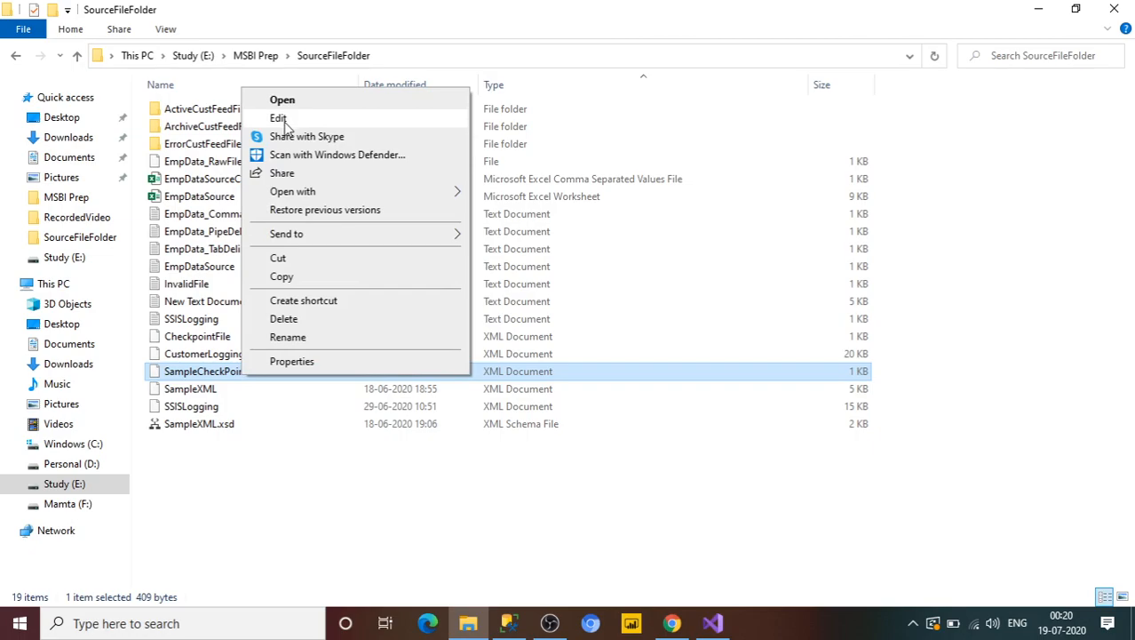
mouse_move(338, 195)
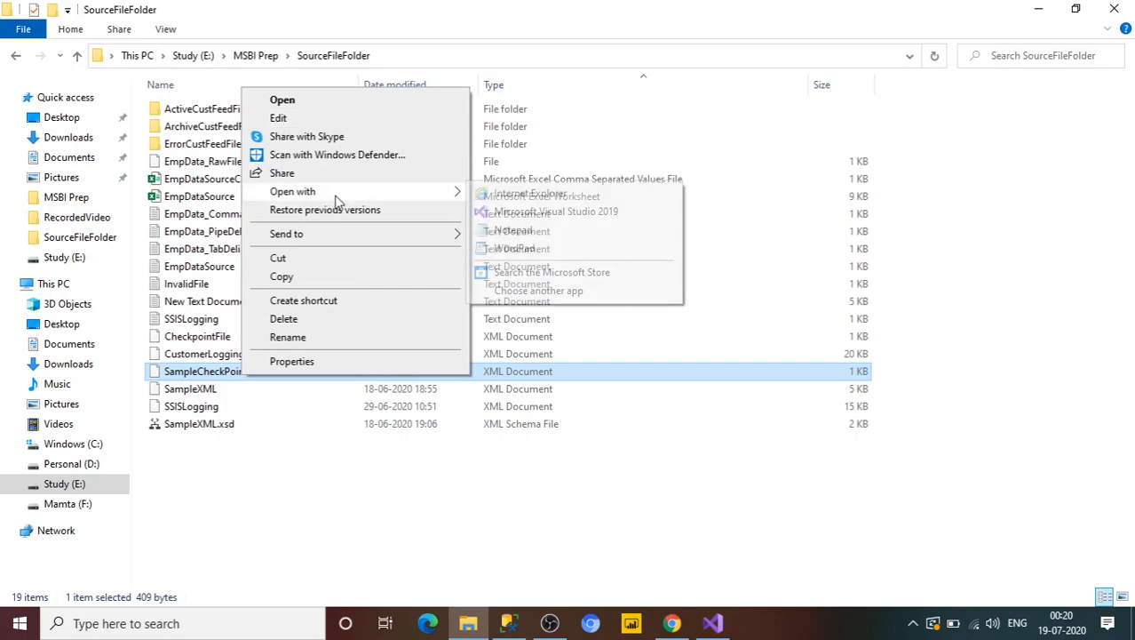
click(508, 196)
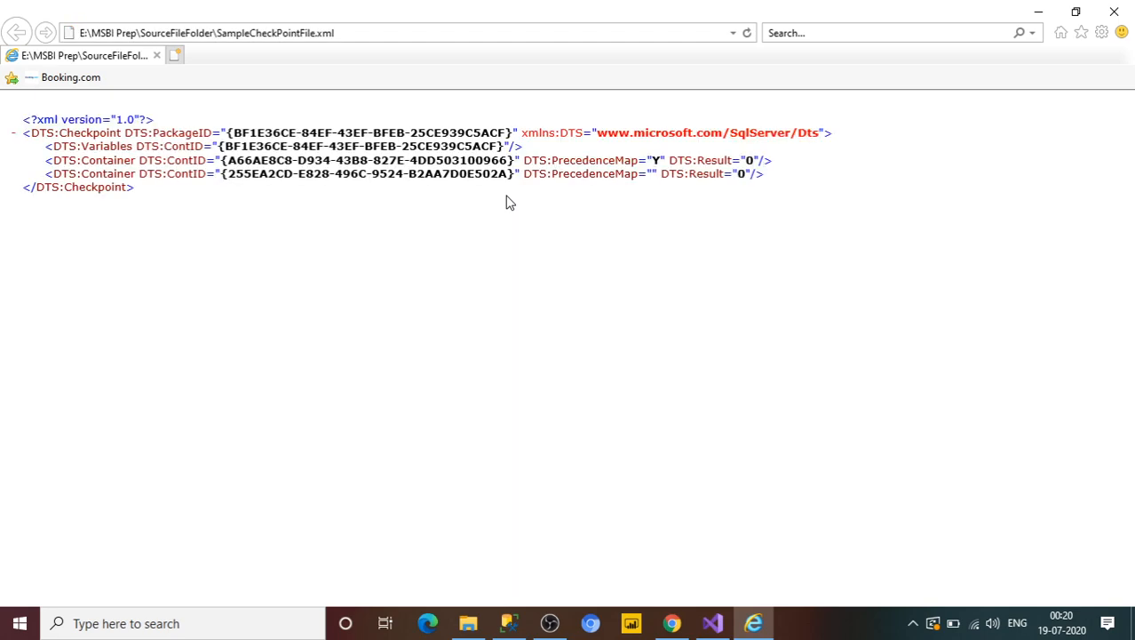
click(102, 138)
click(77, 138)
click(1117, 11)
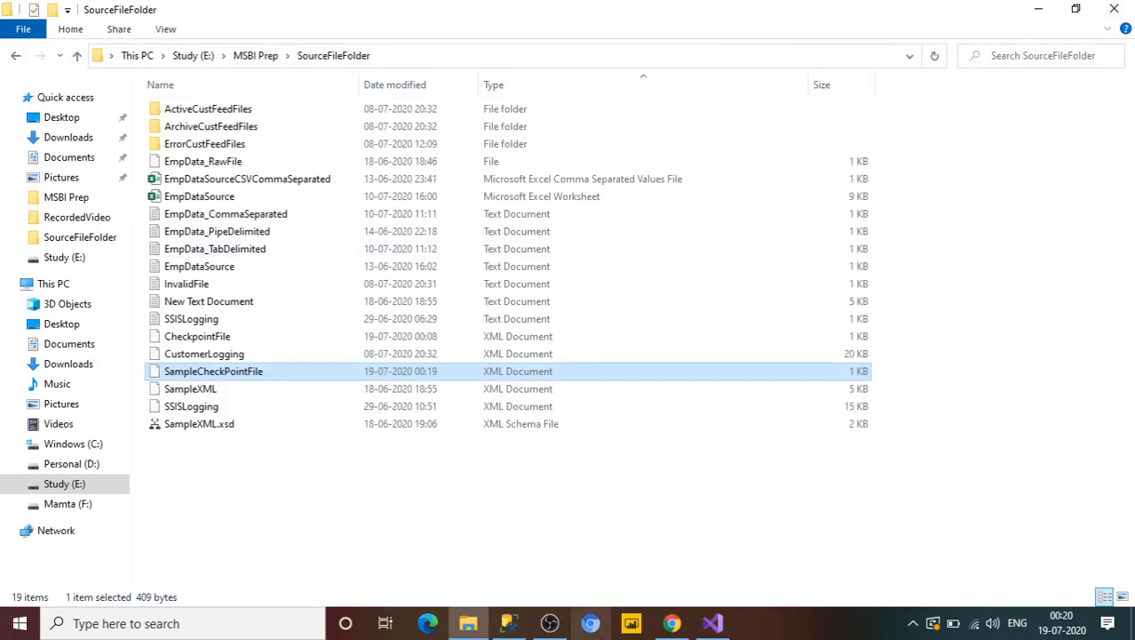
Step: Switch to Visual Studio, run the CheckPt package, view the Update Task's editor, and stop debugging
click(714, 624)
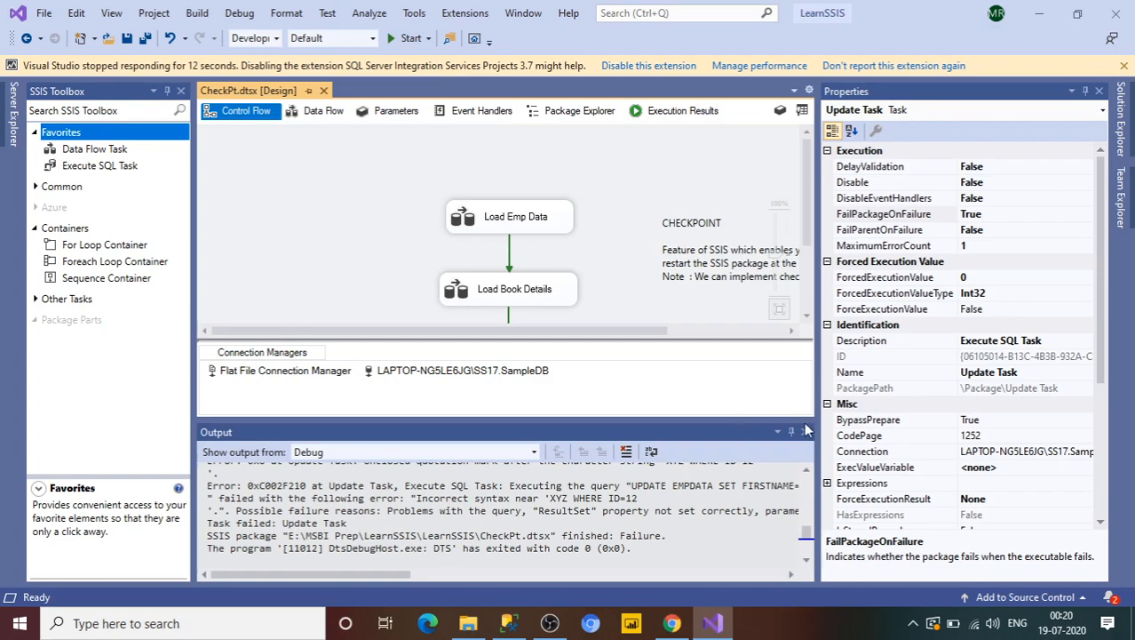
click(409, 38)
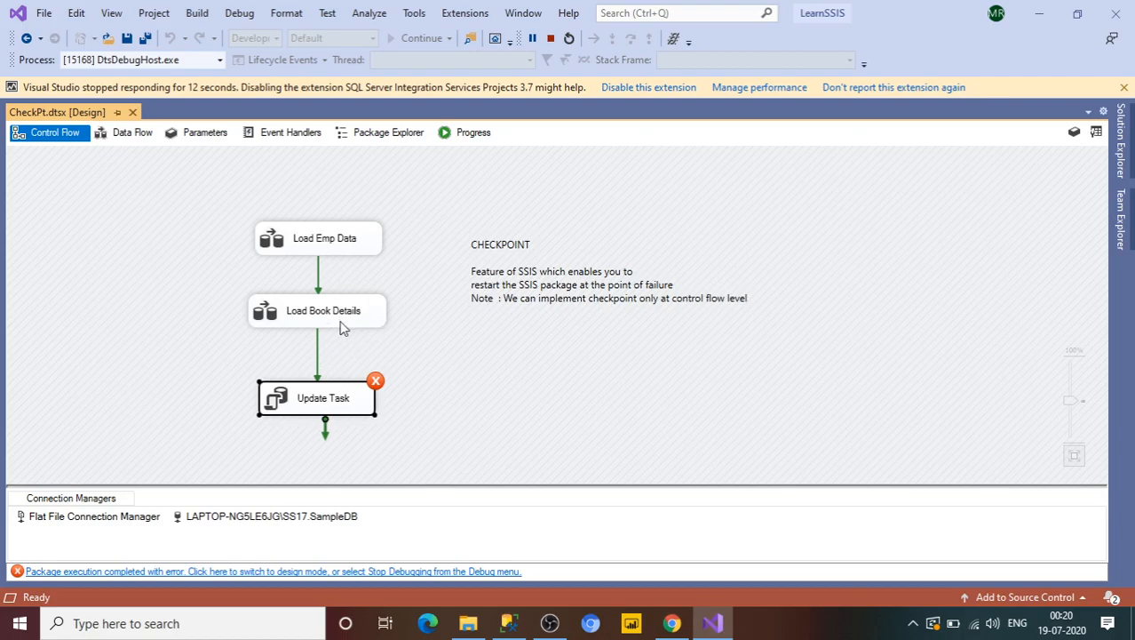
double_click(355, 401)
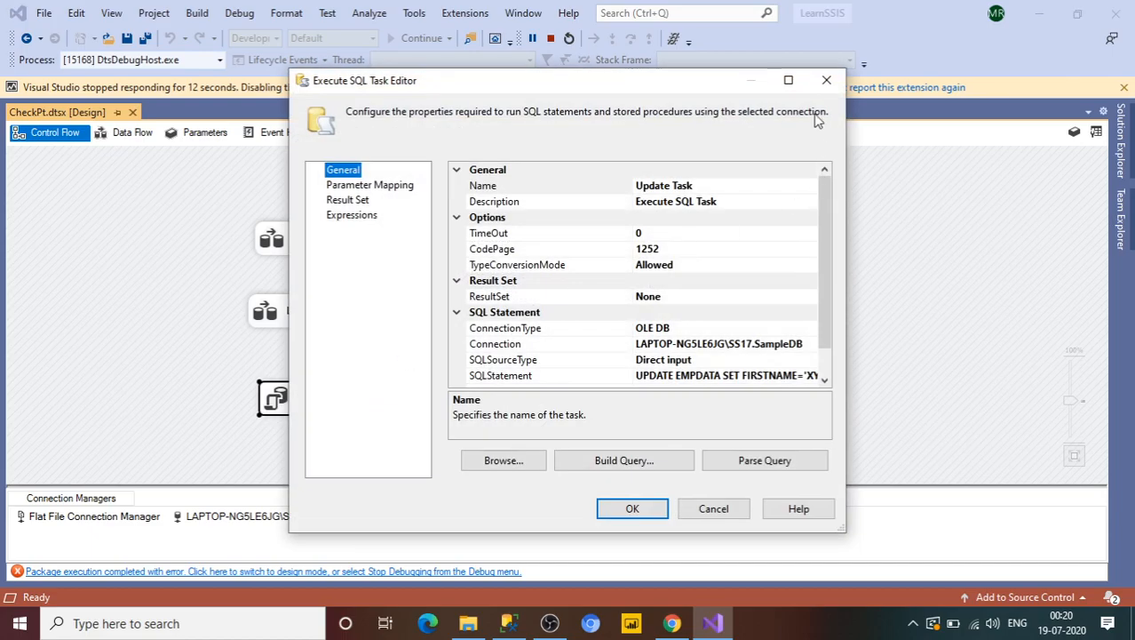
click(826, 80)
click(550, 39)
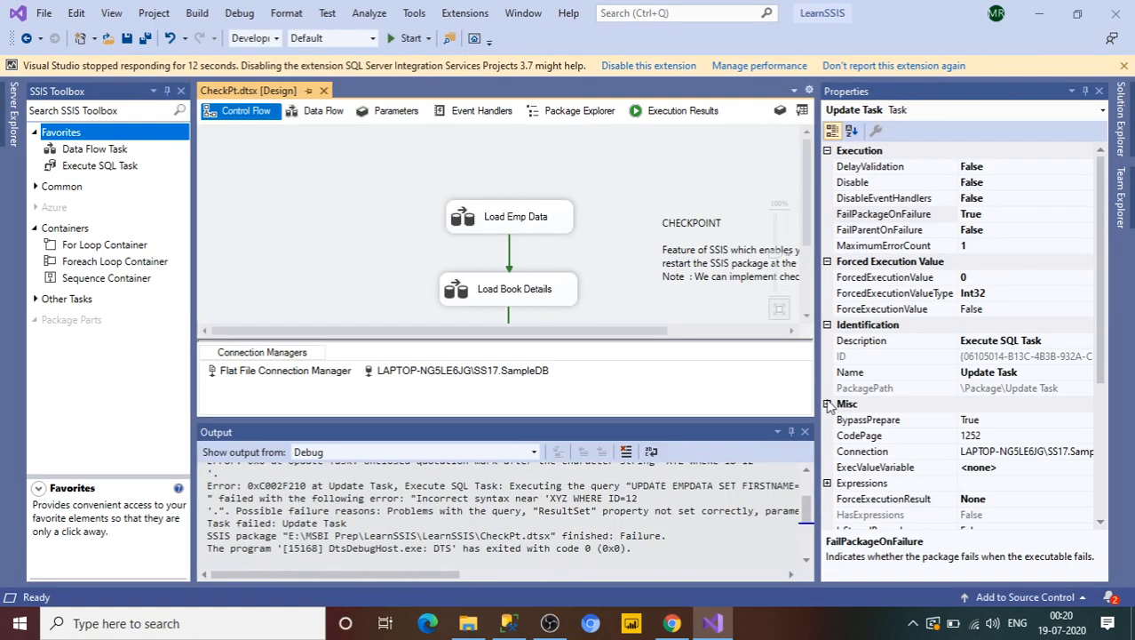
Step: Add the missing closing quote after XYZ in the Update Task's SQL statement and save the package
click(805, 432)
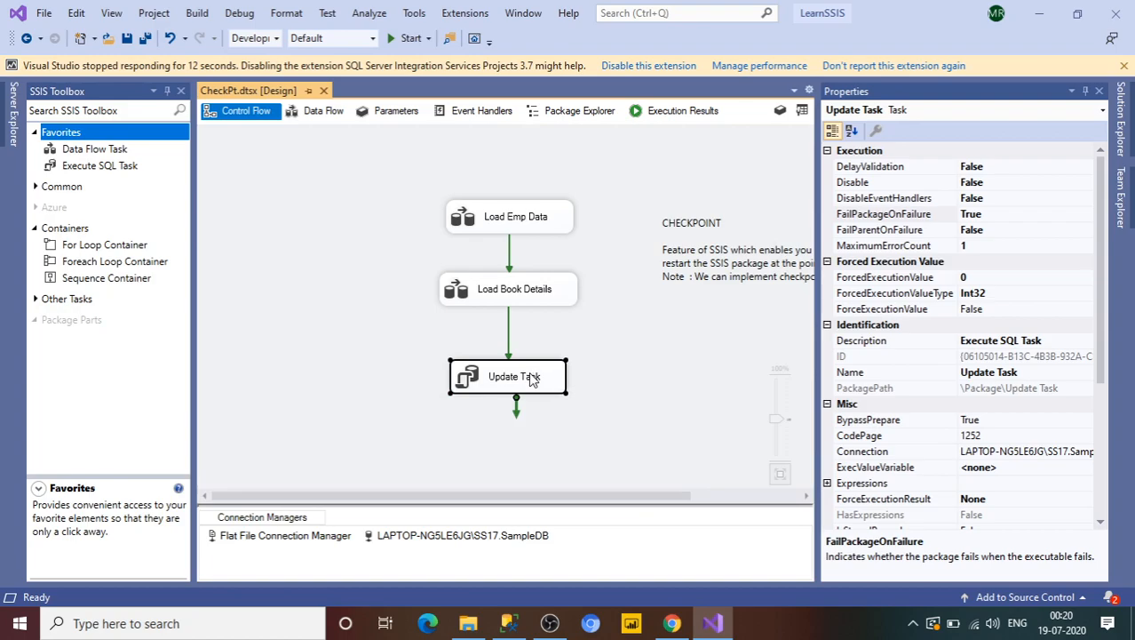
double_click(531, 380)
click(747, 375)
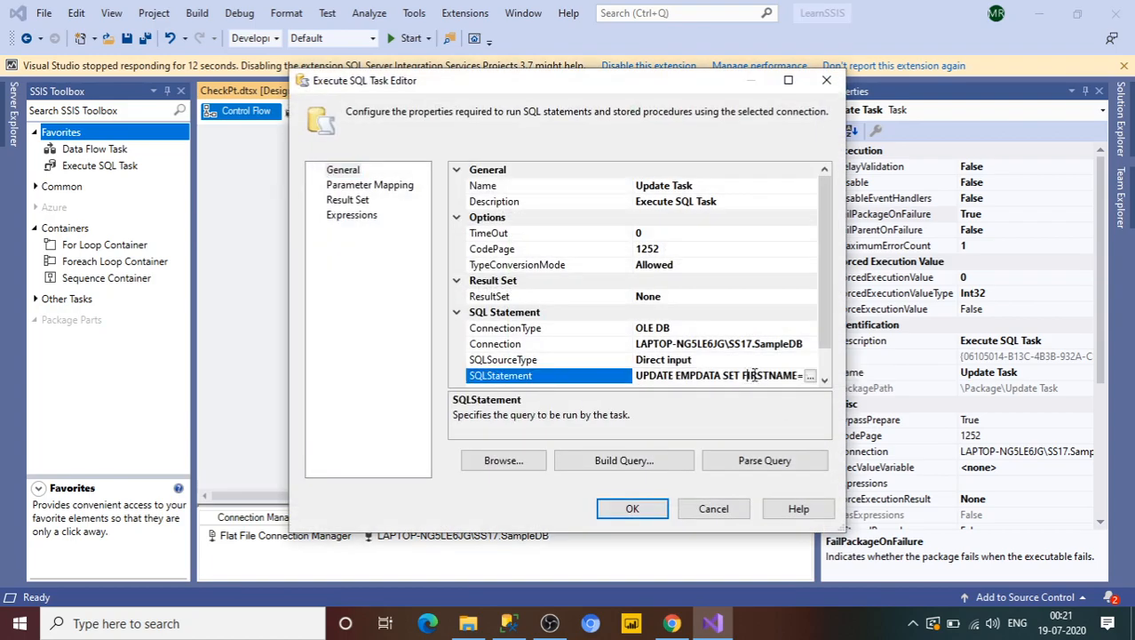
click(811, 376)
click(608, 235)
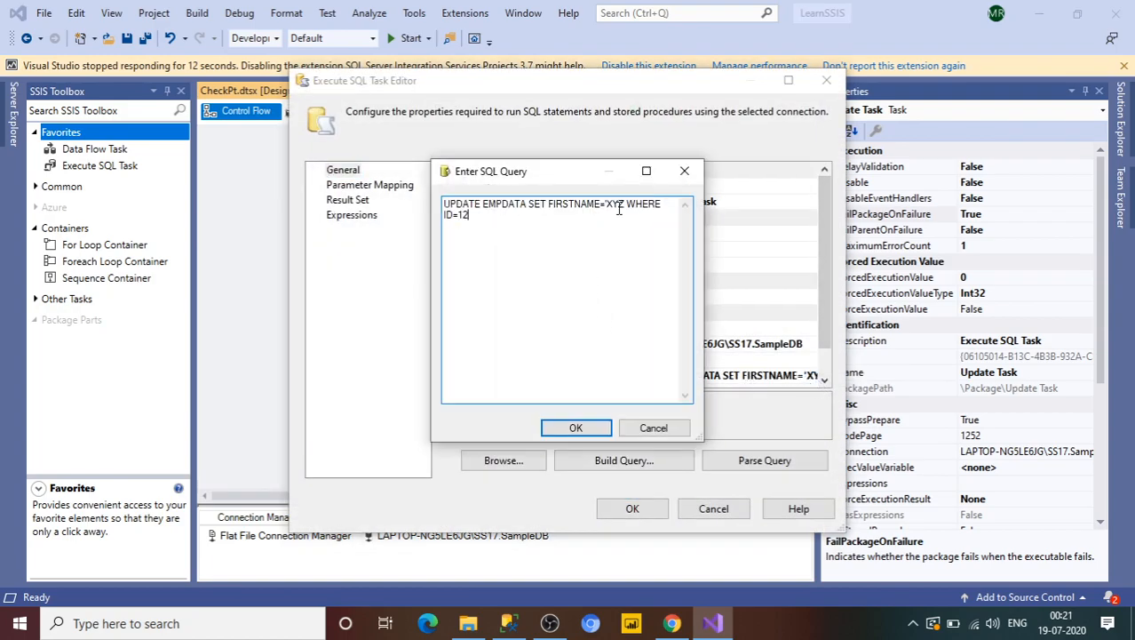
click(626, 204)
text(')
click(576, 427)
click(632, 508)
key(ctrl+s)
Step: Switch to File Explorer to check for SampleCheckPointFile in SourceFileFolder, and return to Visual Studio
click(468, 623)
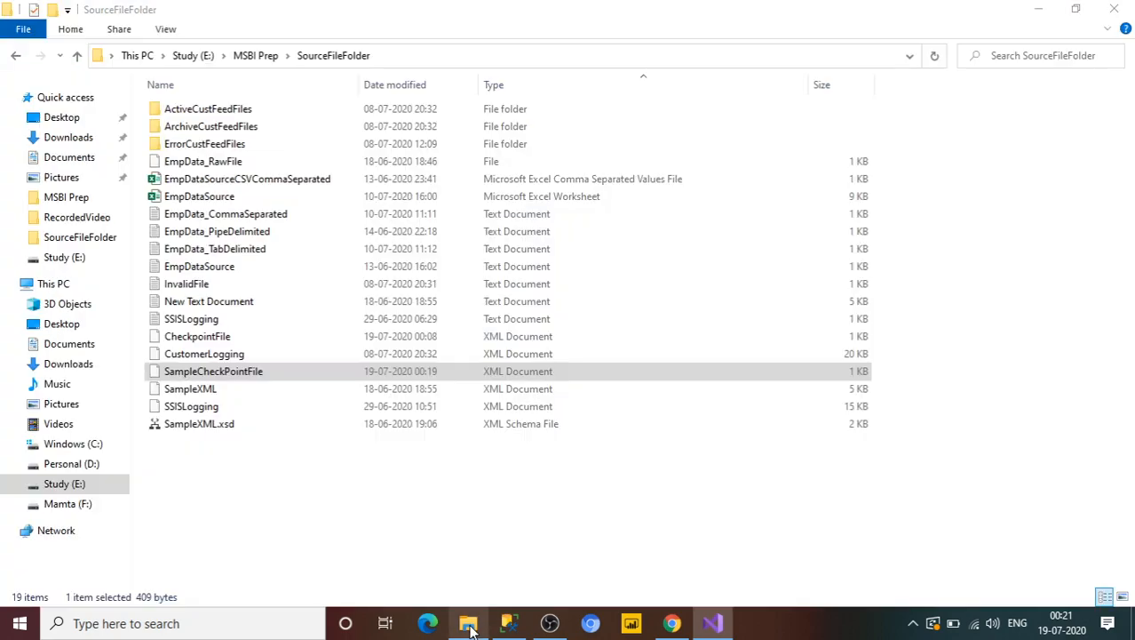
click(712, 623)
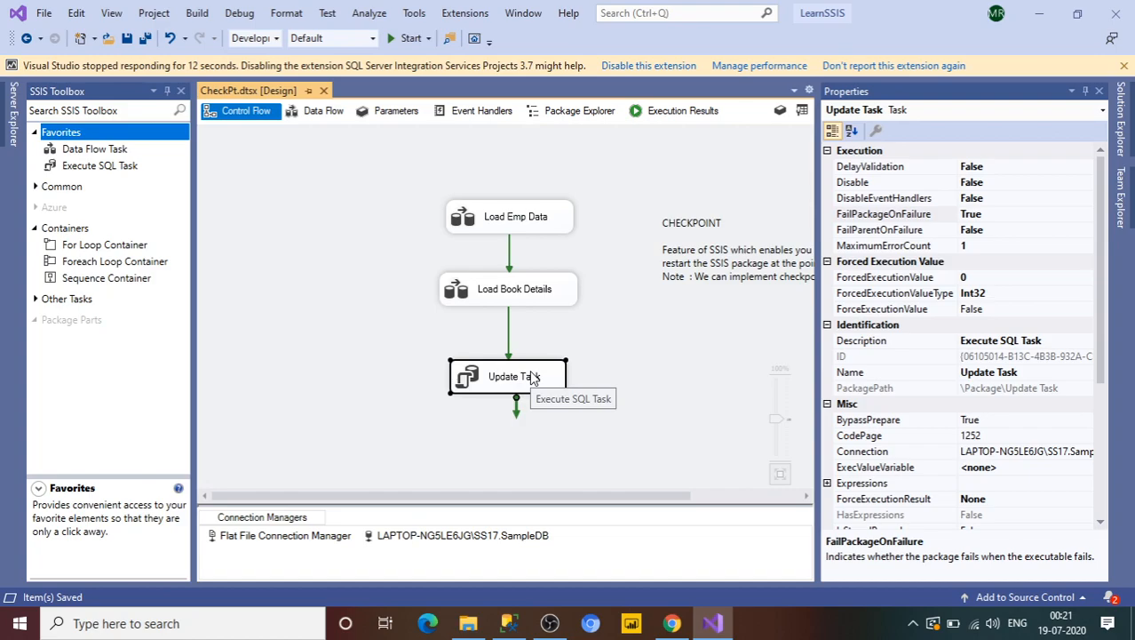
click(468, 623)
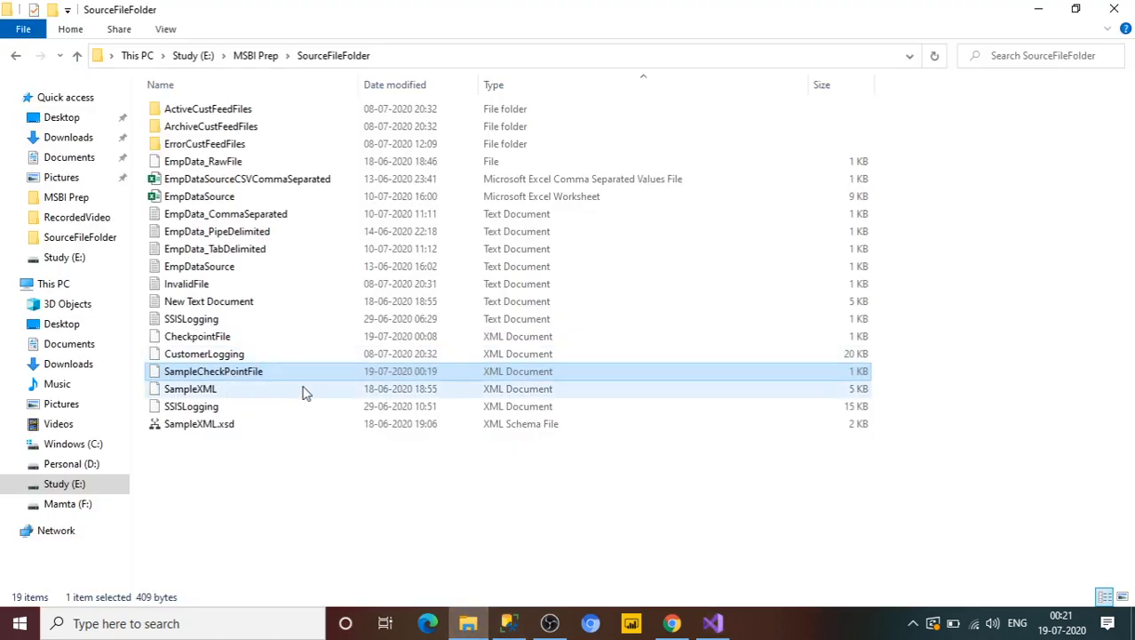
click(713, 622)
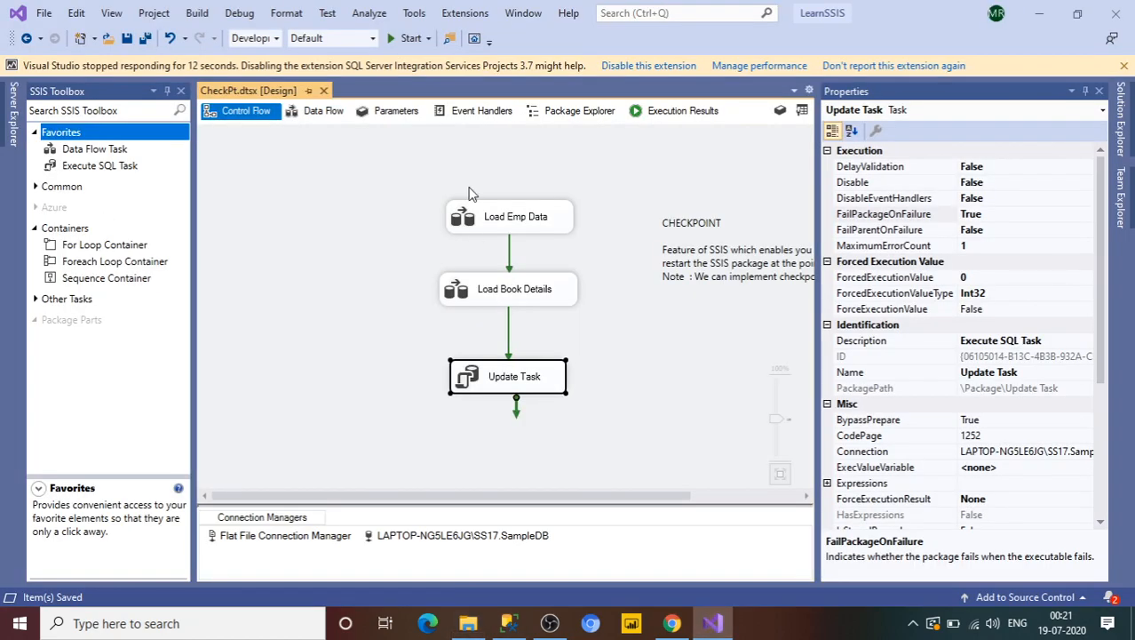
Step: Run the CheckPt package, check SourceFileFolder in File Explorer for the checkpoint file, and stop debugging in Visual Studio
click(404, 38)
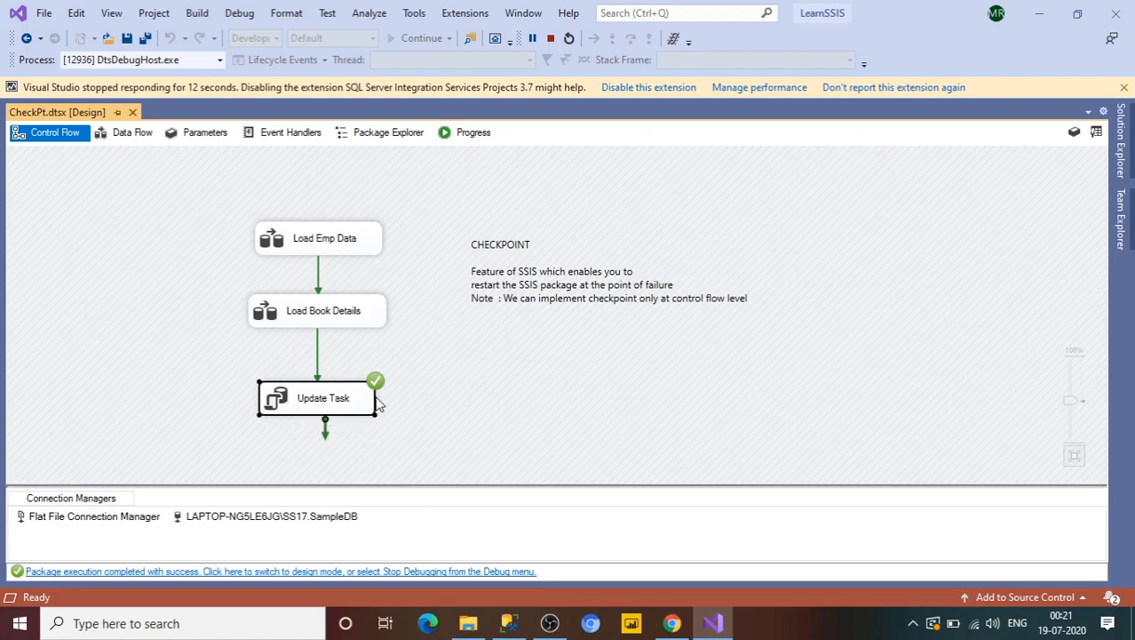
click(469, 623)
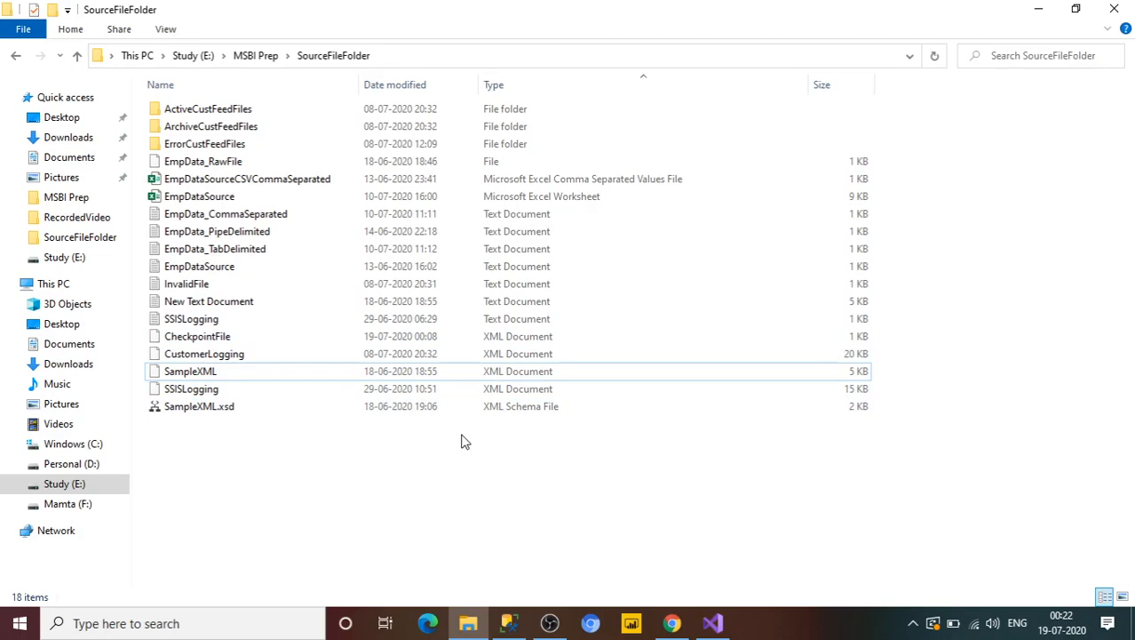
click(714, 624)
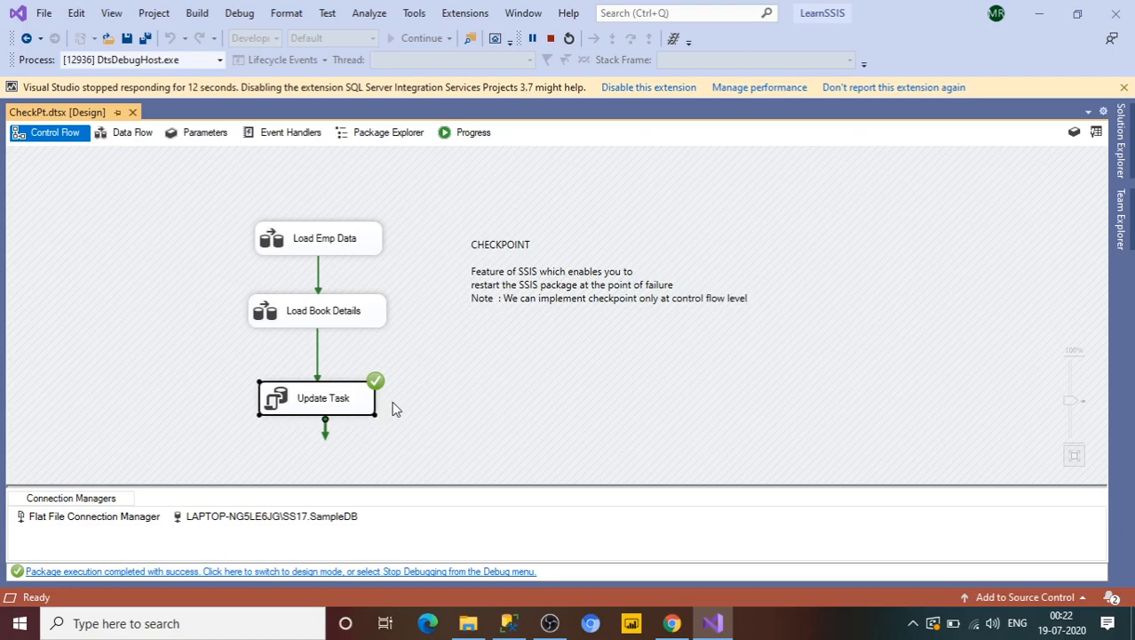
click(551, 38)
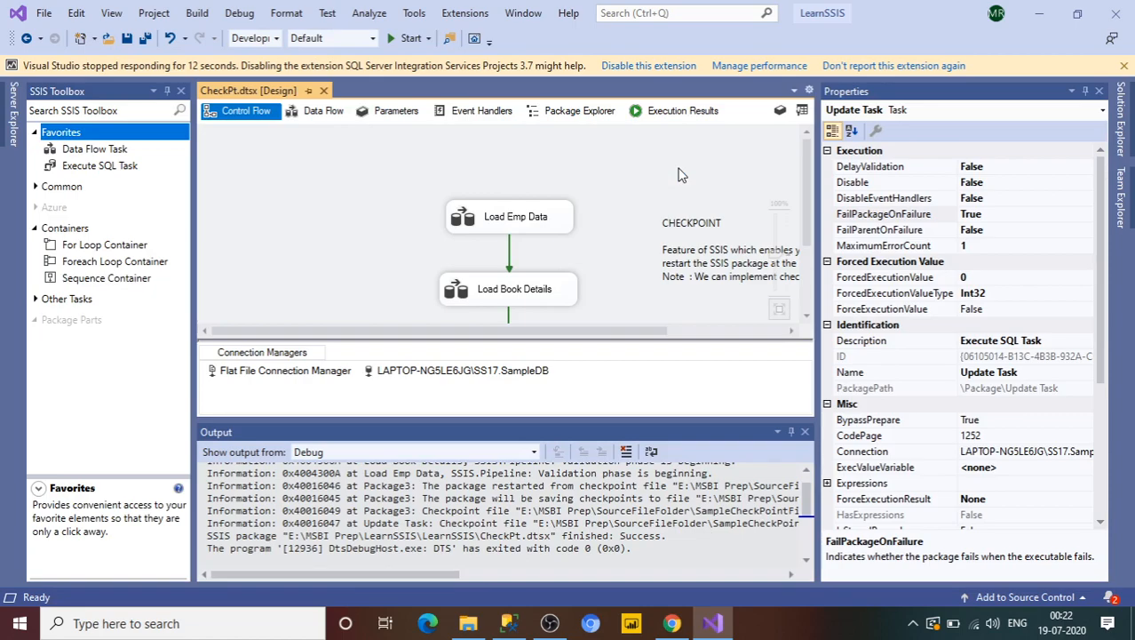
click(805, 433)
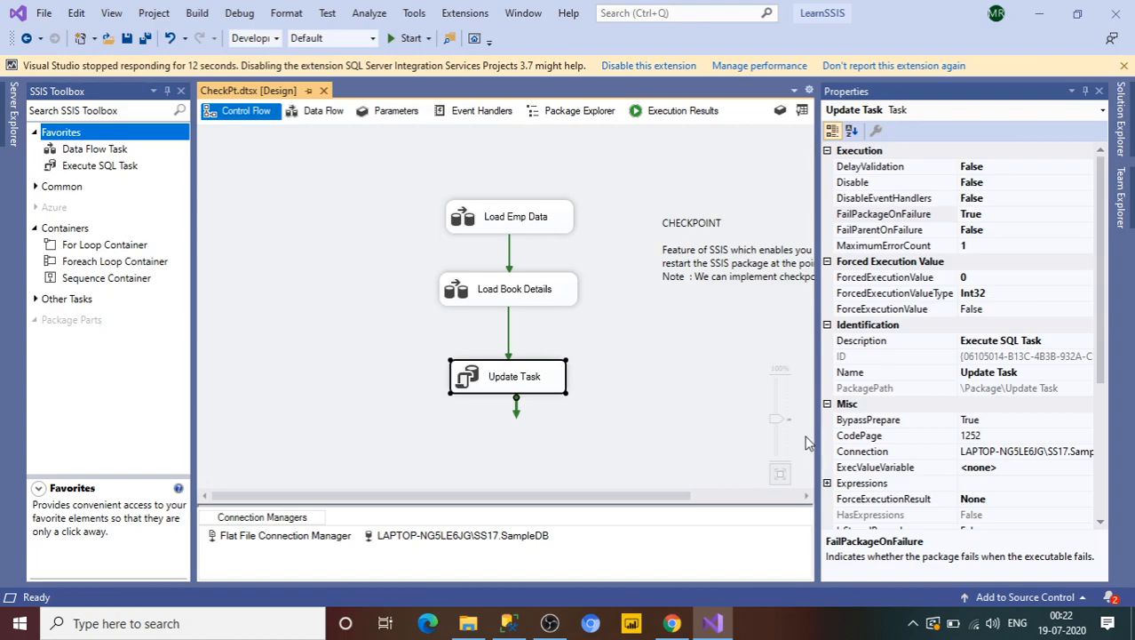
click(713, 280)
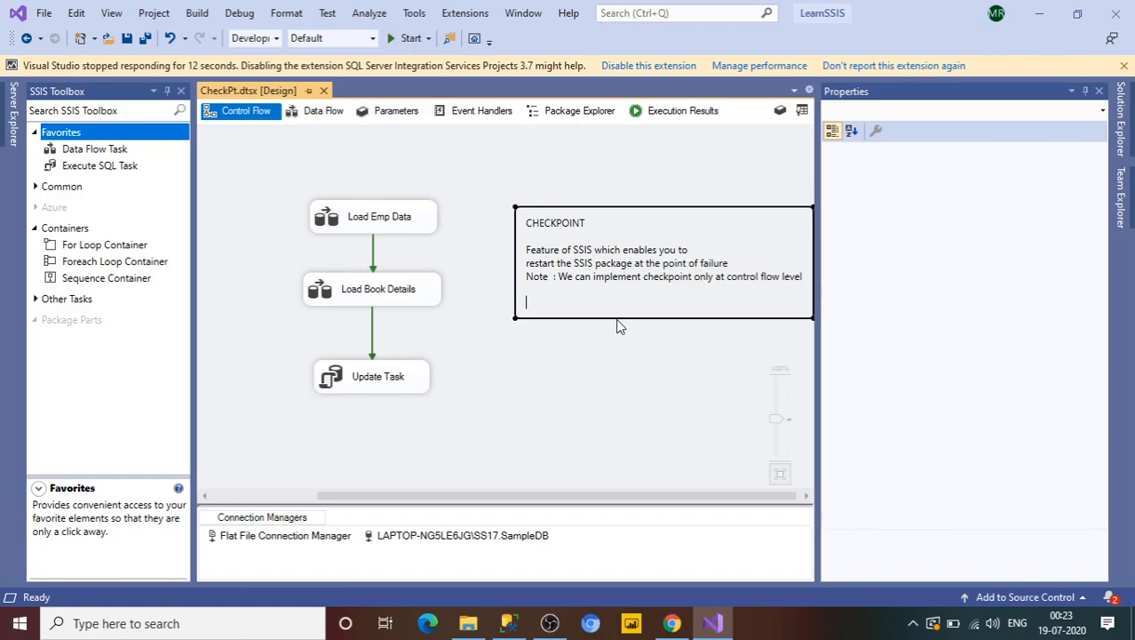
text(checkpoint)
text(Fuil)
key(BackSpace)
key(BackSpace)
key(BackSpace)
key(BackSpace)
key(BackSpace)
key(BackSpace)
key(BackSpace)
key(BackSpace)
key(BackSpace)
key(BackSpace)
key(BackSpace)
key(BackSpace)
key(BackSpace)
key(BackSpace)
Step: Review the package's checkpoint properties and the FailPackageOnFailure setting of the Load Emp Data task
click(605, 360)
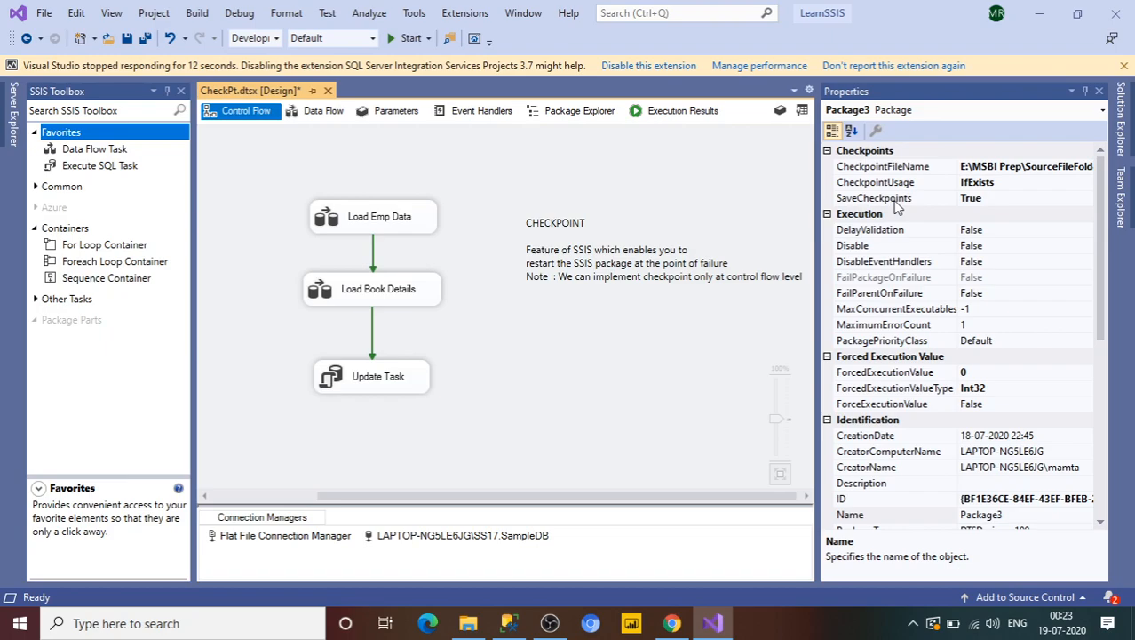
click(367, 207)
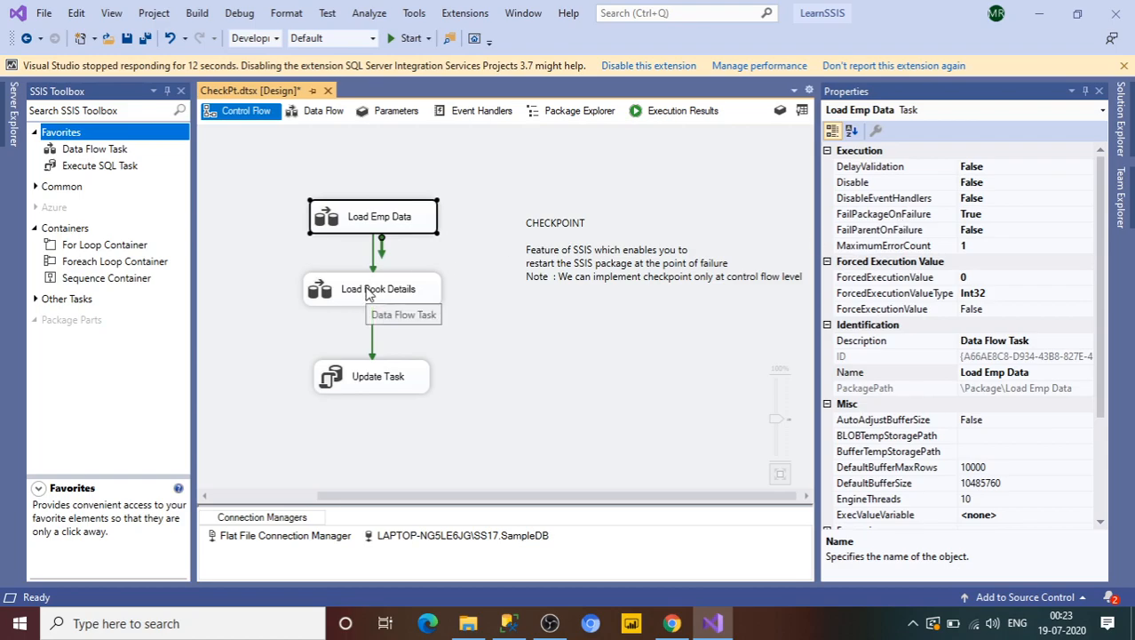
click(912, 624)
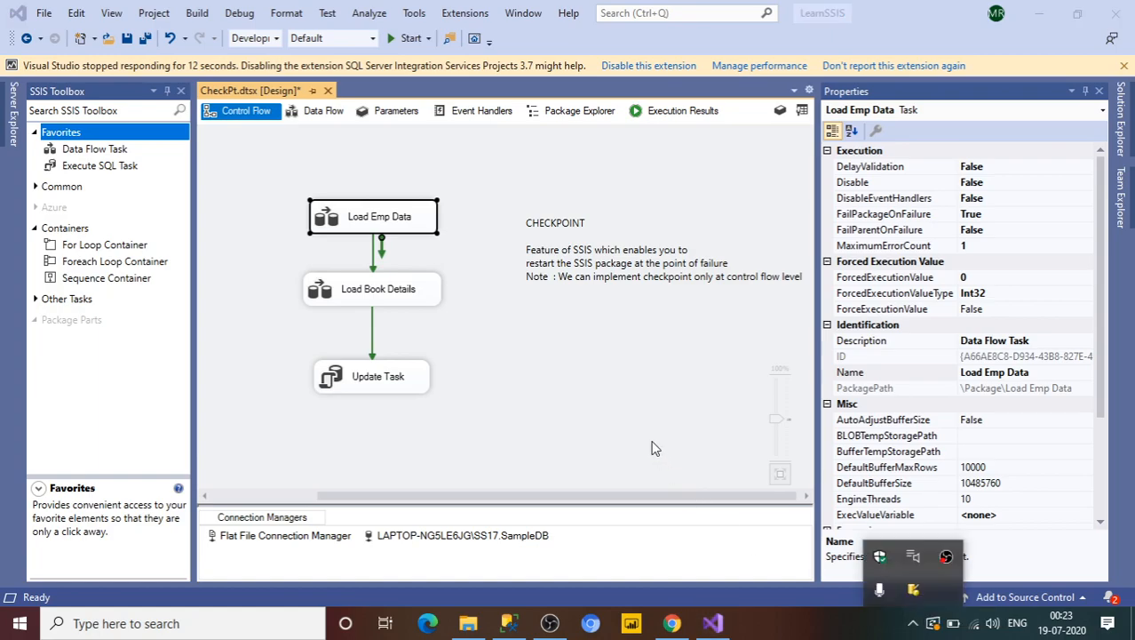